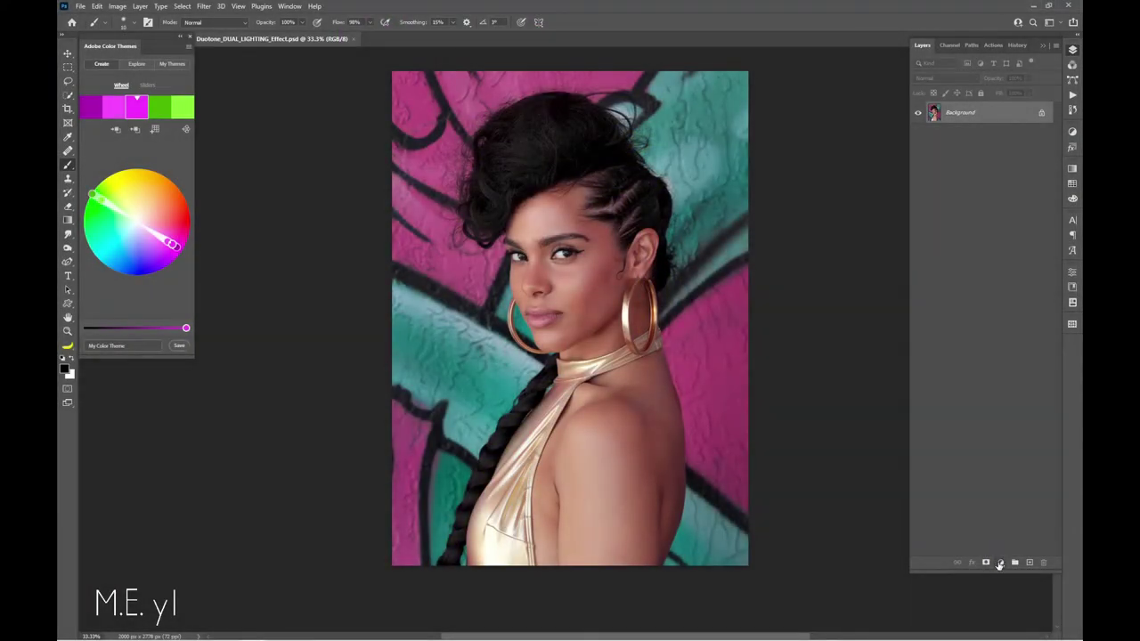
Add a black-and-white Gradient Map adjustment layer to the portrait and bring up its Gradient Editor.
left_click(1001, 563)
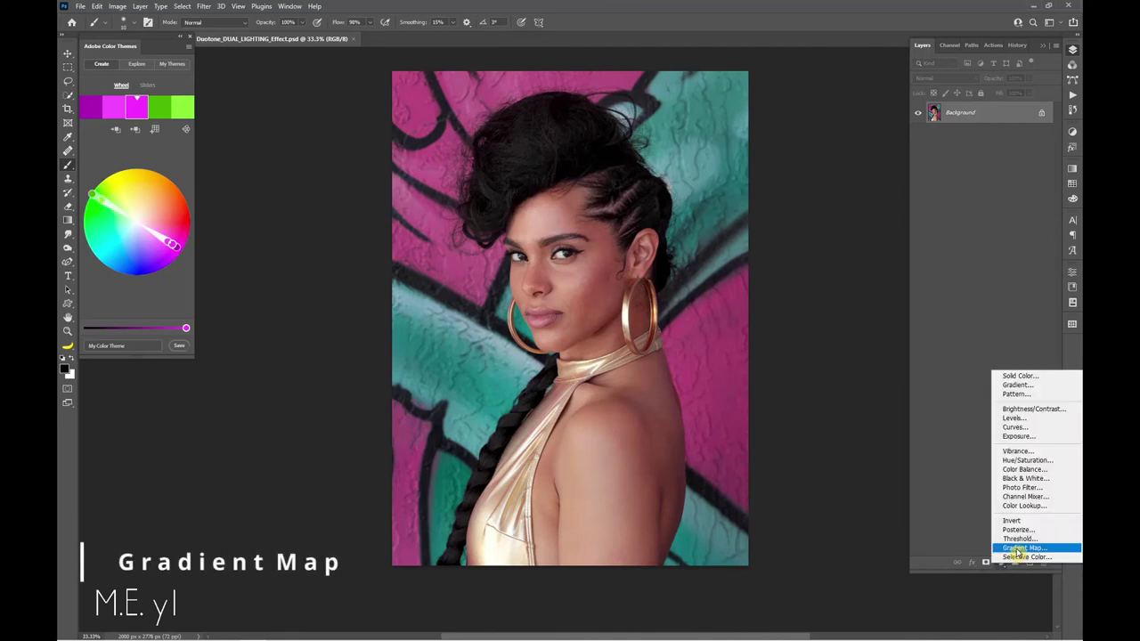
left_click(1016, 552)
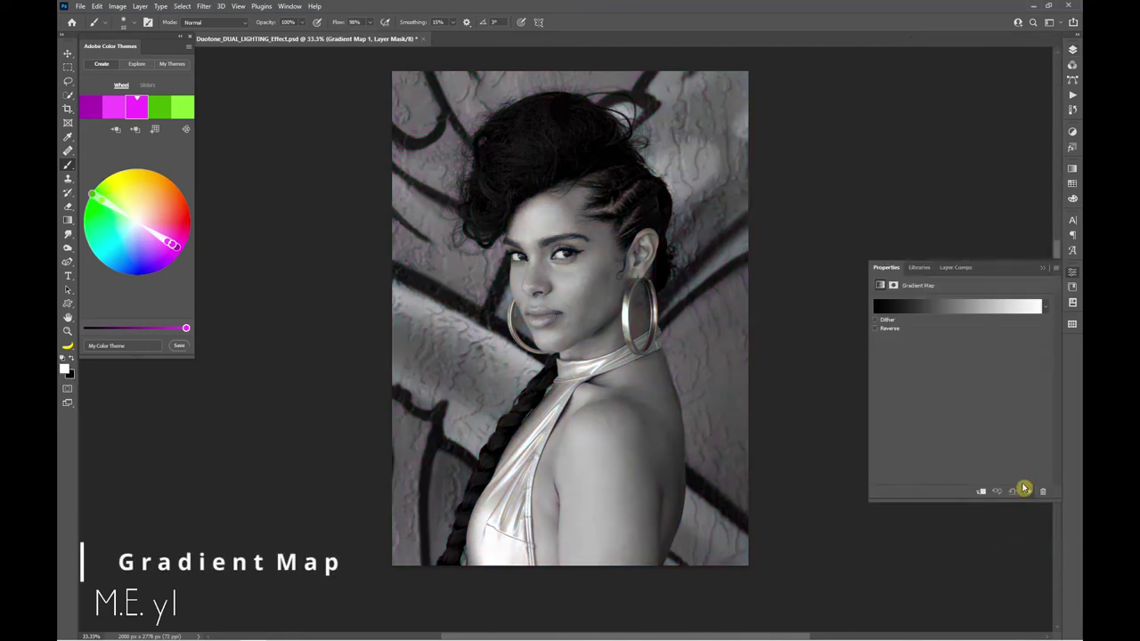
left_click(976, 311)
left_click_drag(927, 358, 915, 297)
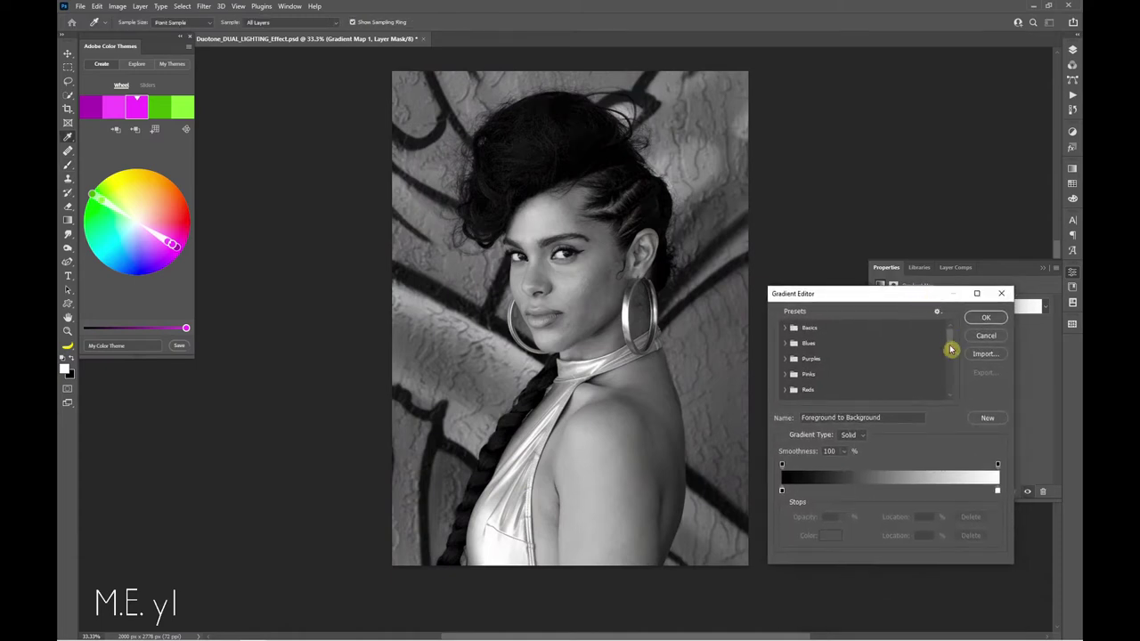
Apply the blue gradient preset with stops set to navy 000371 and bright blue 009cff.
left_click_drag(950, 349, 950, 398)
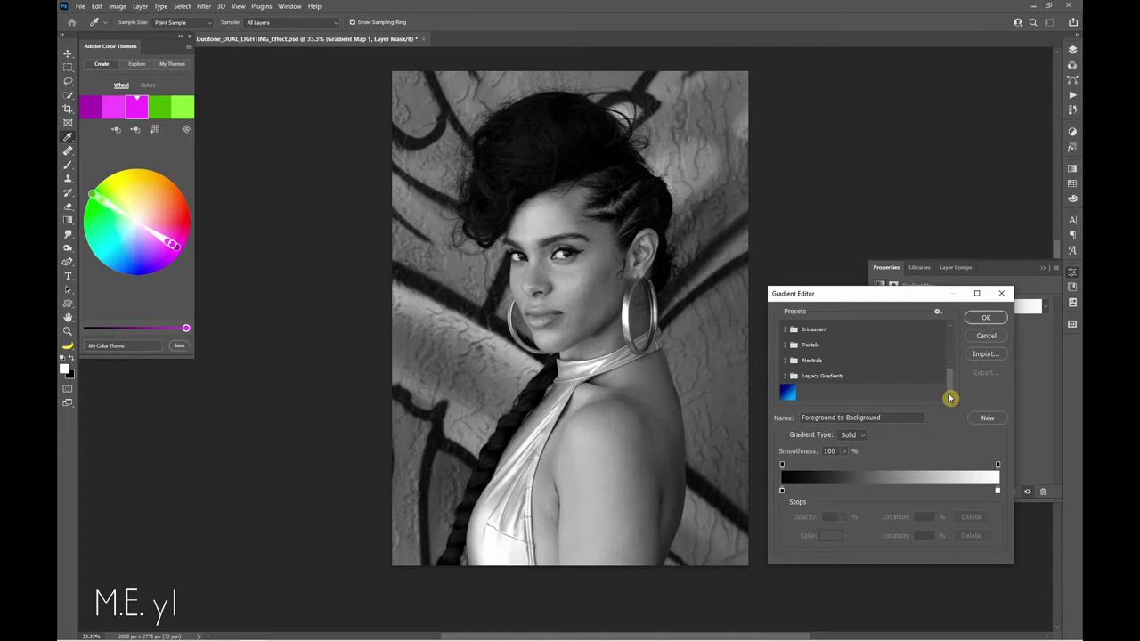
left_click(786, 391)
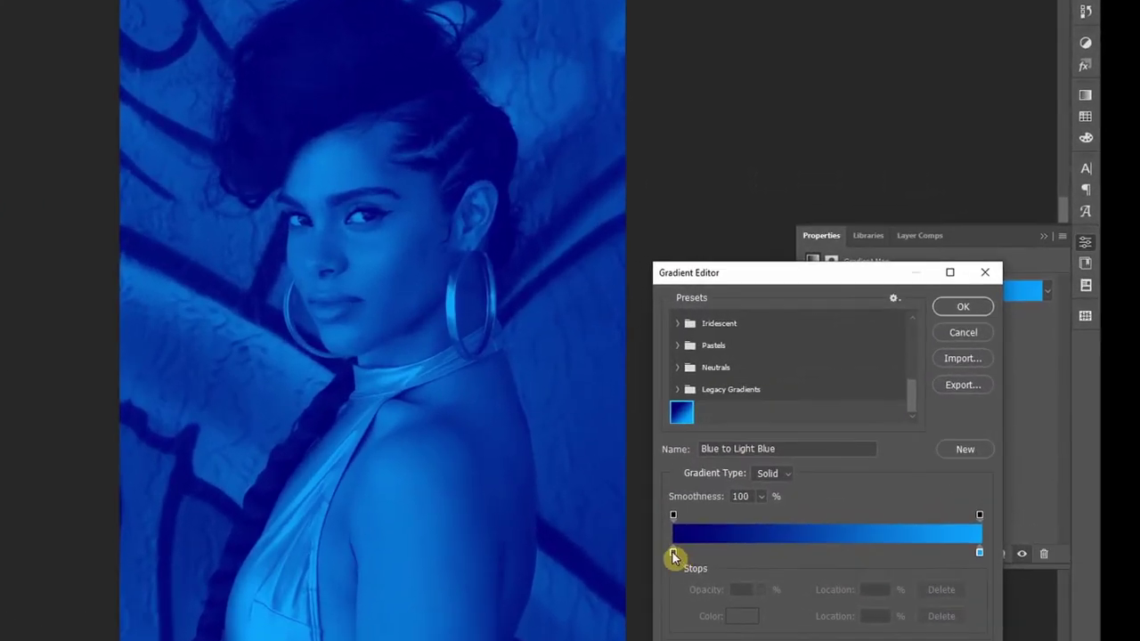
left_click(673, 553)
left_click(744, 618)
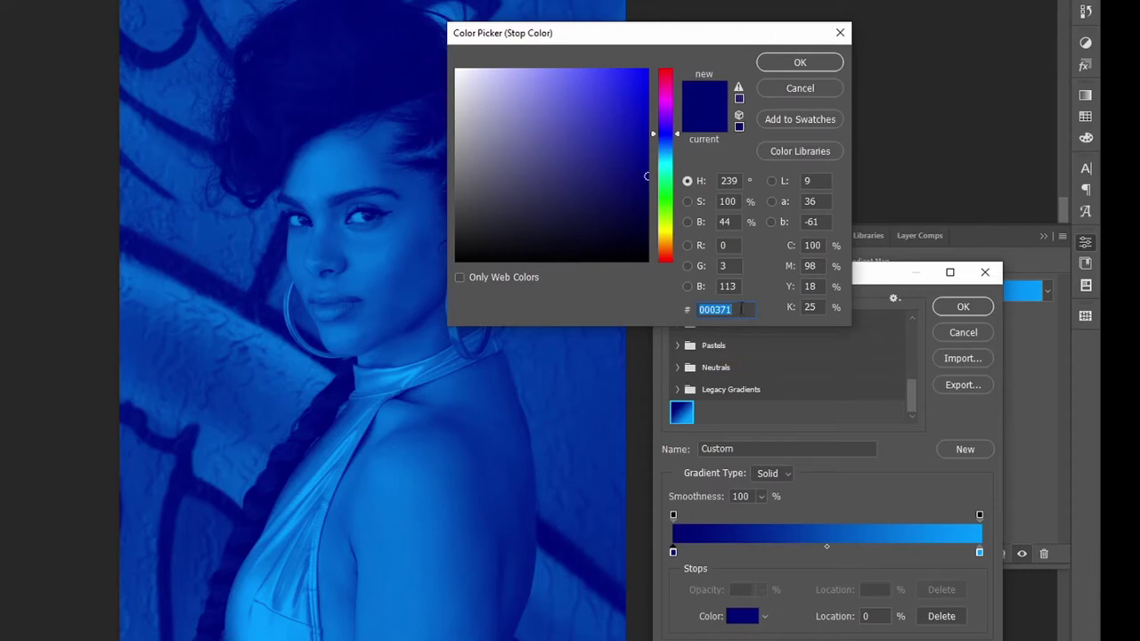
left_click(805, 63)
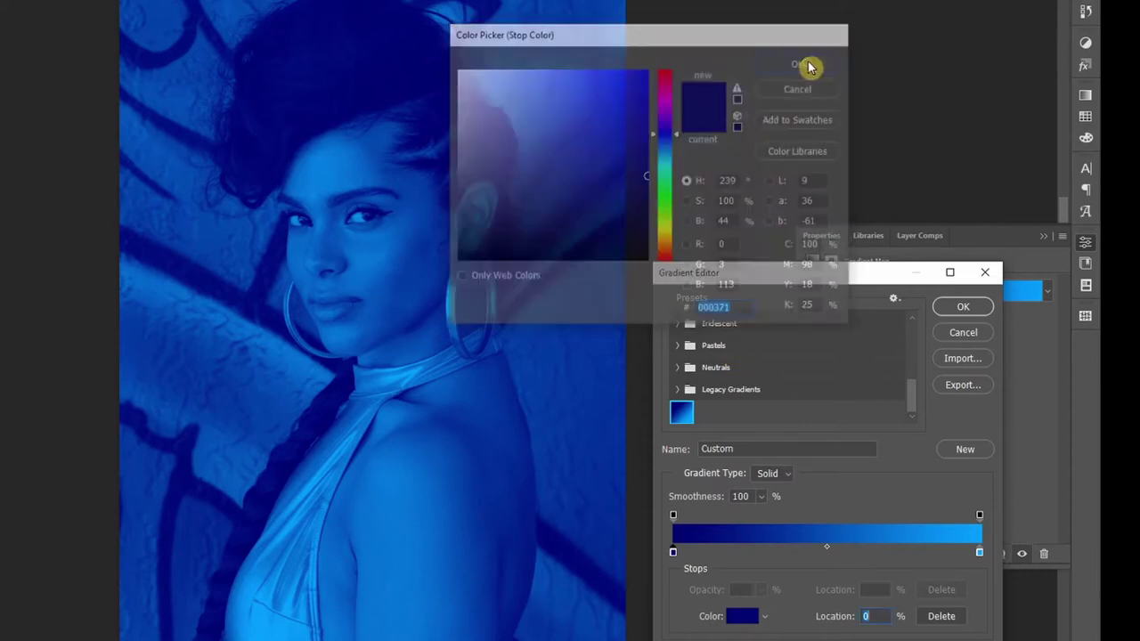
left_click(980, 553)
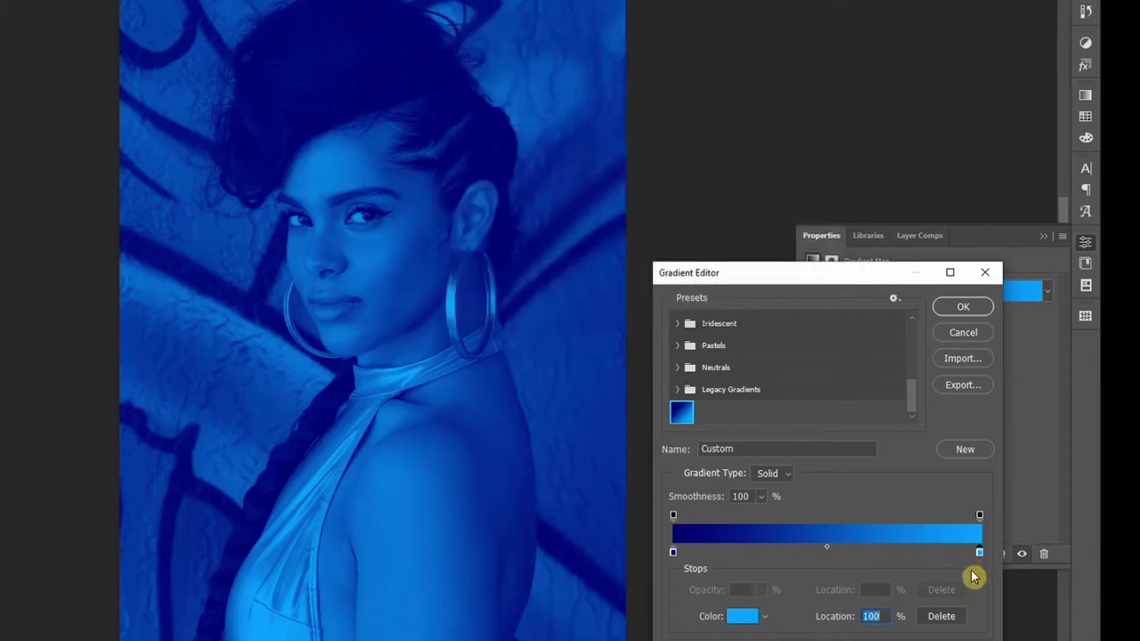
left_click(742, 616)
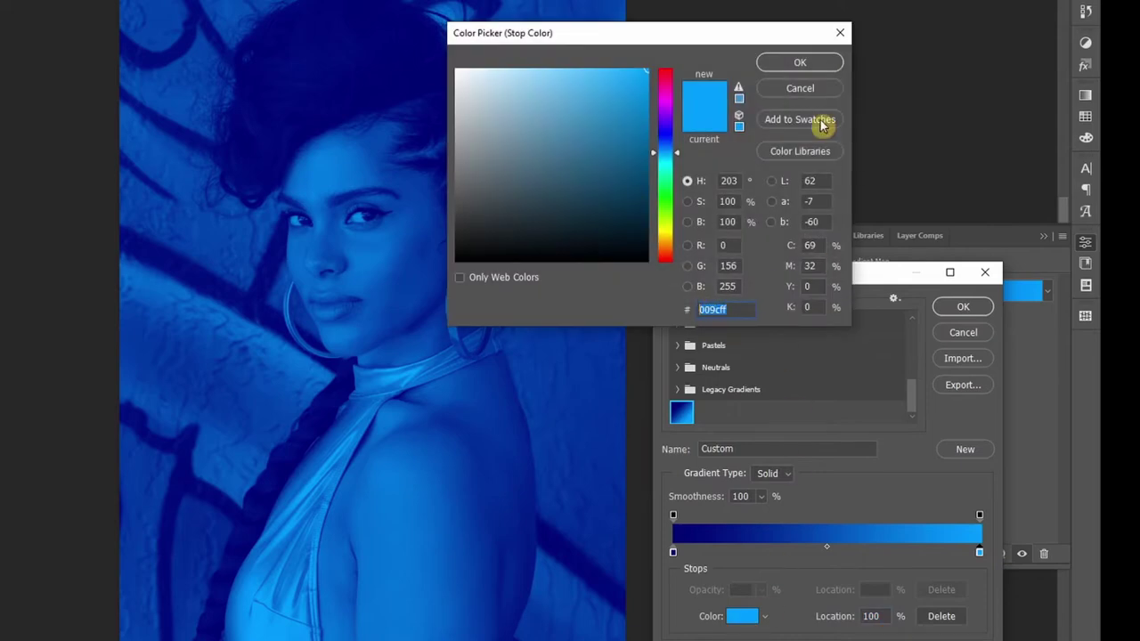
left_click(805, 64)
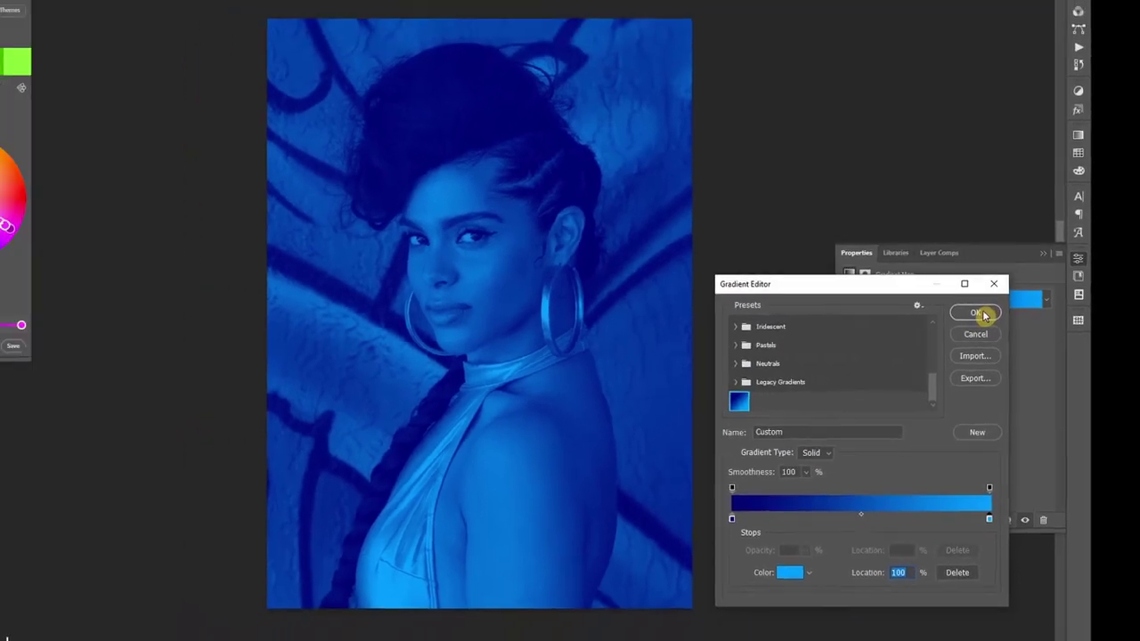
left_click(962, 306)
type("radient Map Blue")
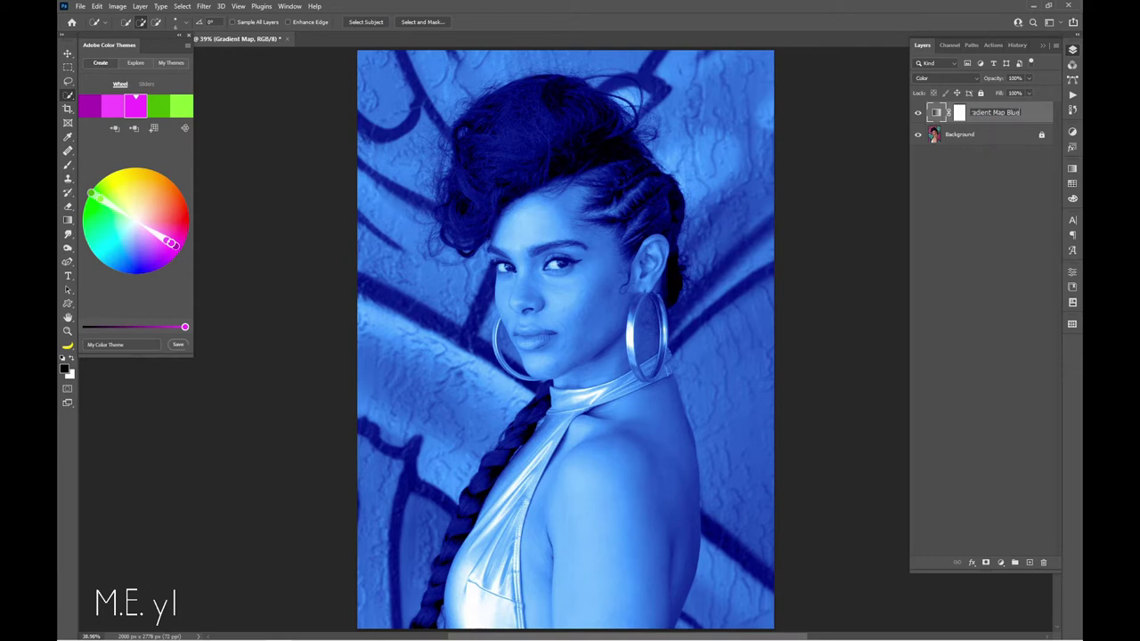
Name the layer 'Gradient Map Blue' and group it into a new group named Gradient Effect.
left_click(955, 189)
left_click(1013, 116)
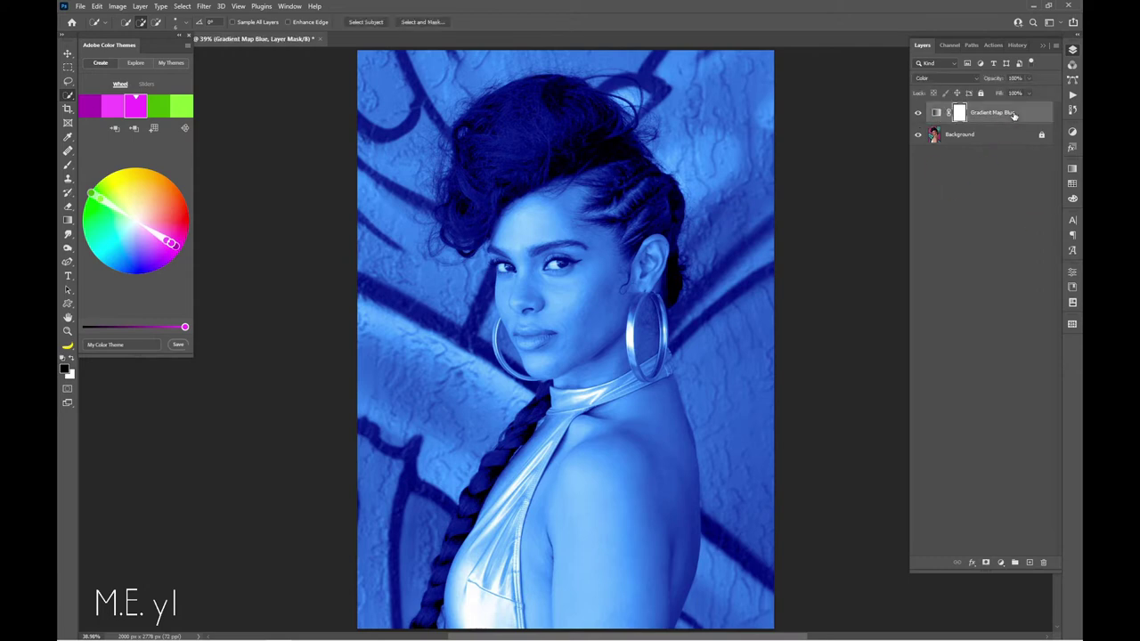
key("ctrl+g")
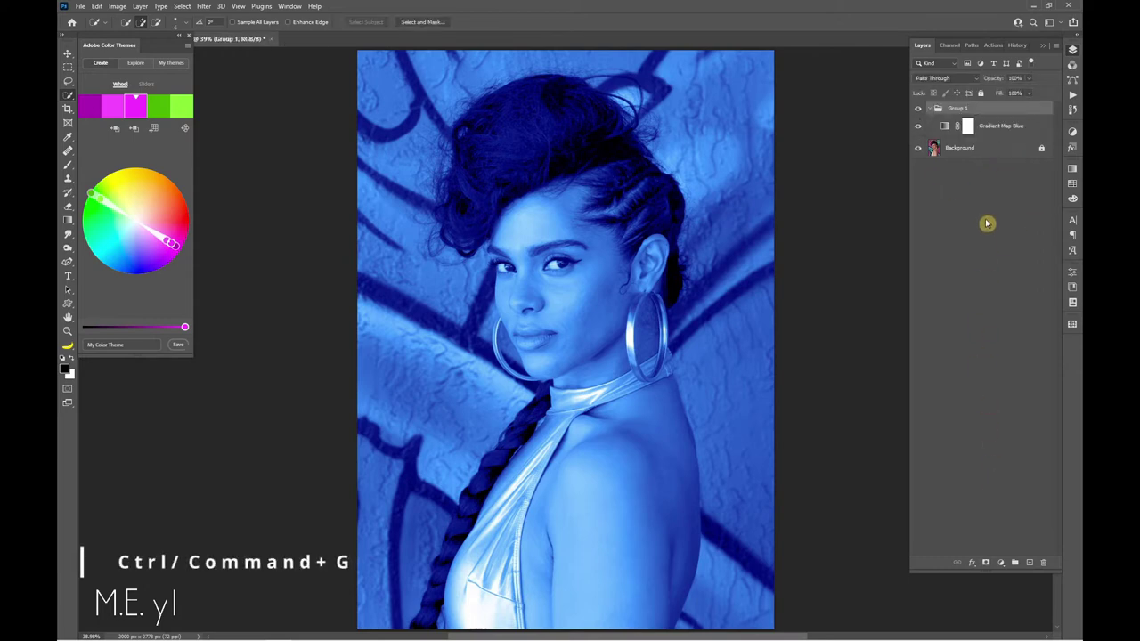
double_click(958, 109)
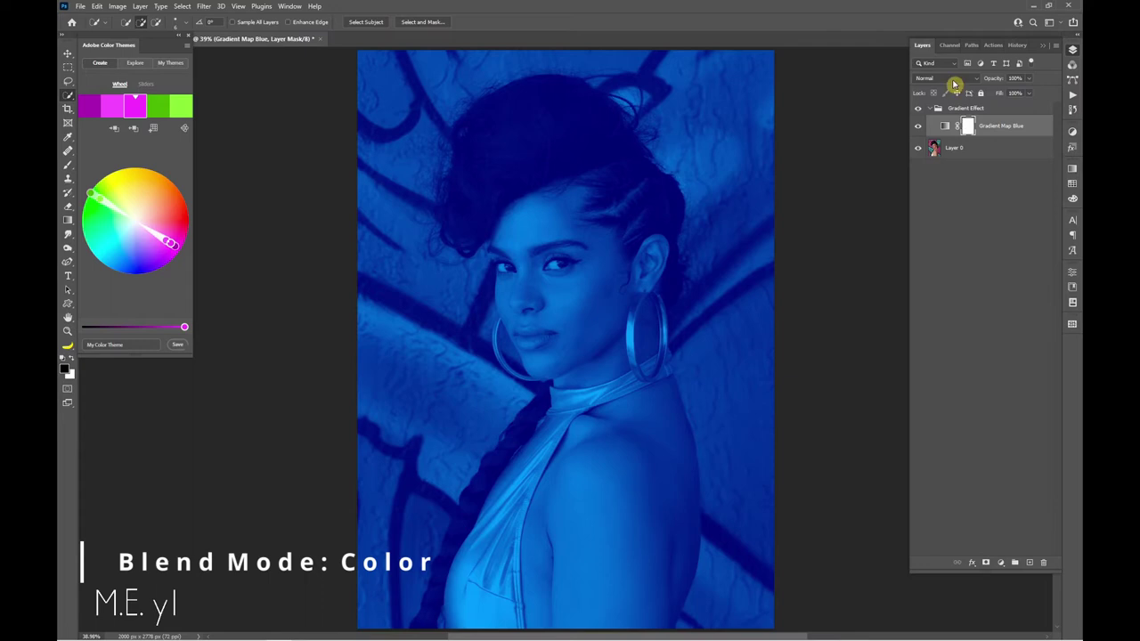
Set Gradient Map Blue to Color blending, hide the Gradient Effect group, and unlock the Background.
left_click(954, 85)
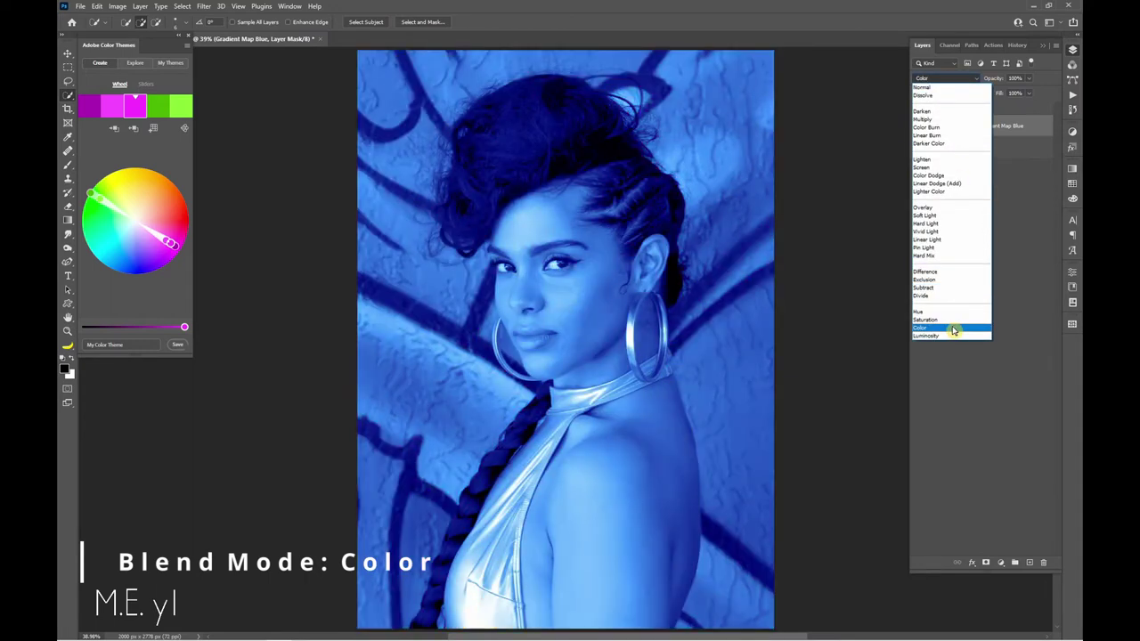
left_click(952, 331)
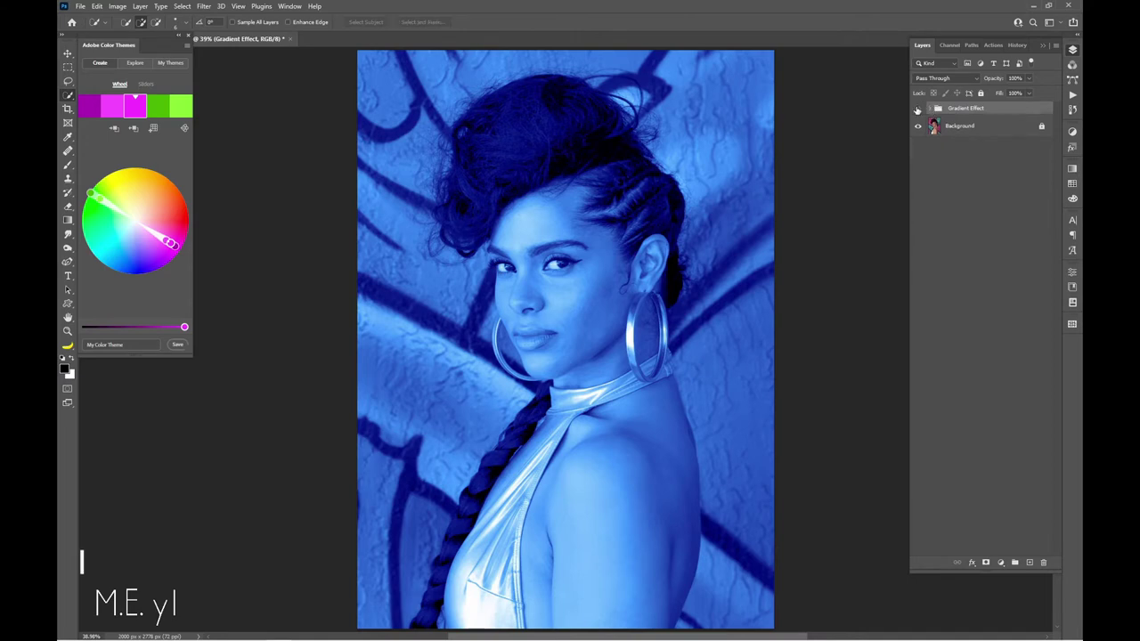
left_click(917, 109)
left_click(1039, 126)
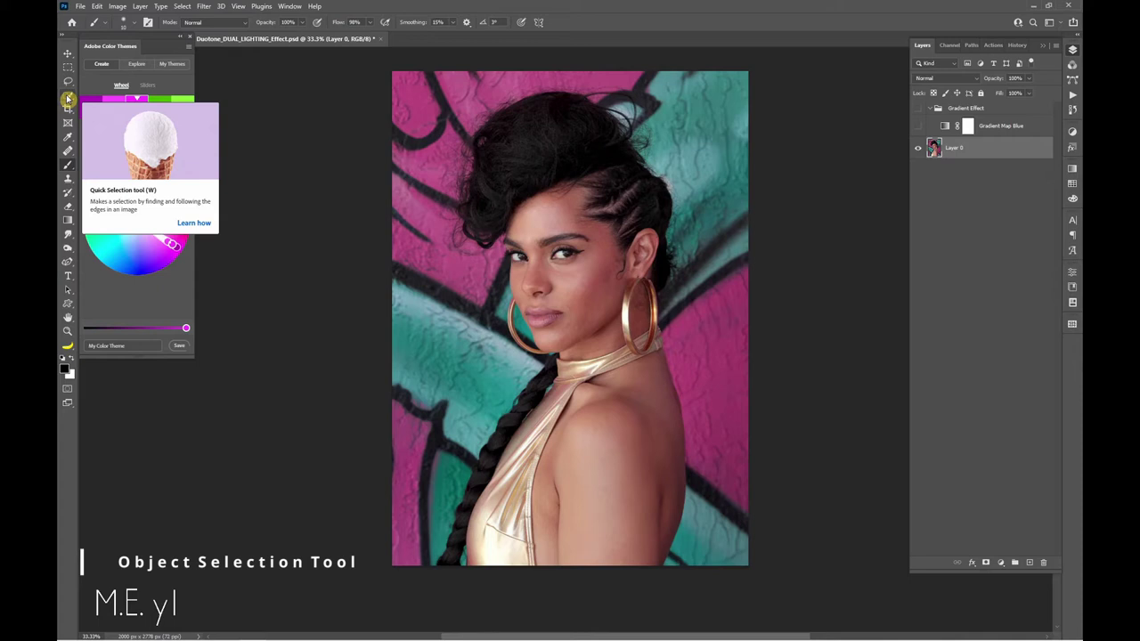
Select the woman with the Object Selection tool's Select Subject, then switch to Quick Selection.
left_click(68, 99)
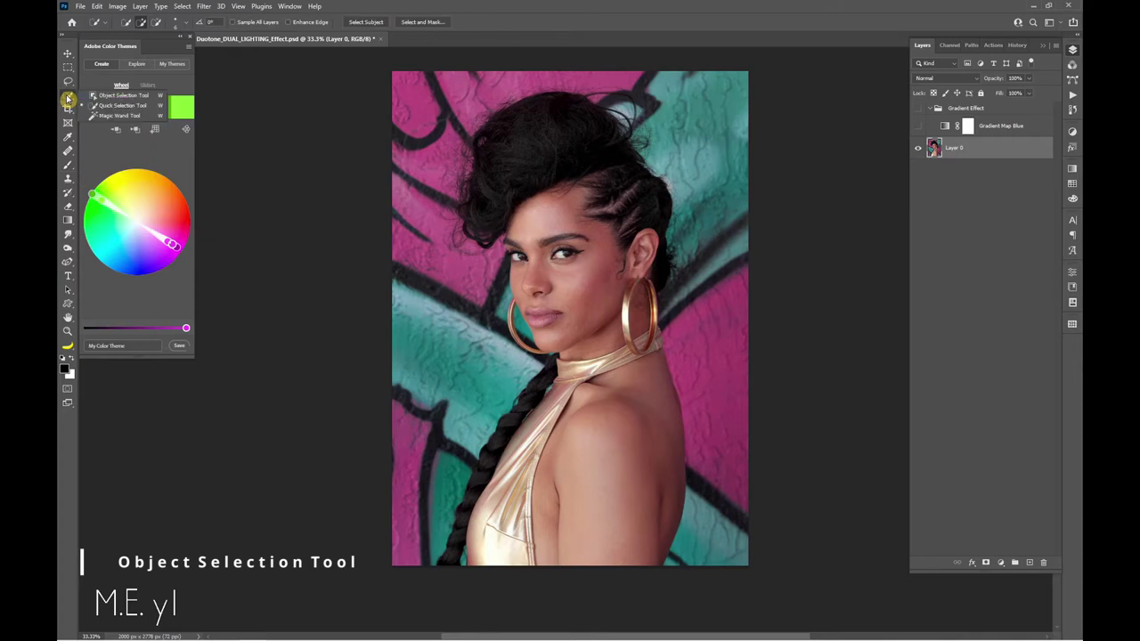
left_click(89, 96)
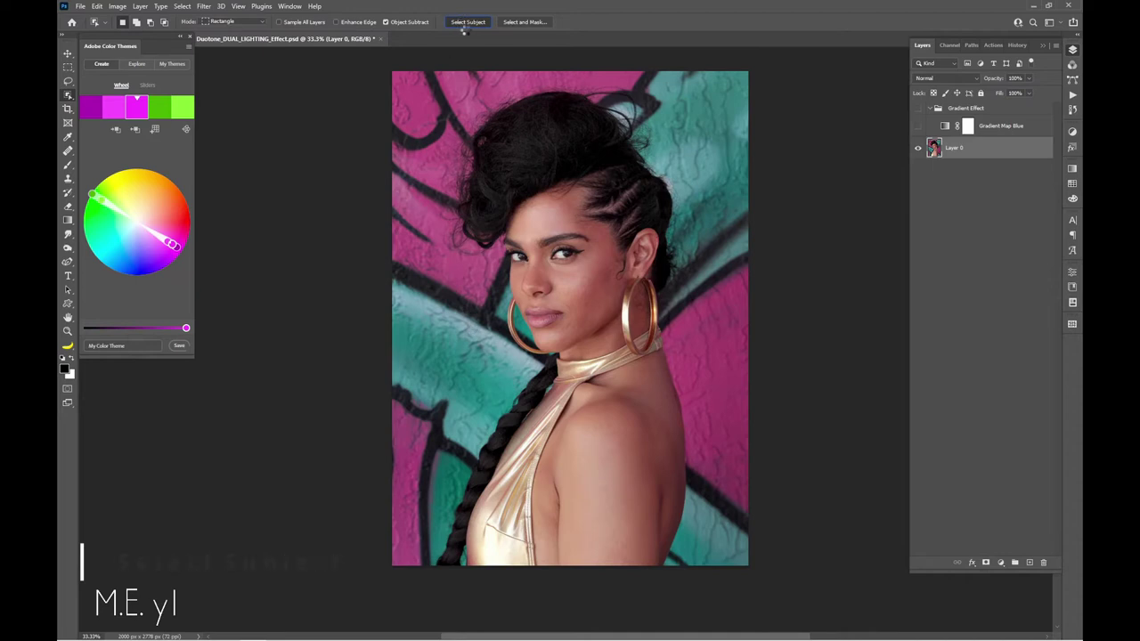
left_click(467, 31)
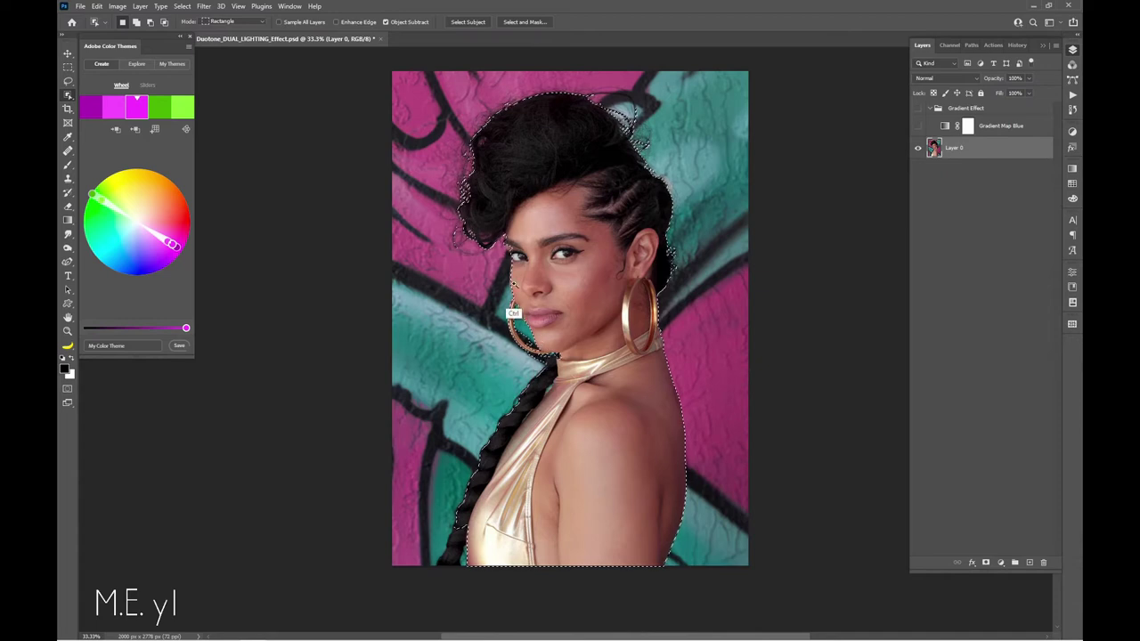
mouse_move(575, 300)
left_mouse_down()
mouse_move(603, 310)
mouse_move(617, 294)
mouse_move(602, 267)
mouse_move(596, 320)
left_mouse_up()
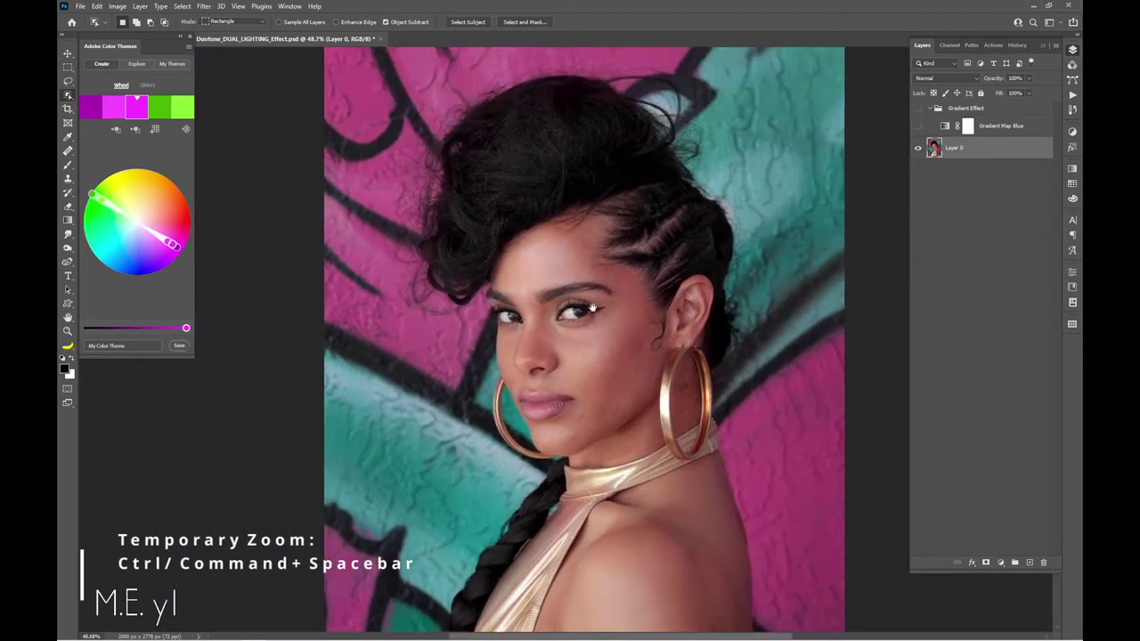
right_click(68, 94)
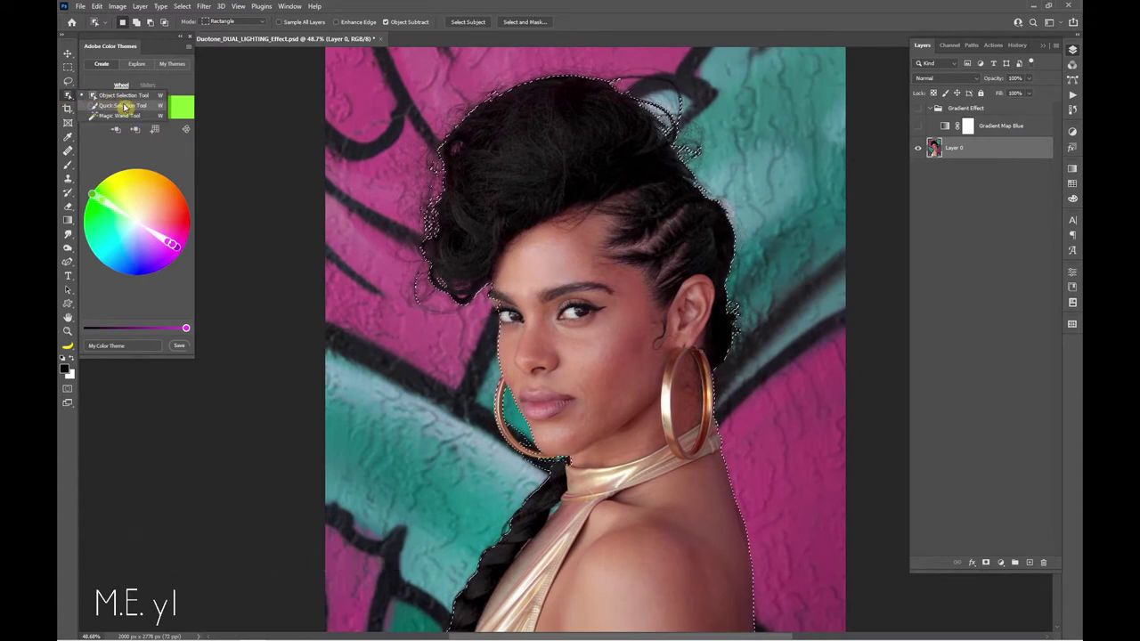
left_click(114, 105)
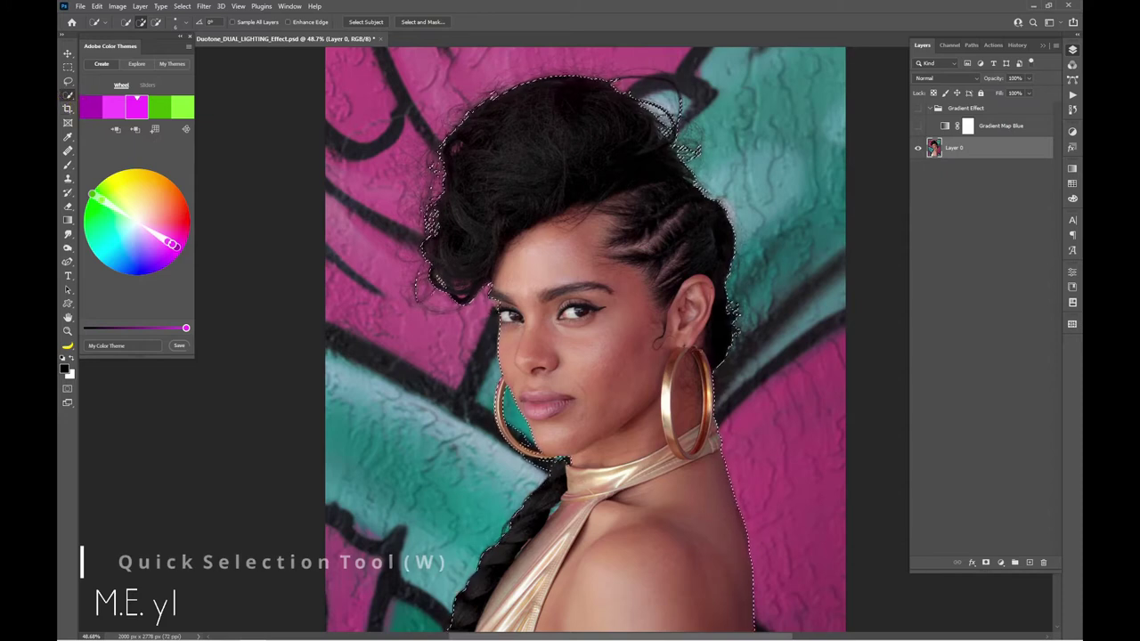
Touch up the woman's selection edge beside her left eye.
left_click_drag(493, 329, 556, 325)
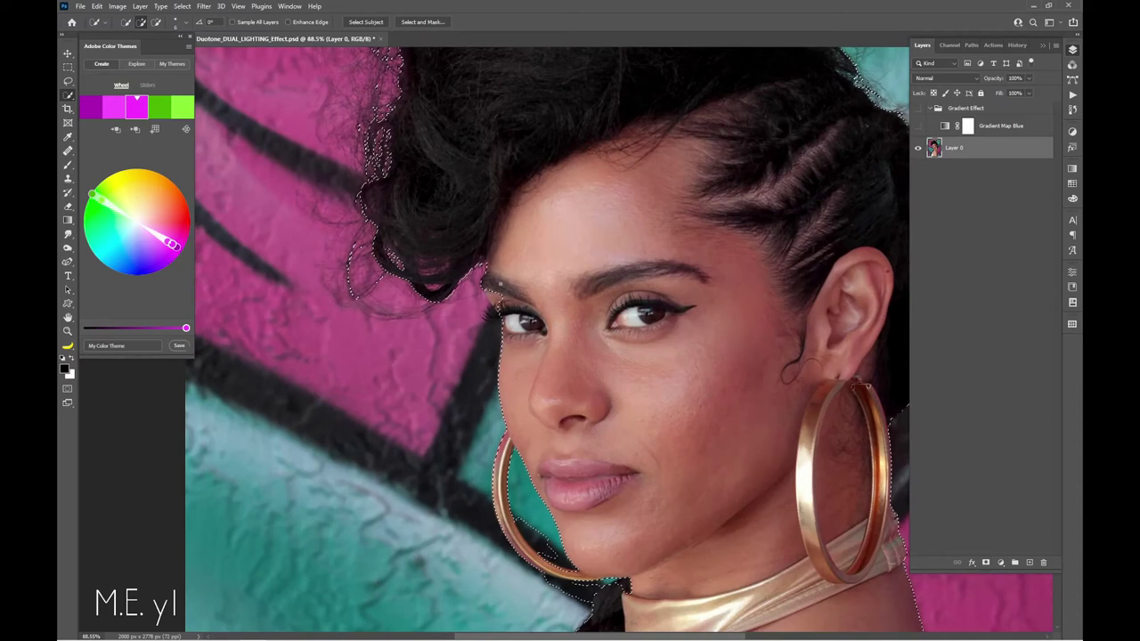
left_click(497, 305)
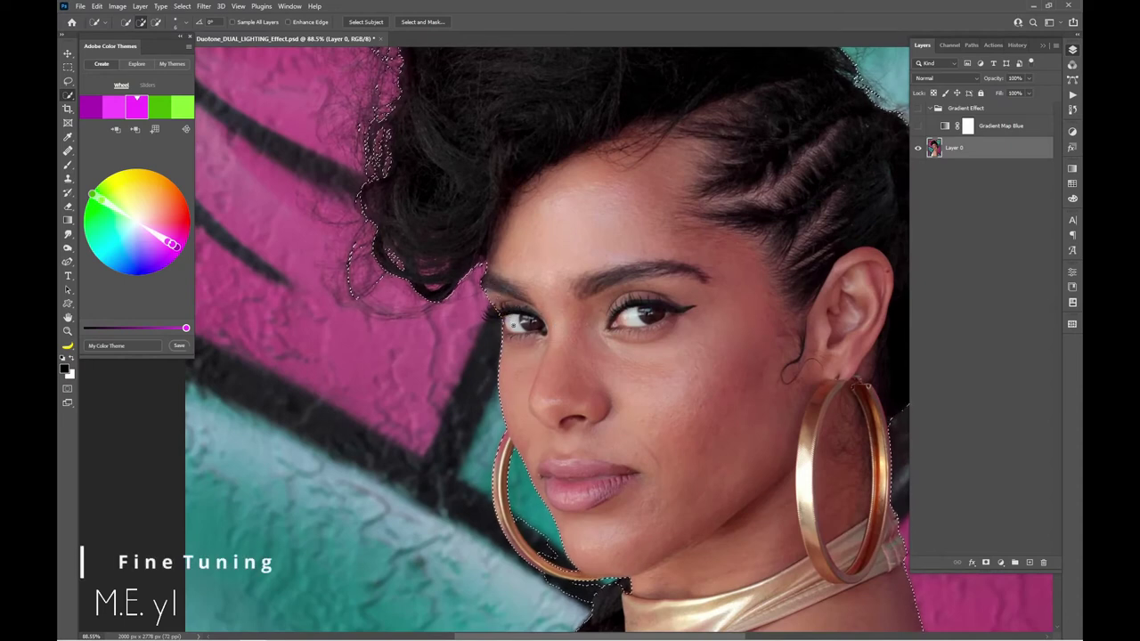
left_click(500, 316)
left_click(497, 320)
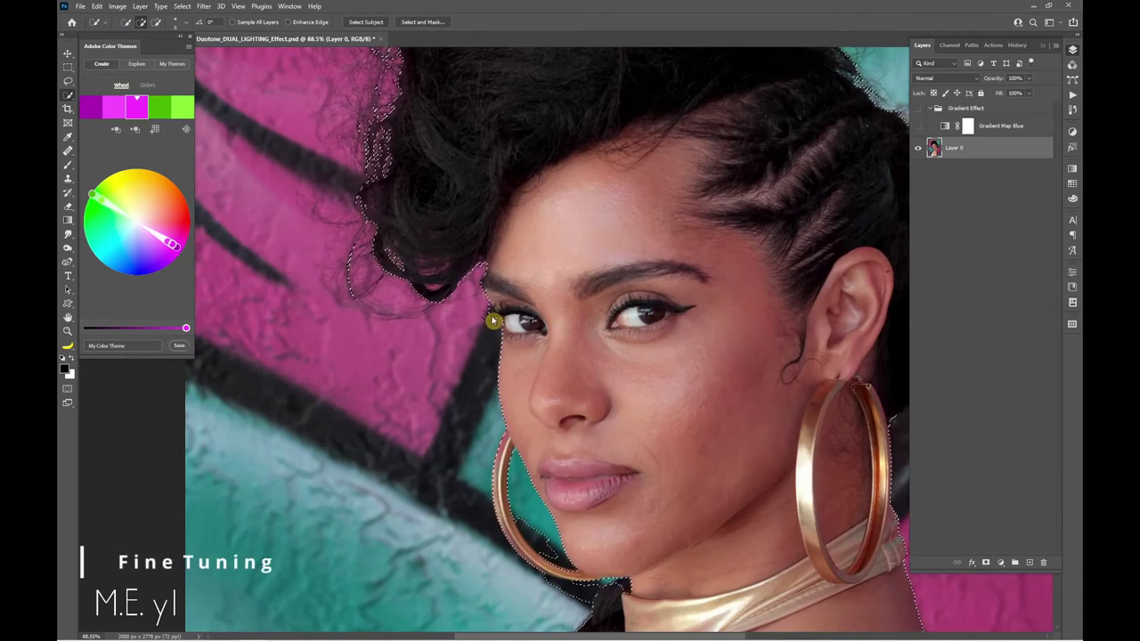
left_click(501, 324)
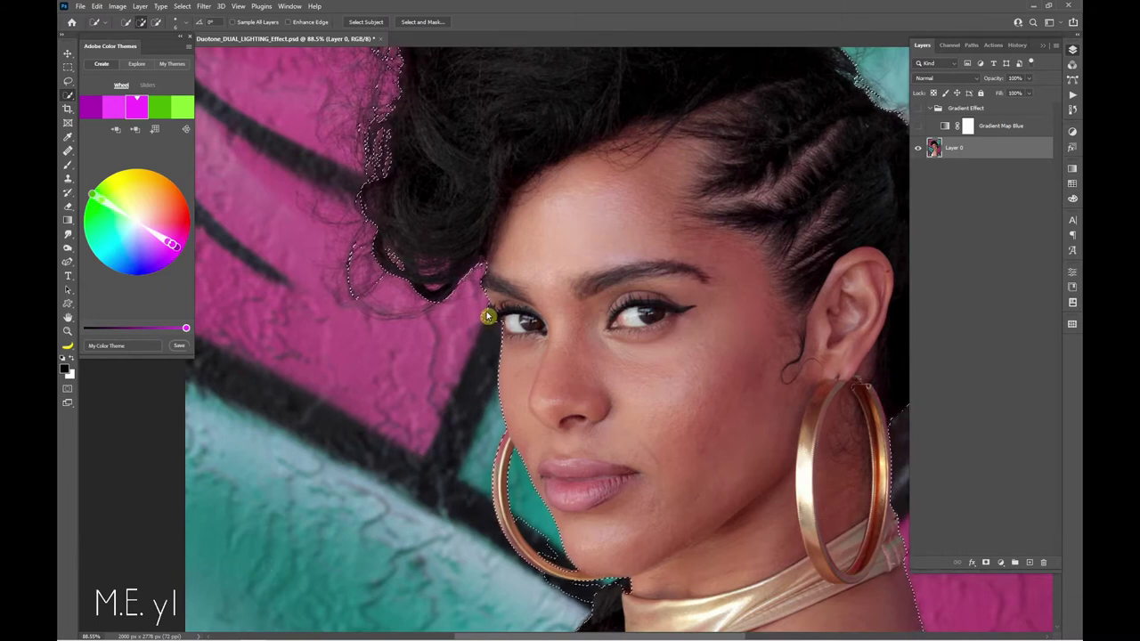
Add the missing top of the hair to the selection, then inspect the chin and neck.
left_click_drag(573, 196, 534, 323)
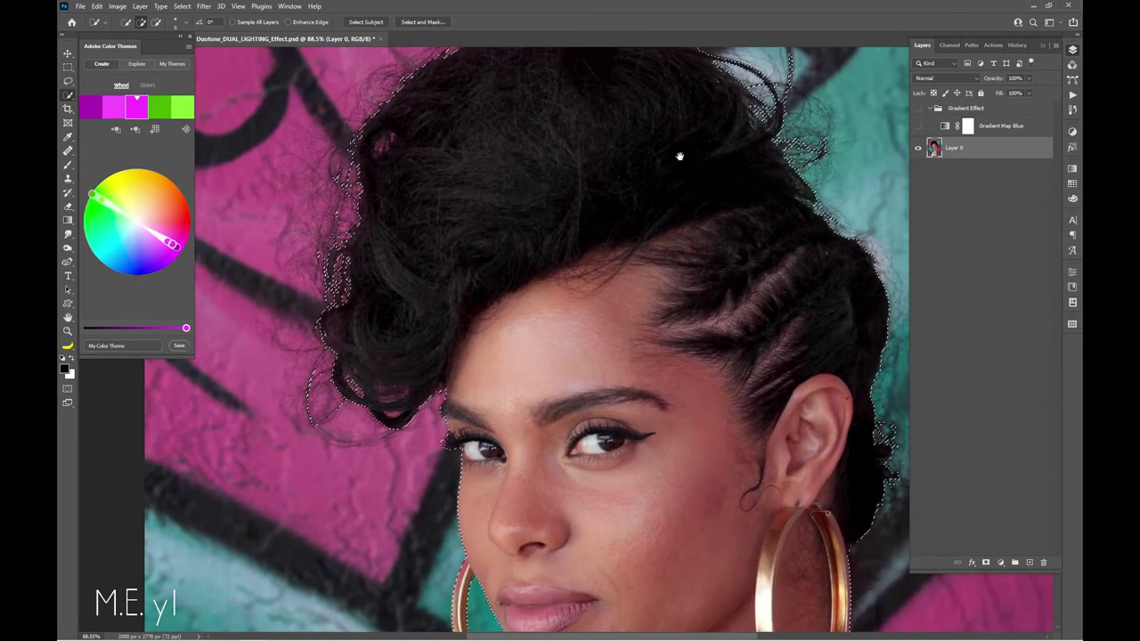
mouse_move(682, 156)
left_mouse_down()
mouse_move(532, 219)
mouse_move(503, 290)
left_mouse_up()
key("ctrl+z")
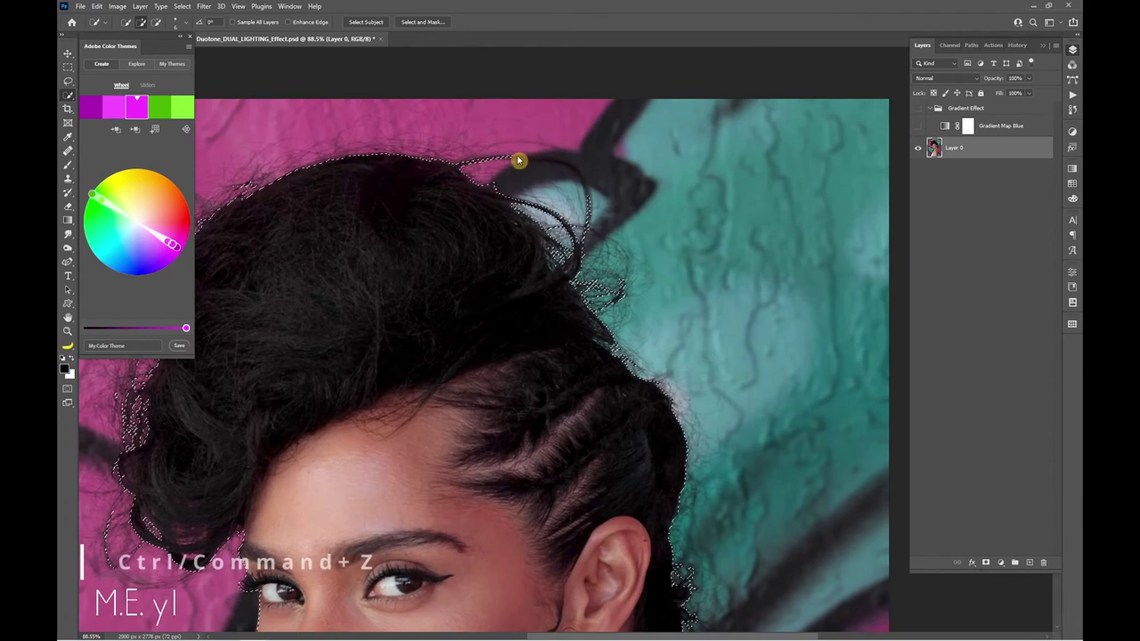
mouse_move(539, 183)
left_mouse_down()
mouse_move(487, 158)
mouse_move(508, 147)
mouse_move(533, 156)
left_mouse_up()
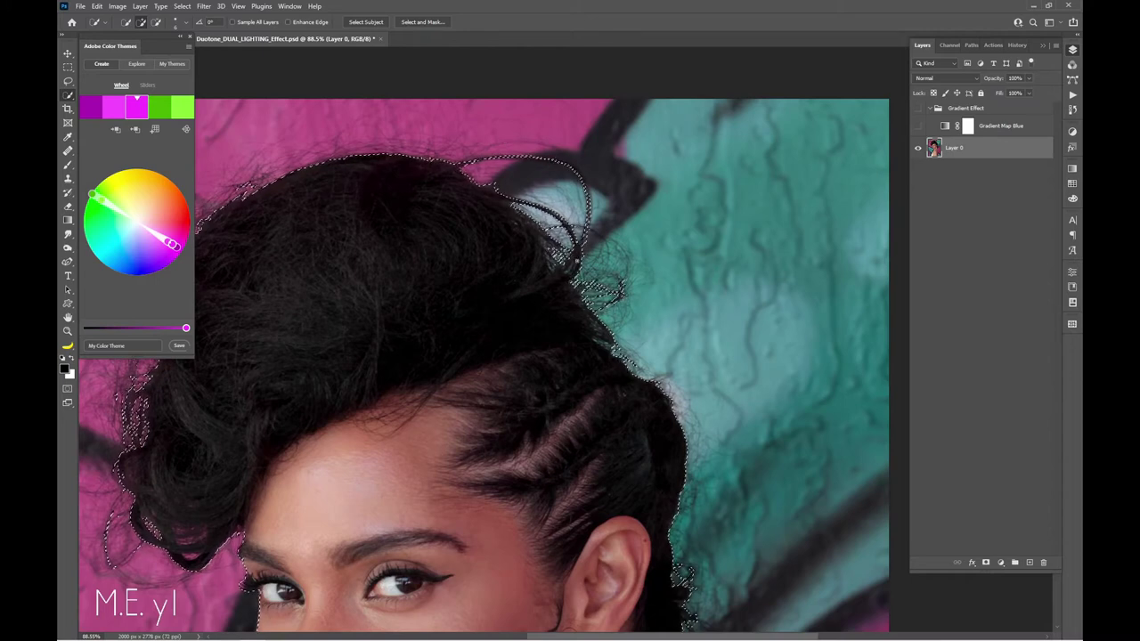
mouse_move(644, 376)
left_mouse_down()
mouse_move(669, 222)
mouse_move(645, 132)
left_mouse_up()
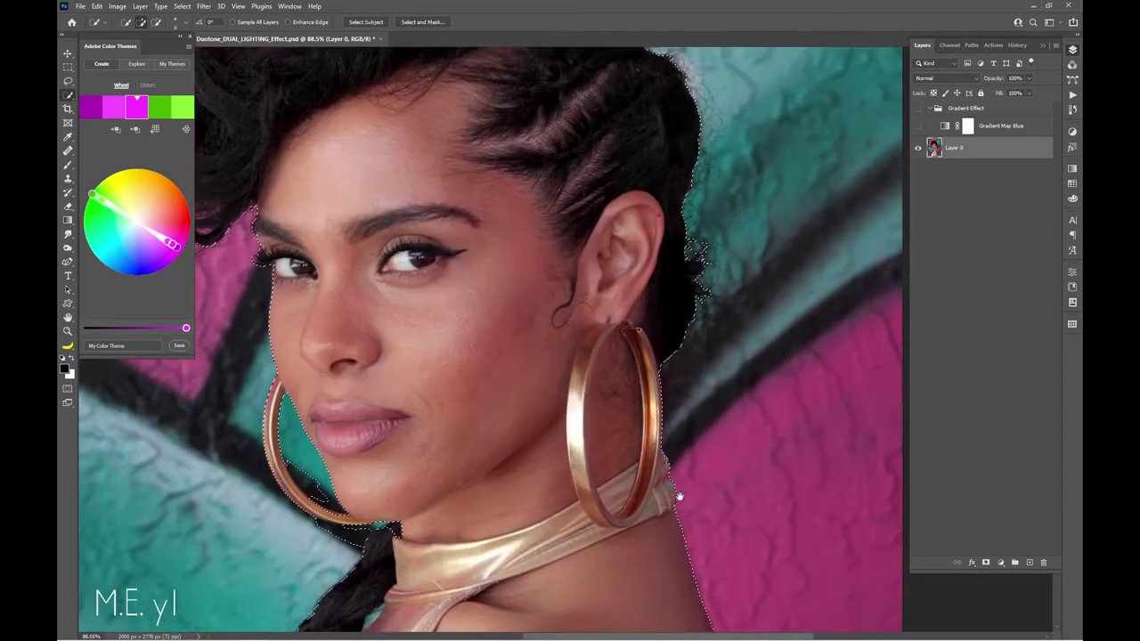
left_click_drag(540, 516, 646, 382)
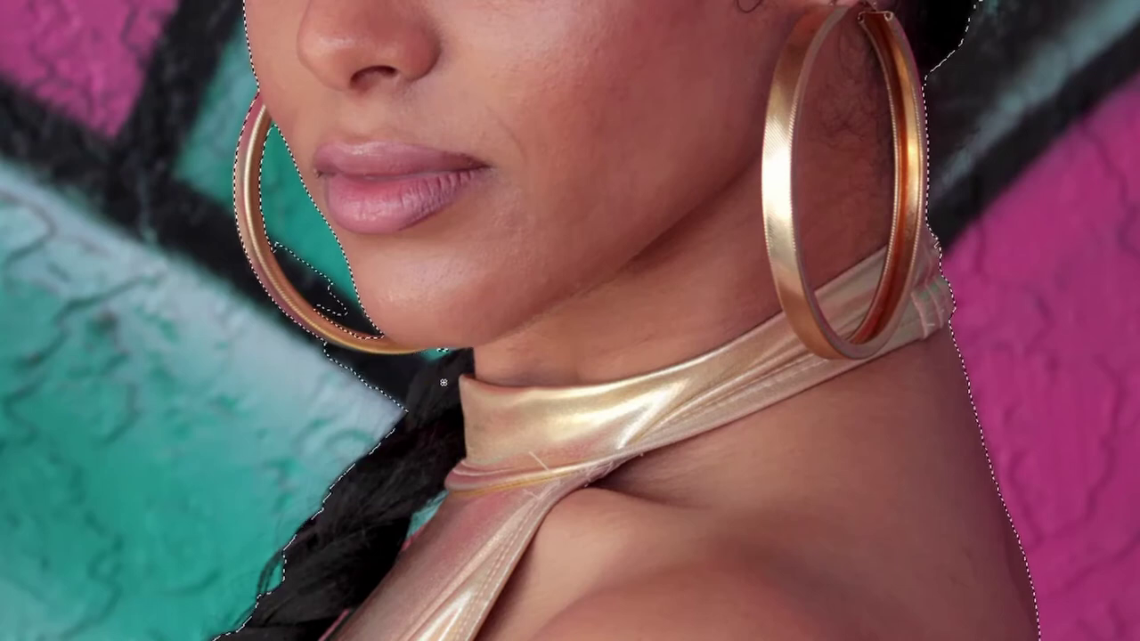
Subtract the wall inside the earring loop and the gaps beside the braid and strap.
key("alt")
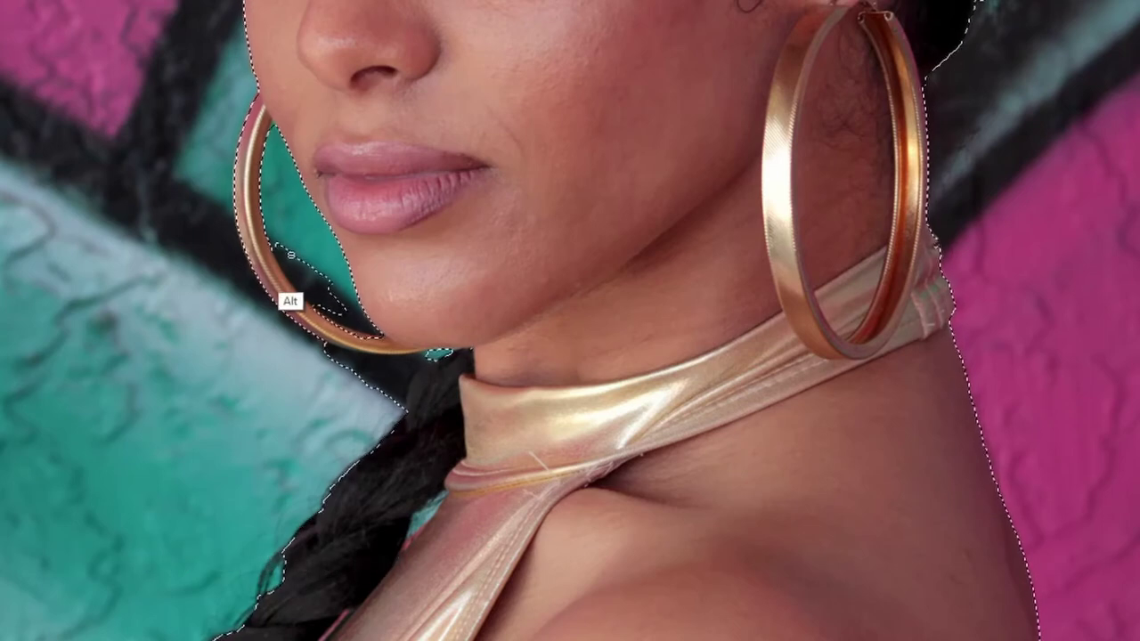
left_click_drag(293, 273, 322, 324)
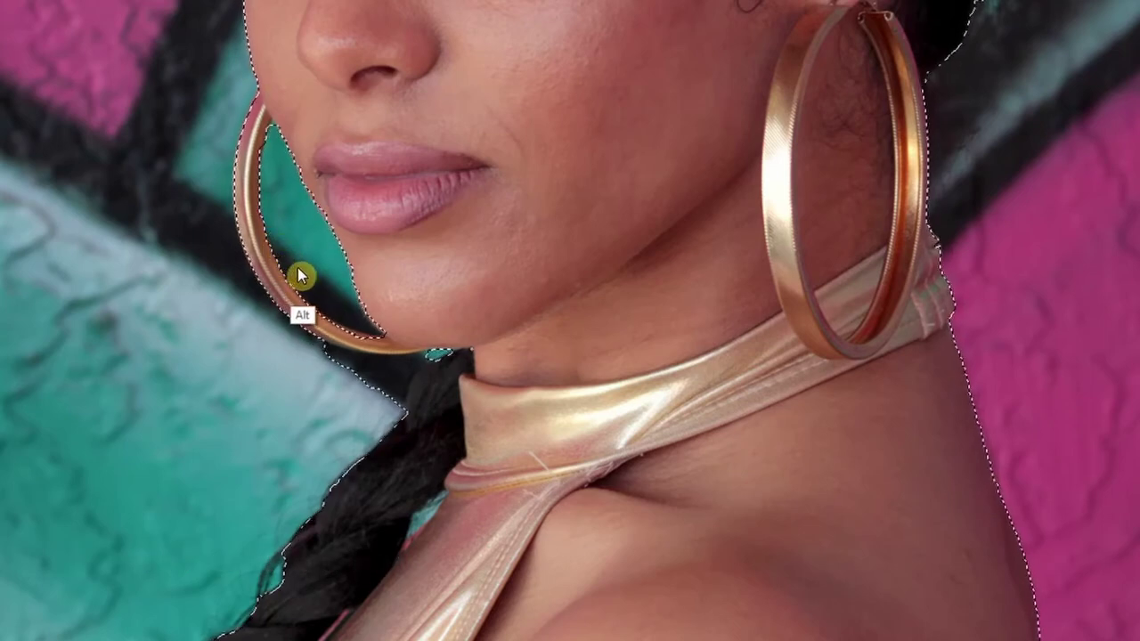
left_click_drag(482, 538, 659, 235)
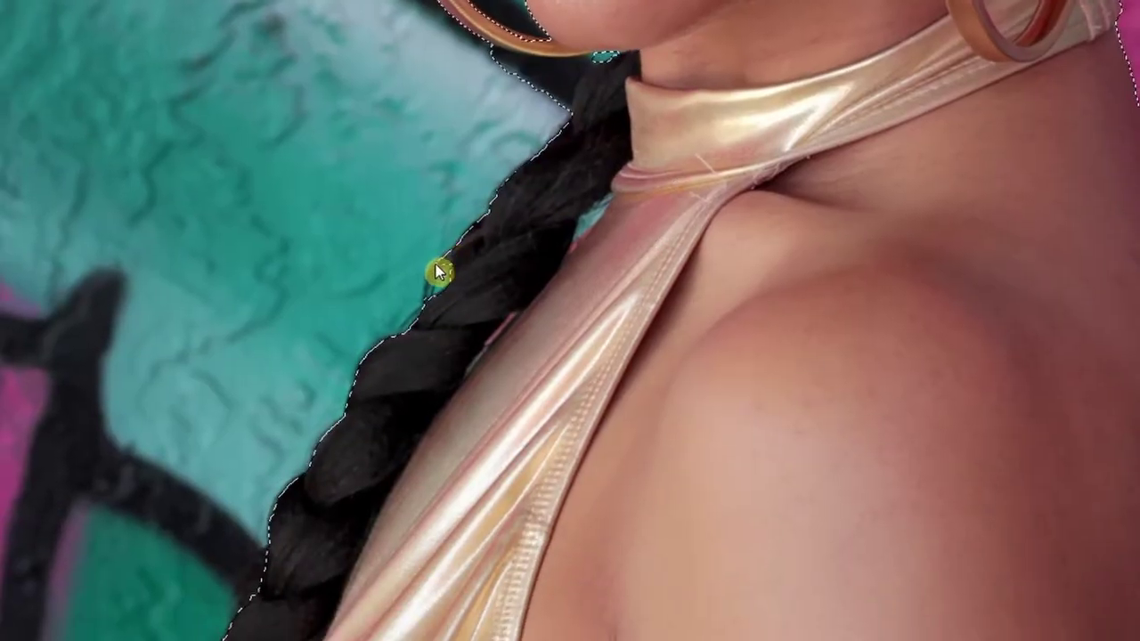
key("alt")
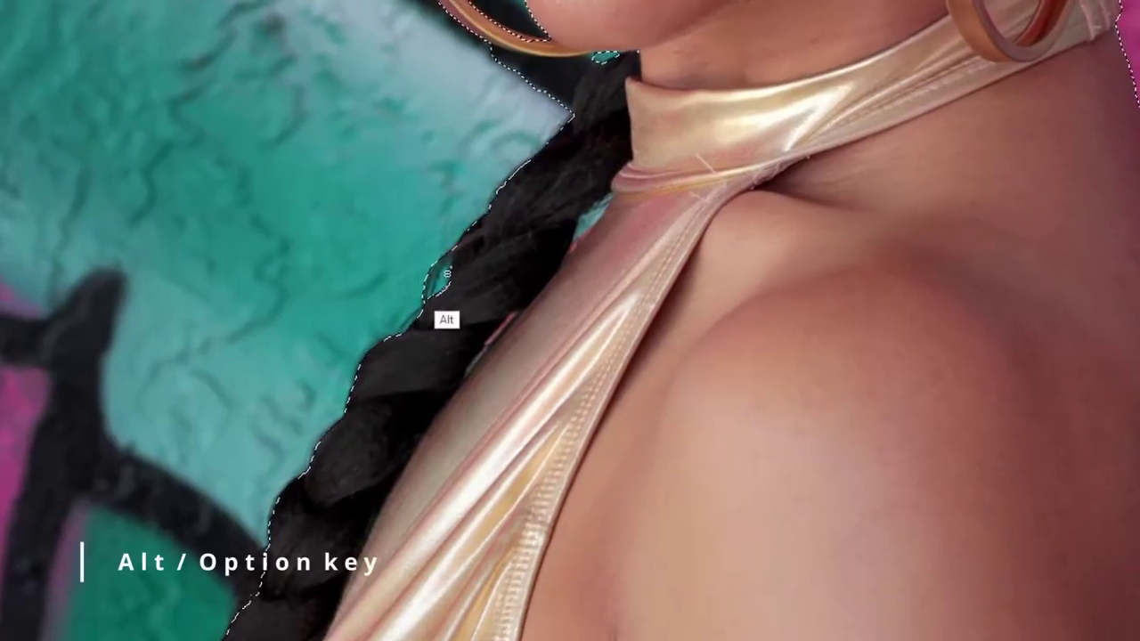
left_click_drag(437, 294, 463, 343)
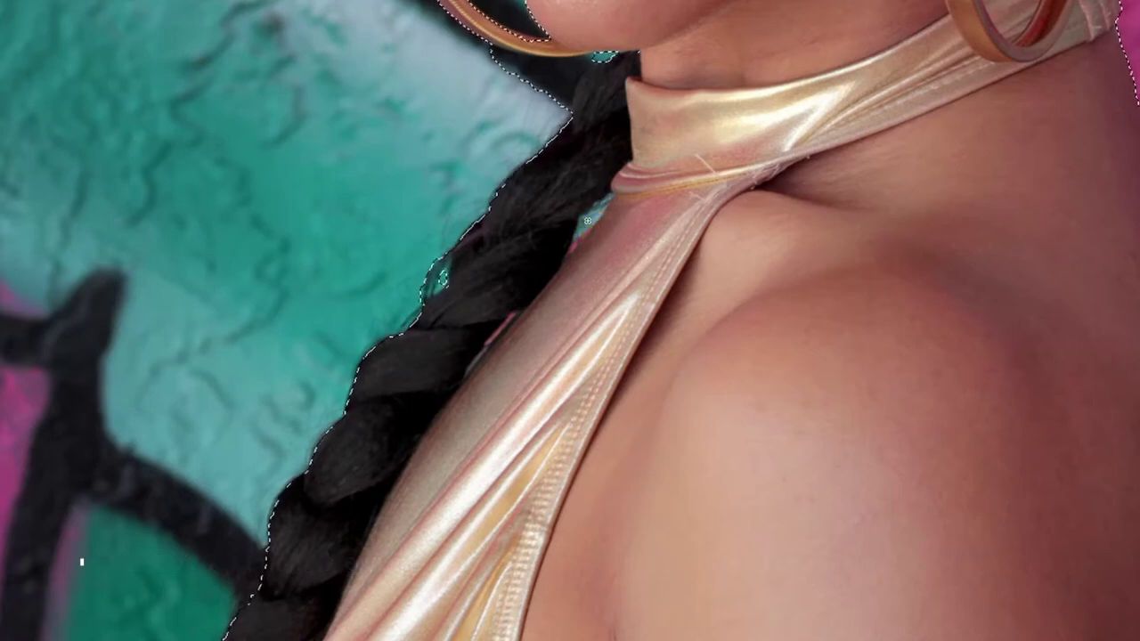
key("alt")
left_click_drag(584, 229, 608, 201)
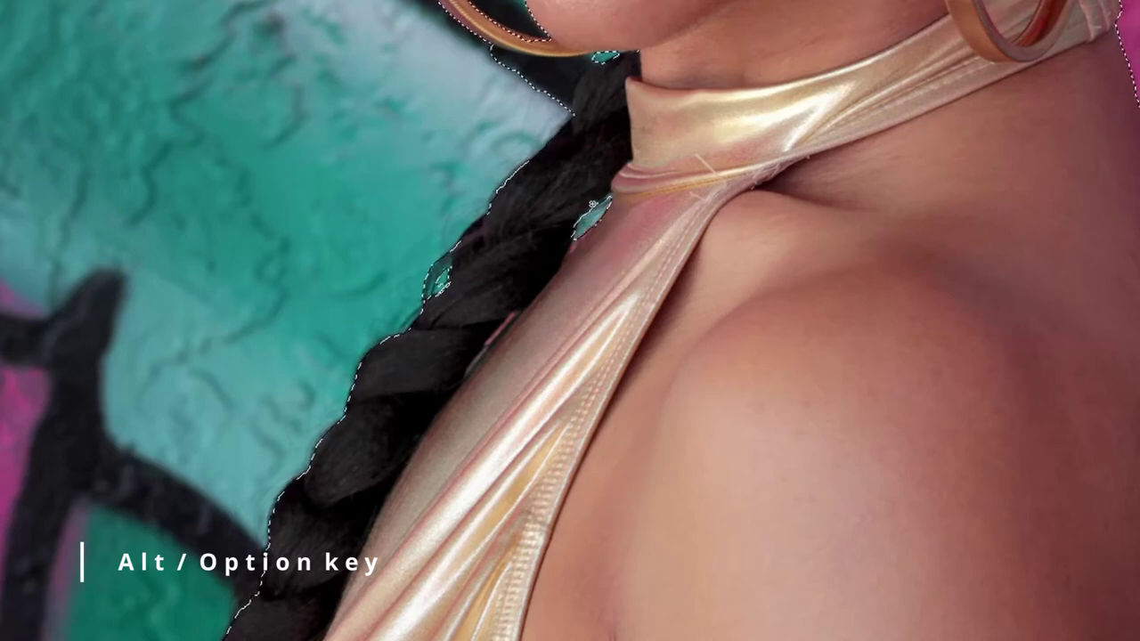
left_click(573, 237)
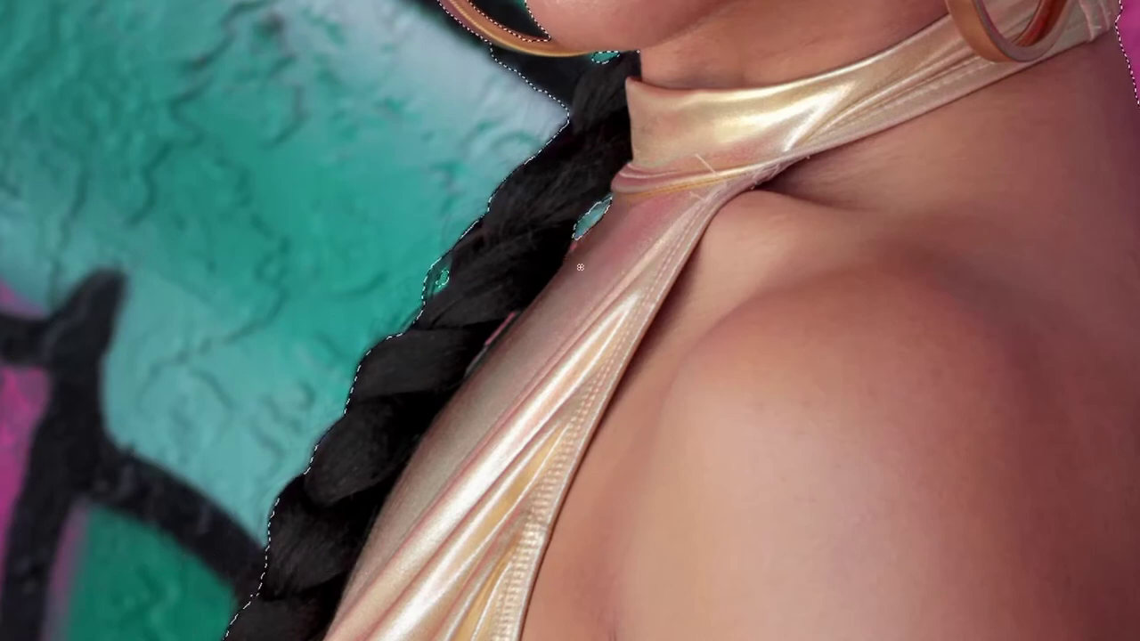
Exclude the teal gaps between the lower braid and body, smoothing the braid's selection edge.
left_click_drag(511, 382, 564, 127)
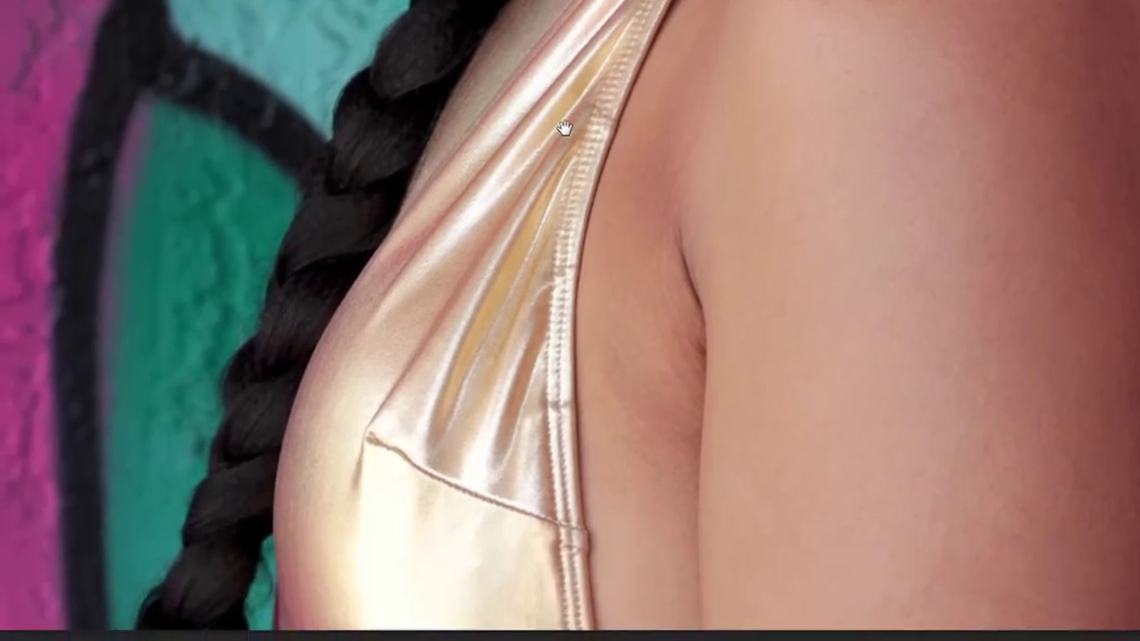
left_click(234, 381)
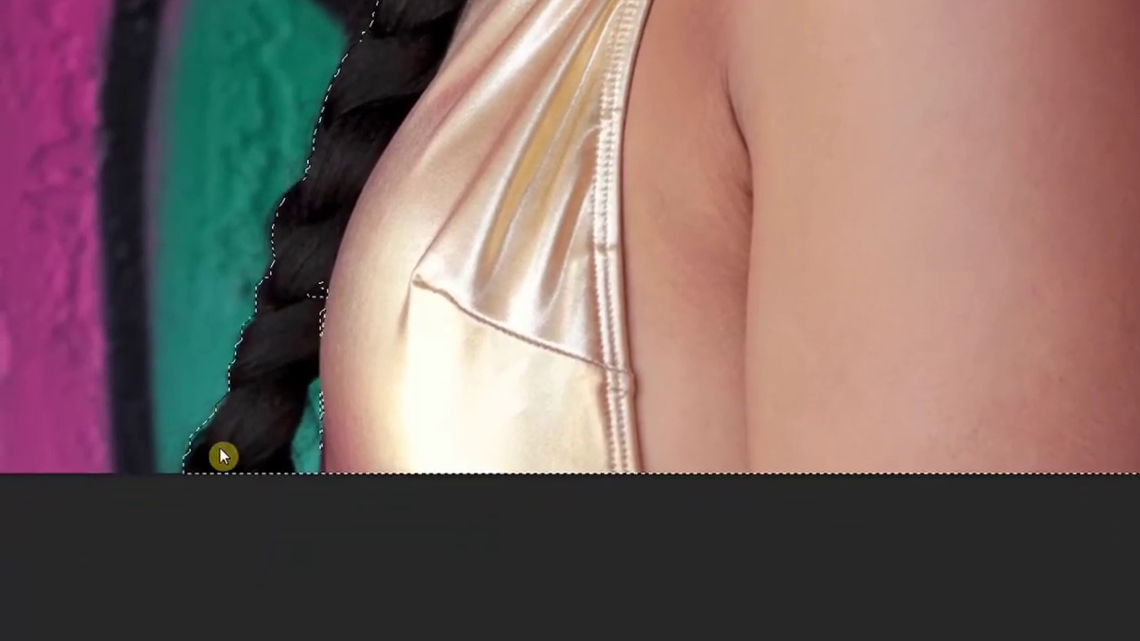
left_click(326, 425, "alt")
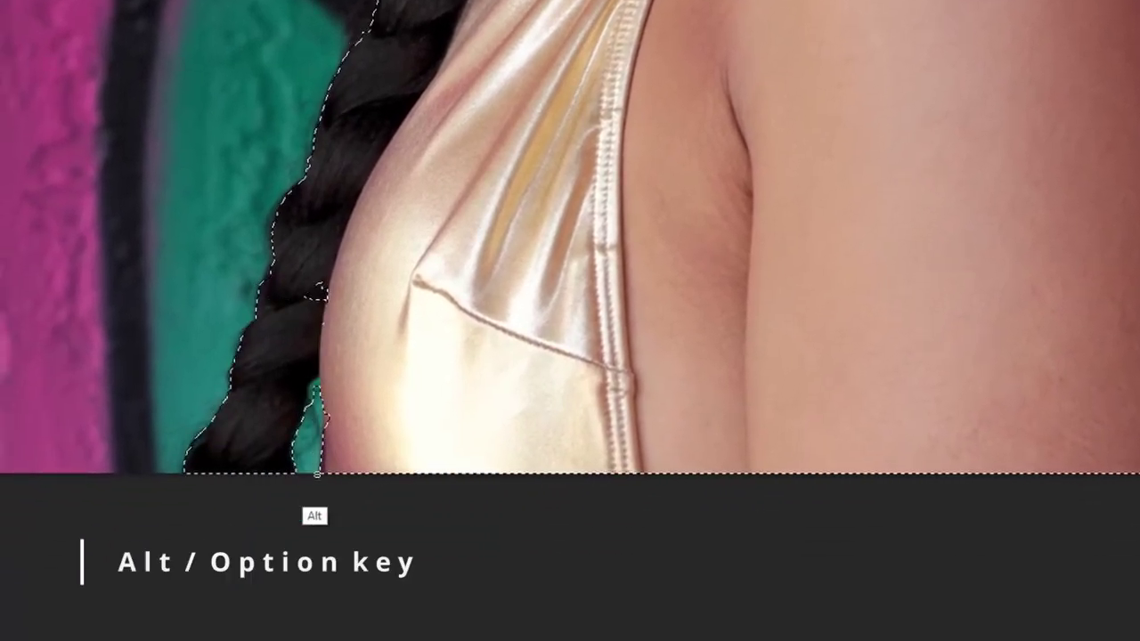
left_click(318, 395, "alt")
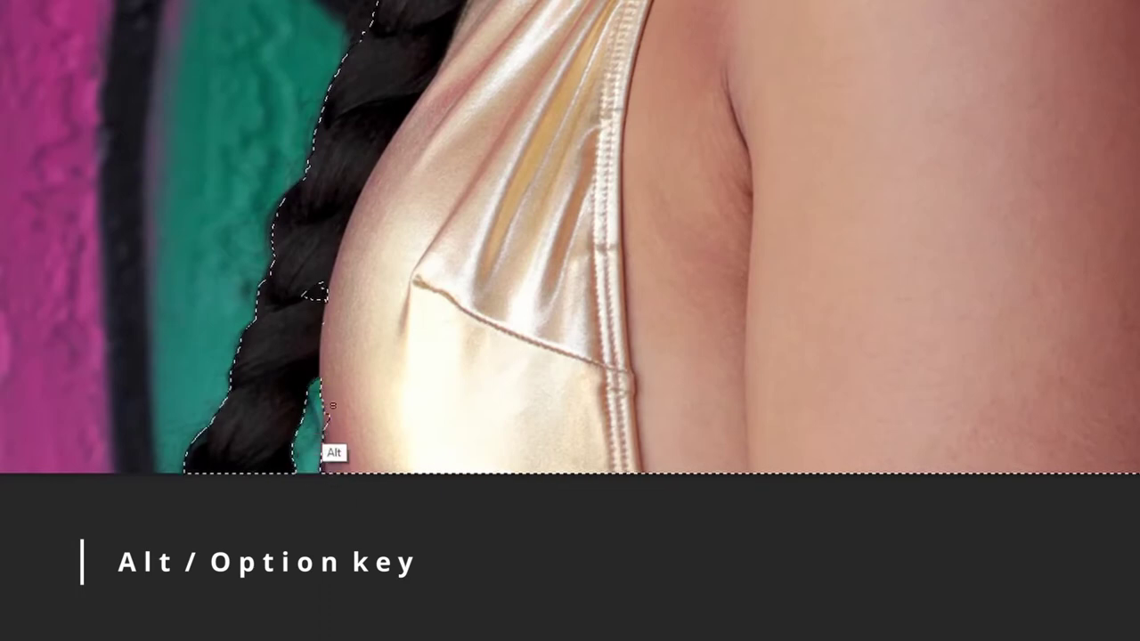
left_click_drag(330, 445, 329, 411)
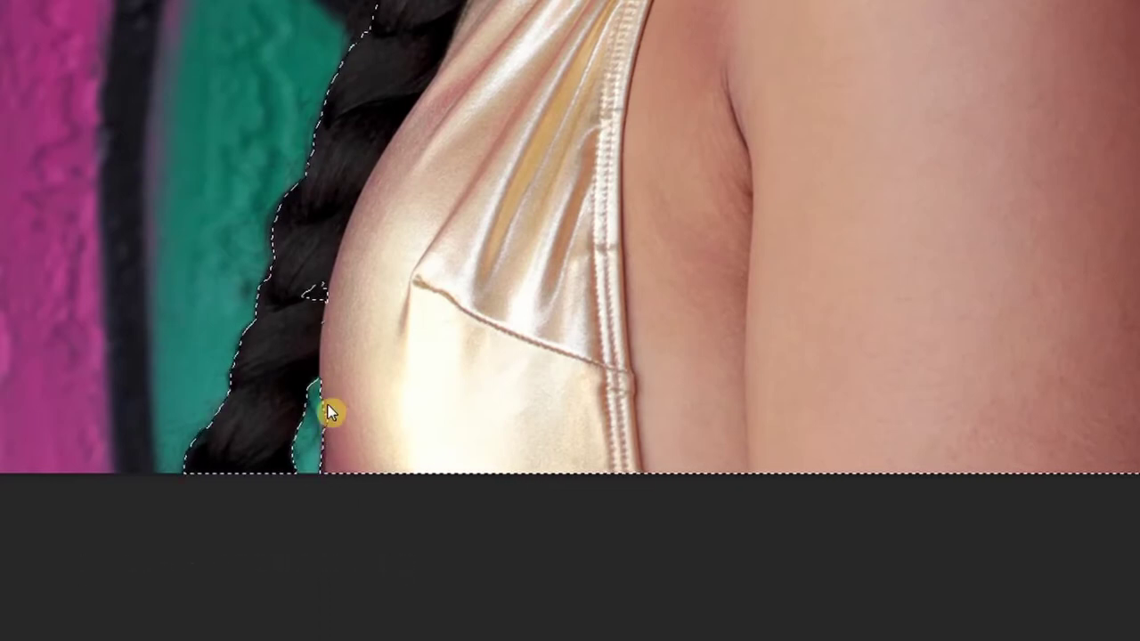
left_click_drag(330, 452, 331, 411)
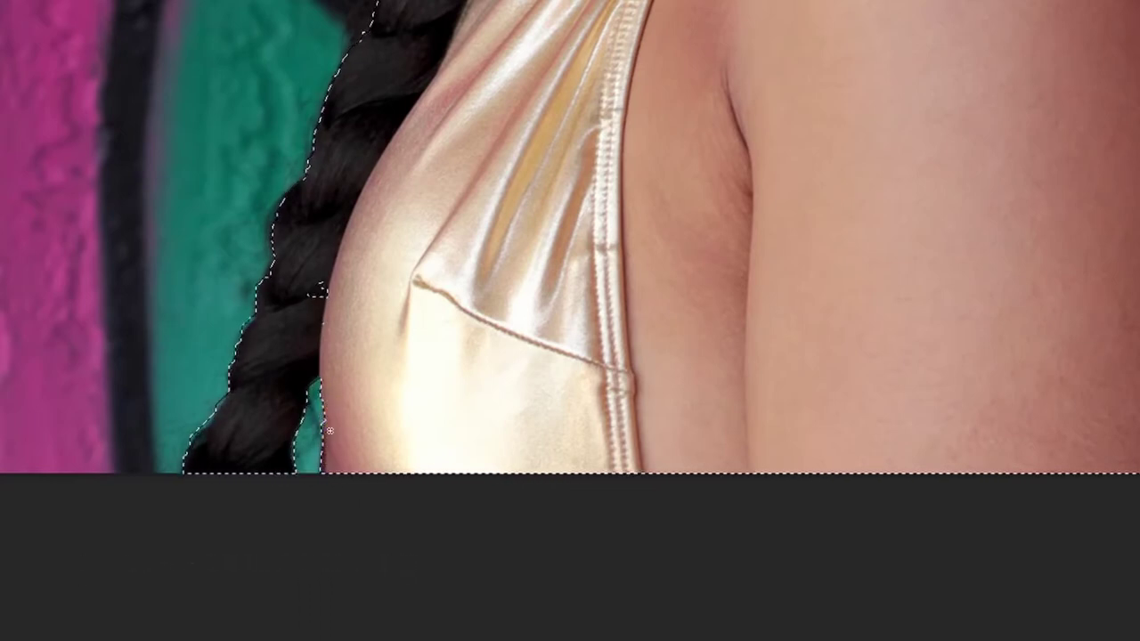
mouse_move(317, 292)
left_mouse_down()
mouse_move(301, 327)
mouse_move(323, 344)
left_mouse_up()
Review the cleaned-up selection at fit-to-screen and 100% zoom.
mouse_move(789, 272)
left_mouse_down()
mouse_move(312, 260)
mouse_move(287, 323)
left_mouse_up()
left_click_drag(626, 134, 620, 481)
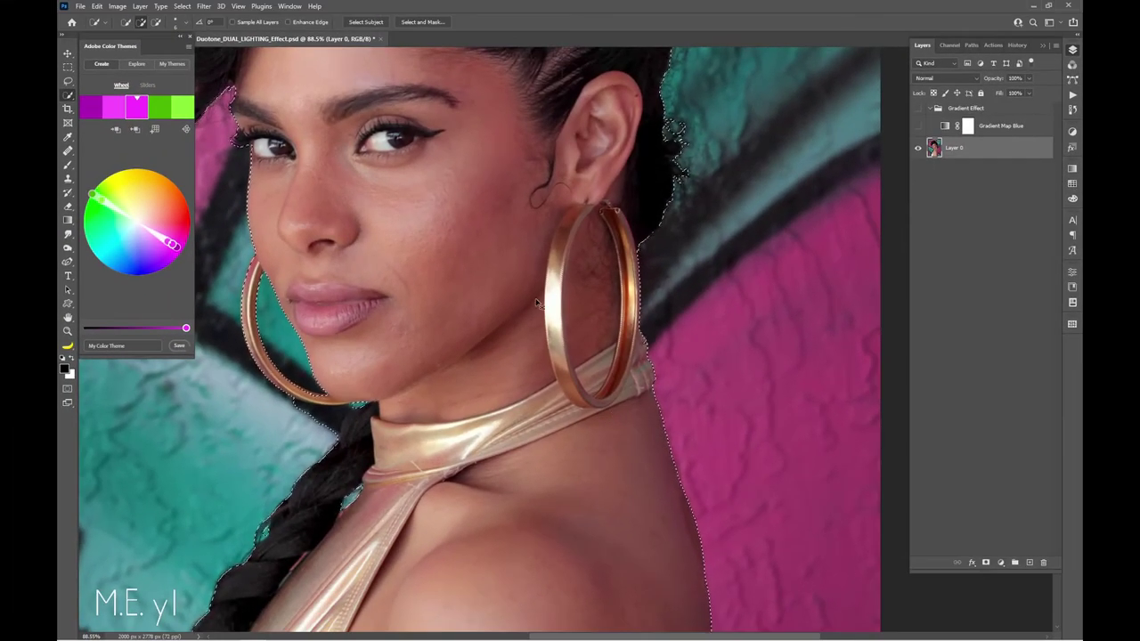
key("ctrl+0")
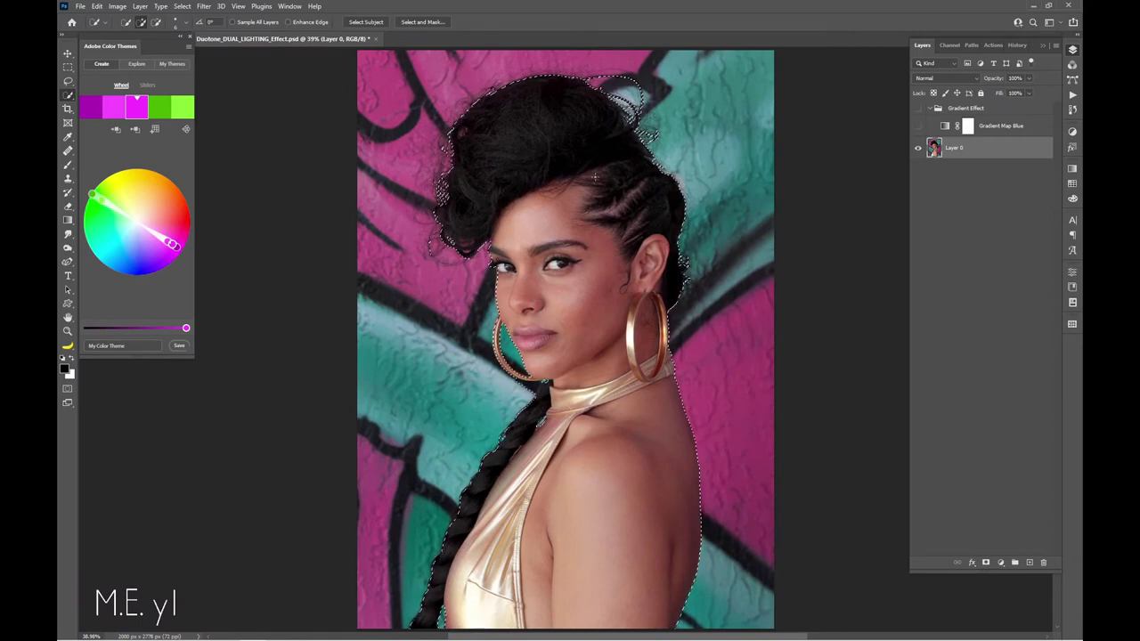
left_click_drag(582, 287, 594, 286)
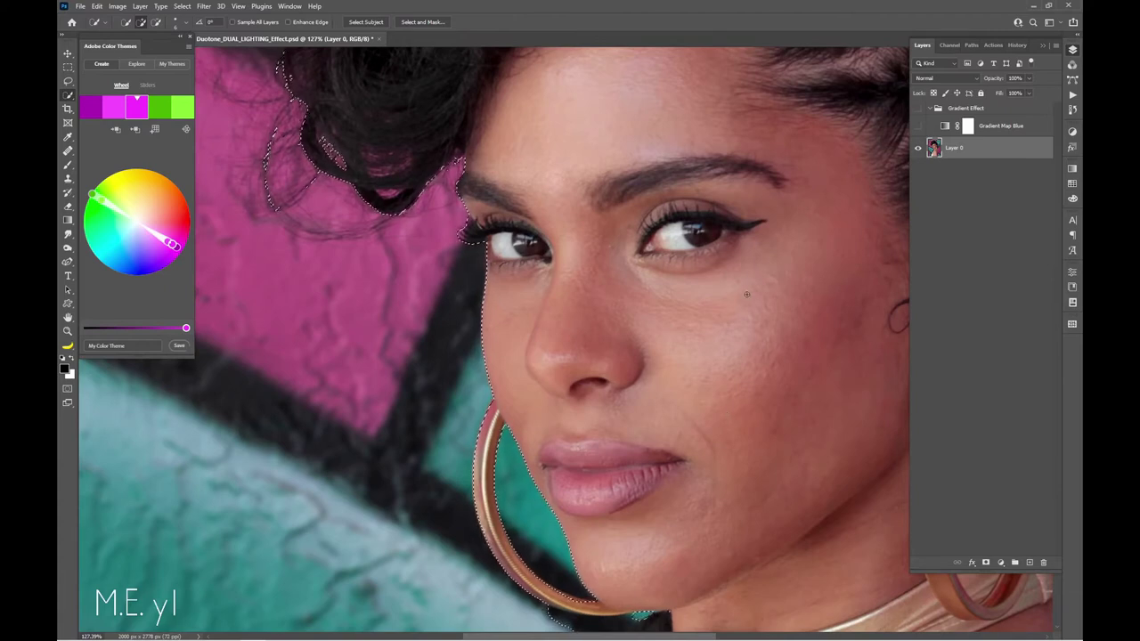
key("ctrl+1")
key("ctrl+0")
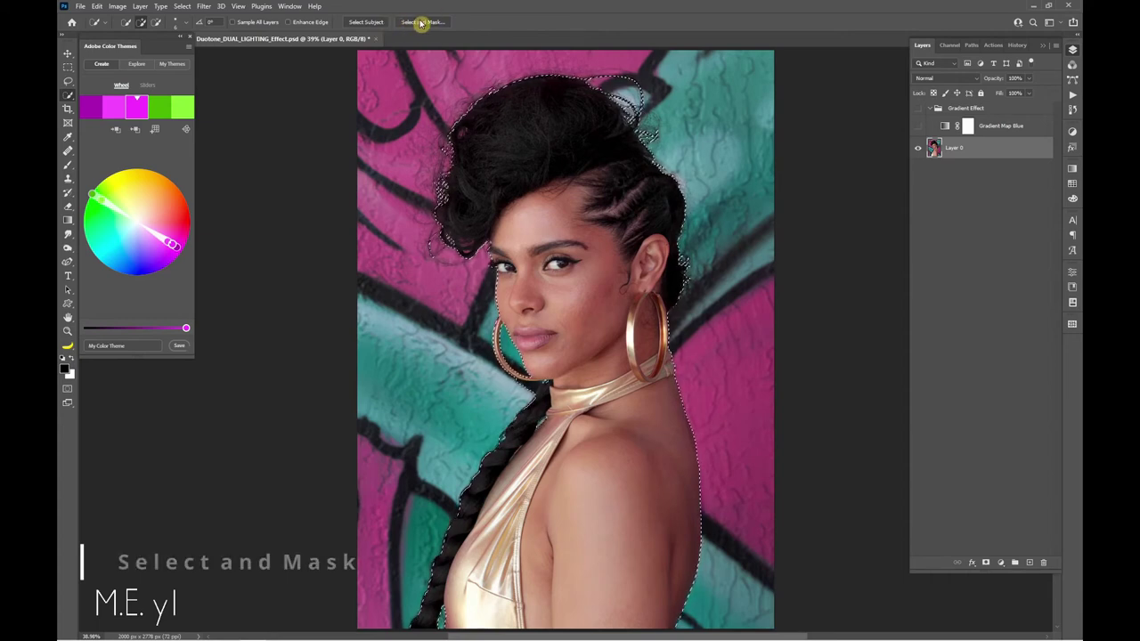
In Select and Mask use Overlay view, a 15 px Refine Edge Brush, and Smooth 2, Feather 0.2, Contrast 3%, Shift Edge -5%.
left_click(423, 22)
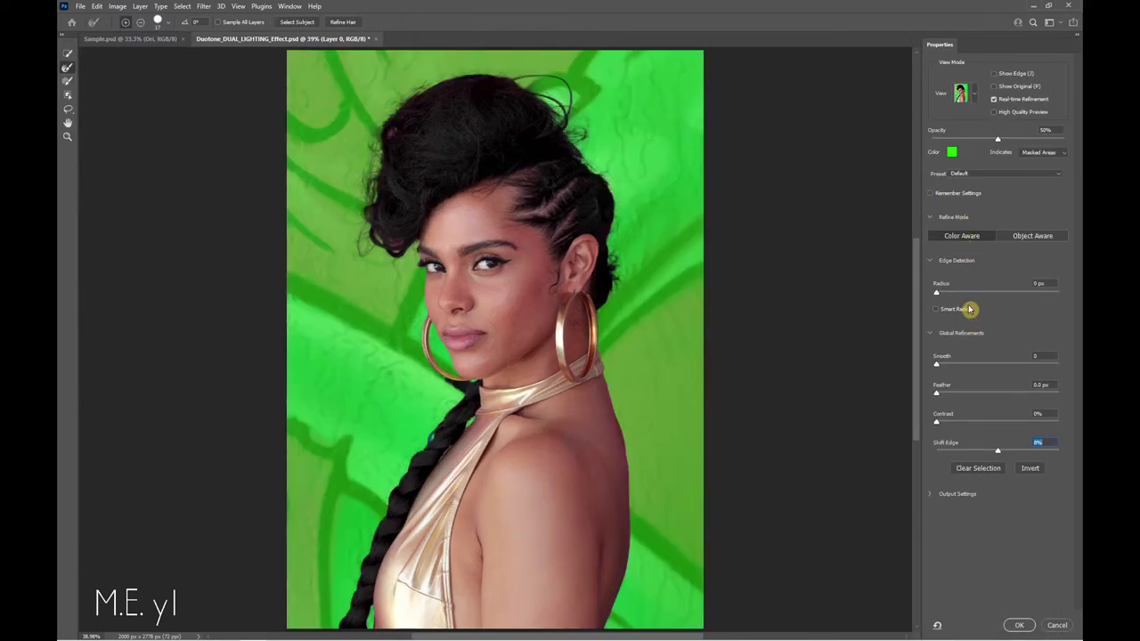
left_click(980, 98)
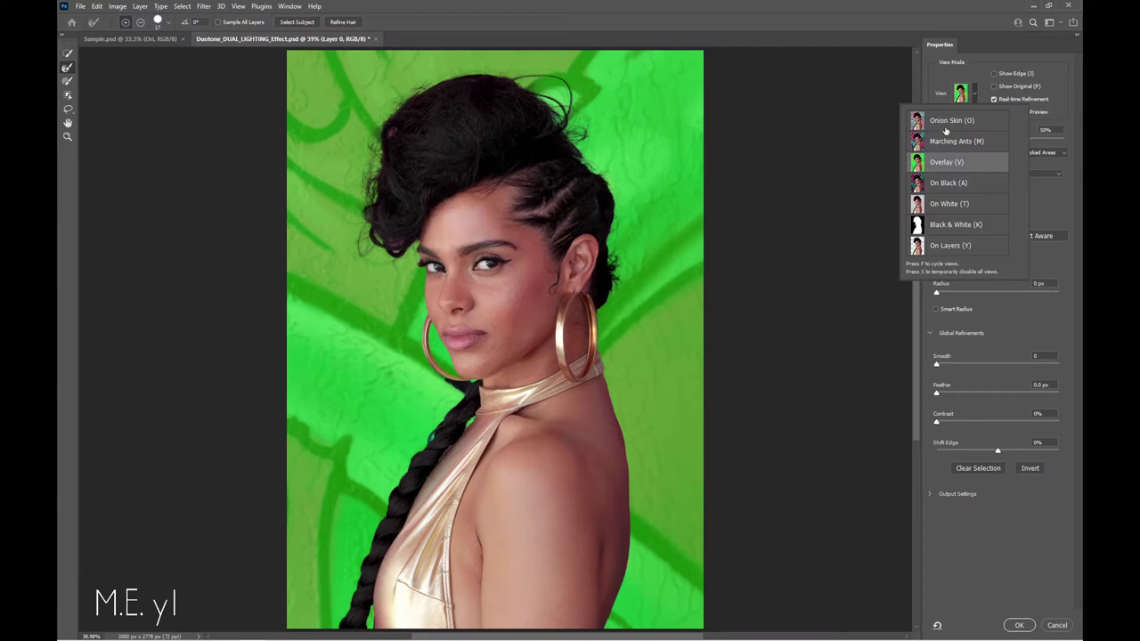
left_click(963, 76)
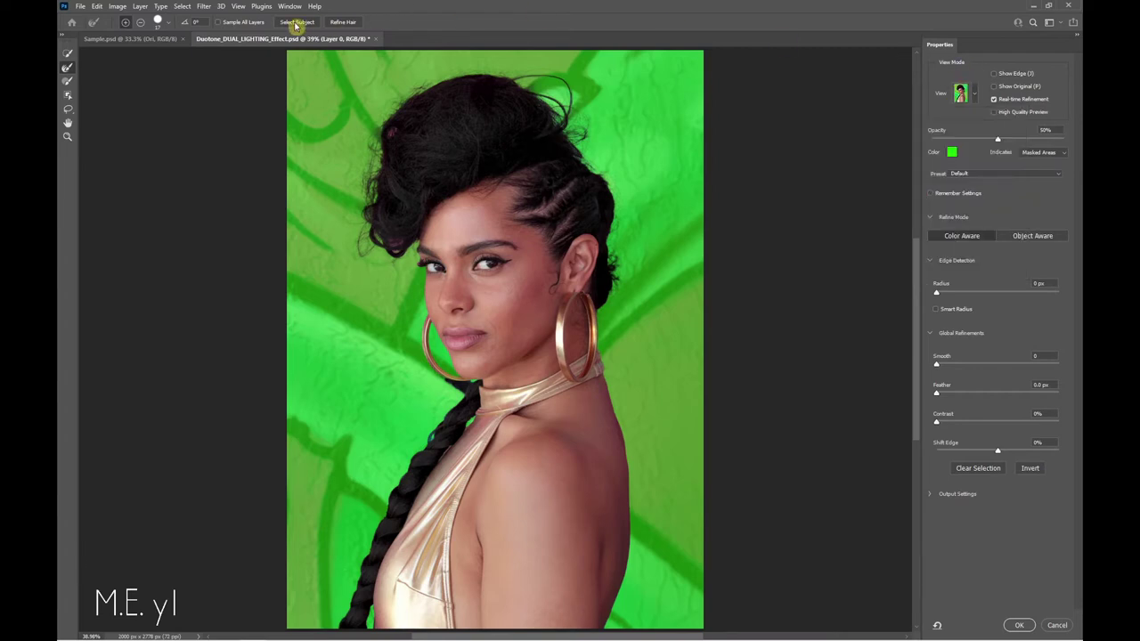
left_click(167, 26)
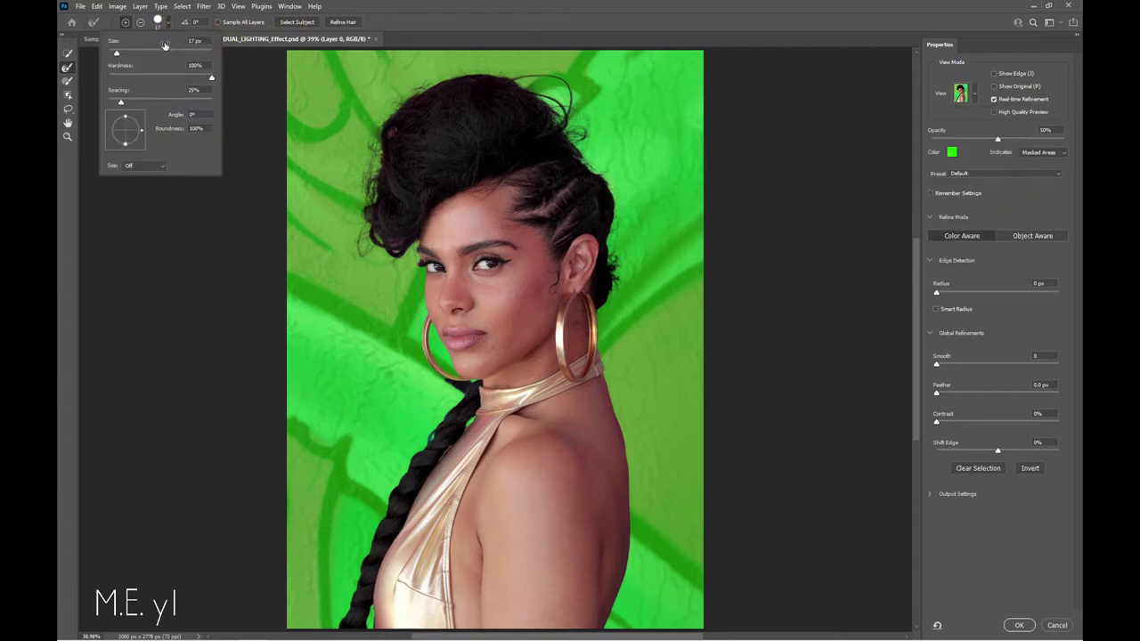
left_click(177, 56)
key("Return")
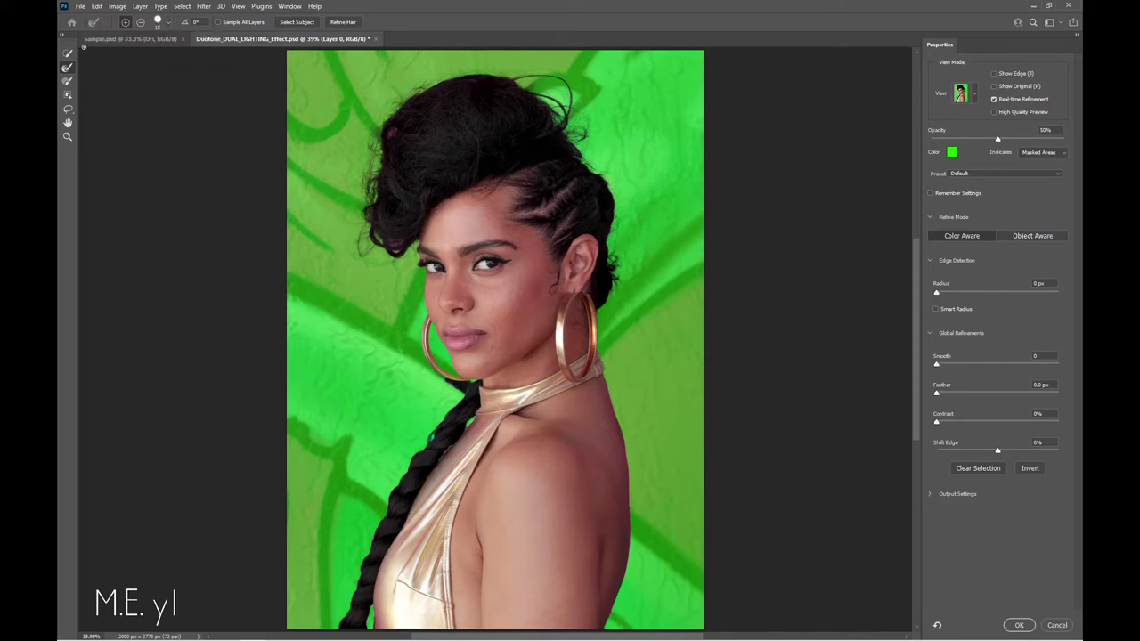
left_click(68, 70)
type("2")
key("Return")
Refine the hair edges, cleaning the pinkish fringe off the hair patch and tuft.
scroll(442, 157, "up", 3)
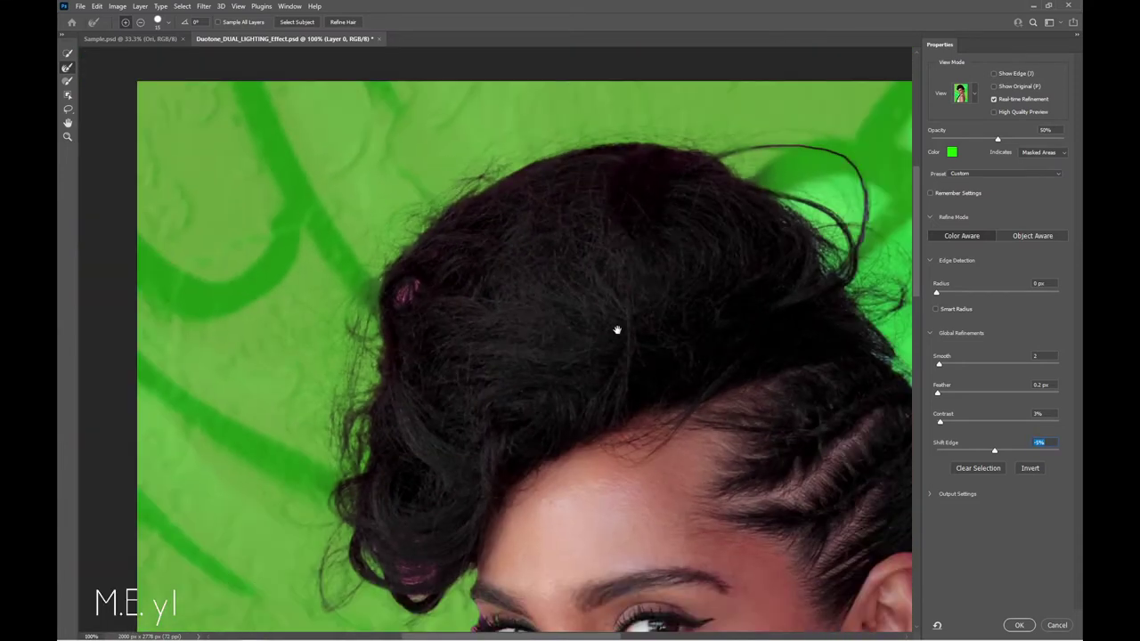
left_click_drag(616, 330, 573, 299)
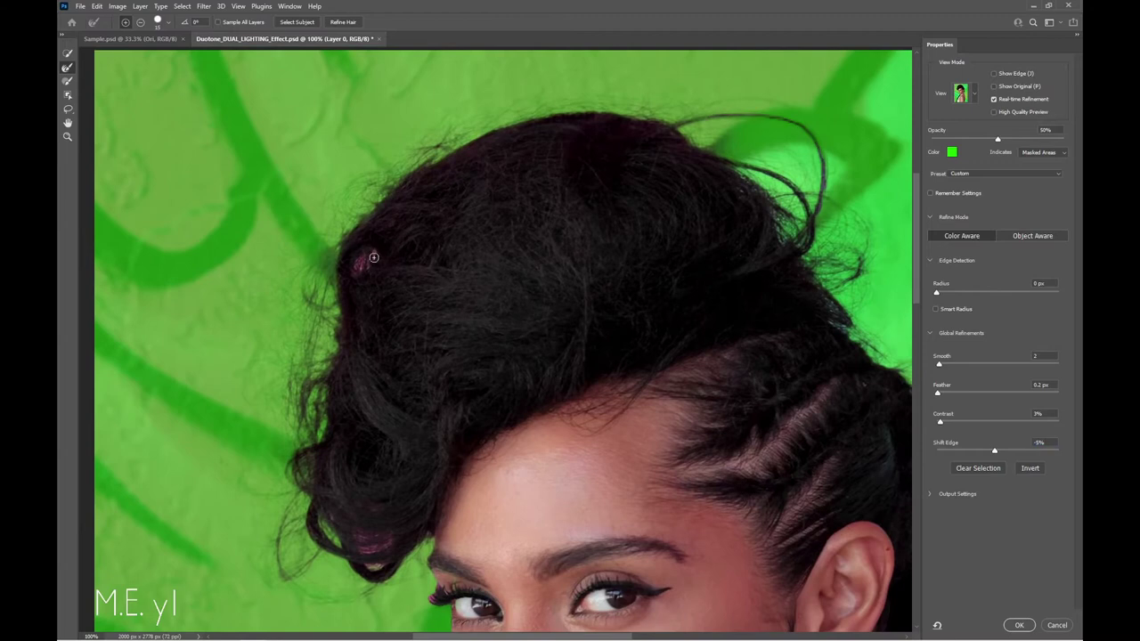
left_click(369, 272)
left_click_drag(365, 266, 355, 273)
scroll(383, 320, "down", 4)
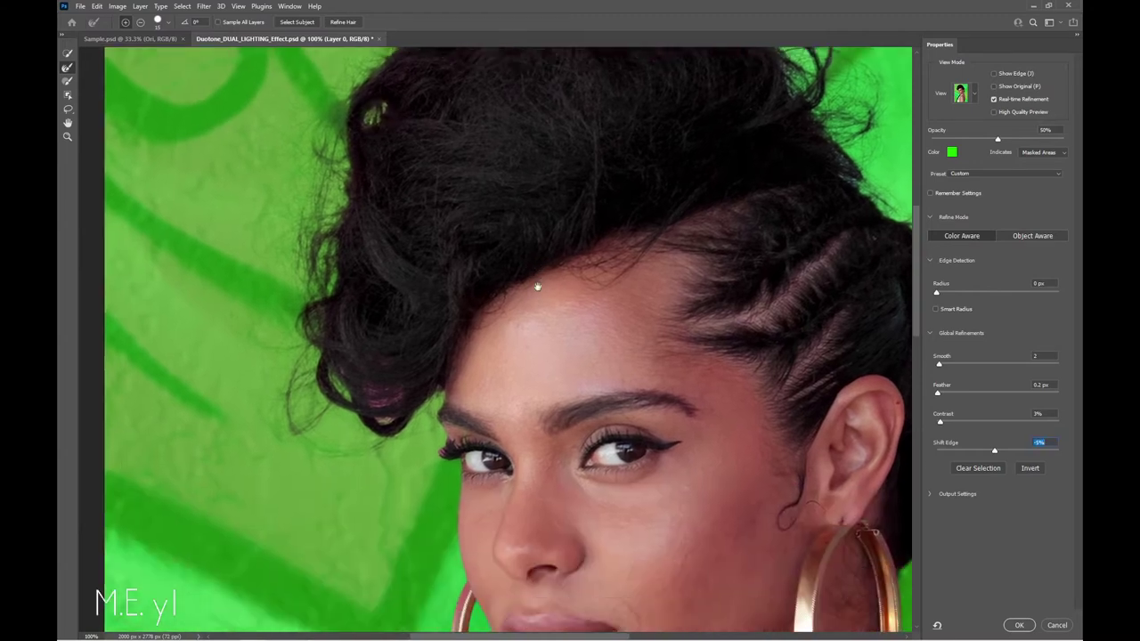
scroll(402, 373, "down", 1)
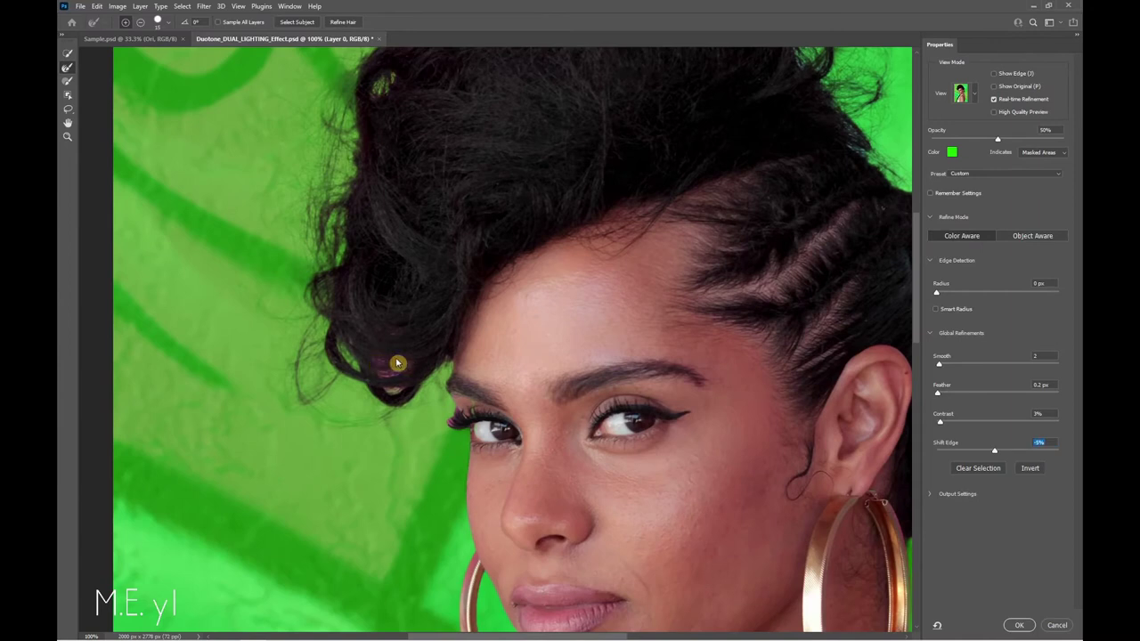
mouse_move(376, 358)
left_mouse_down()
mouse_move(402, 359)
mouse_move(468, 279)
left_mouse_up()
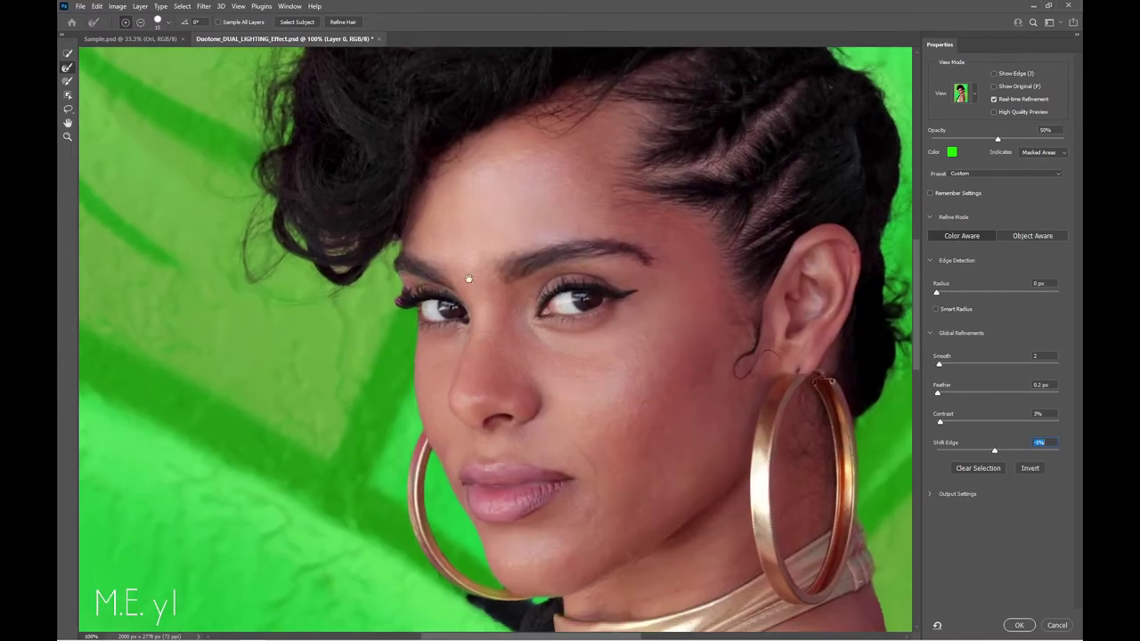
left_click(401, 308)
left_click(404, 291)
Refine the hair edge beside the braid and remove its green fringe, then review the whole edge.
left_click_drag(549, 500, 494, 231)
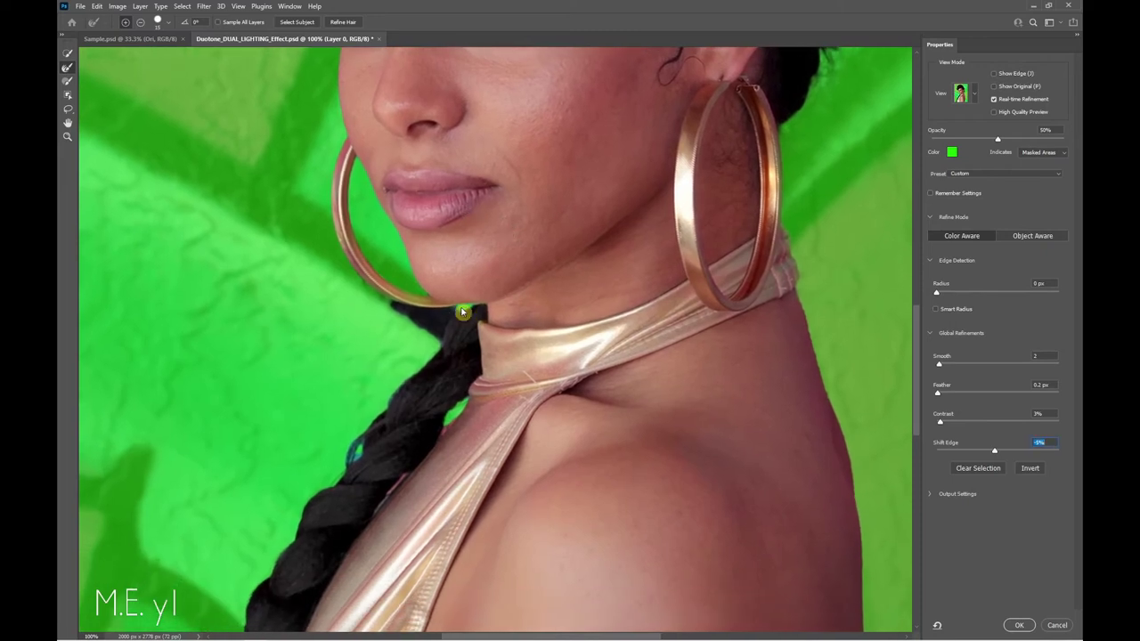
left_click(361, 451)
left_click_drag(451, 451, 422, 328)
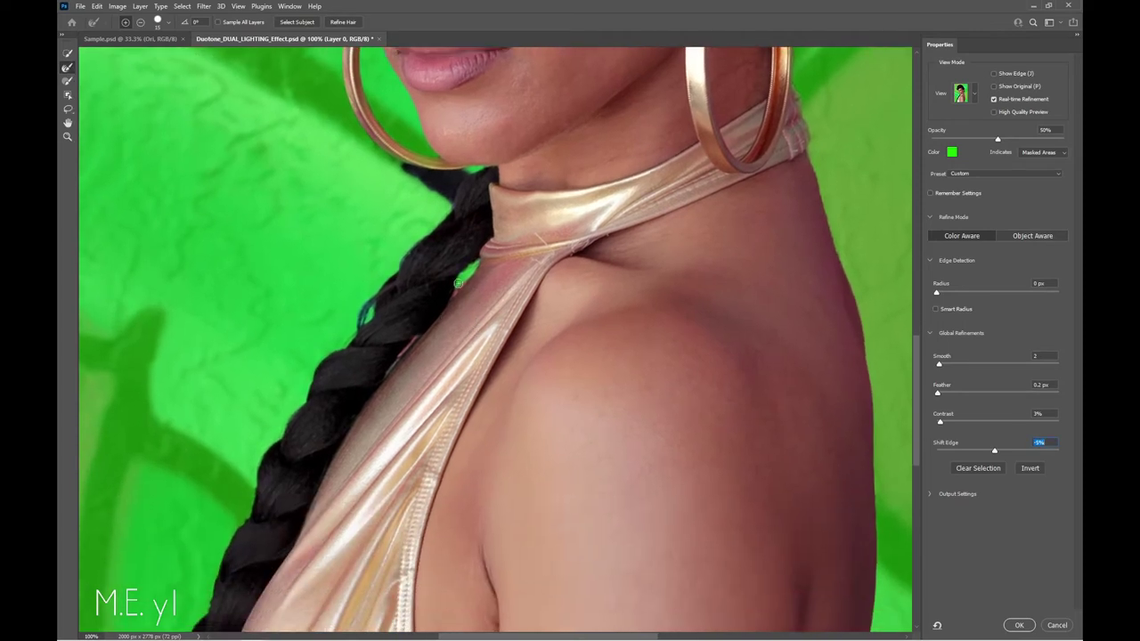
left_click_drag(464, 282, 459, 292)
left_click_drag(328, 576, 392, 278)
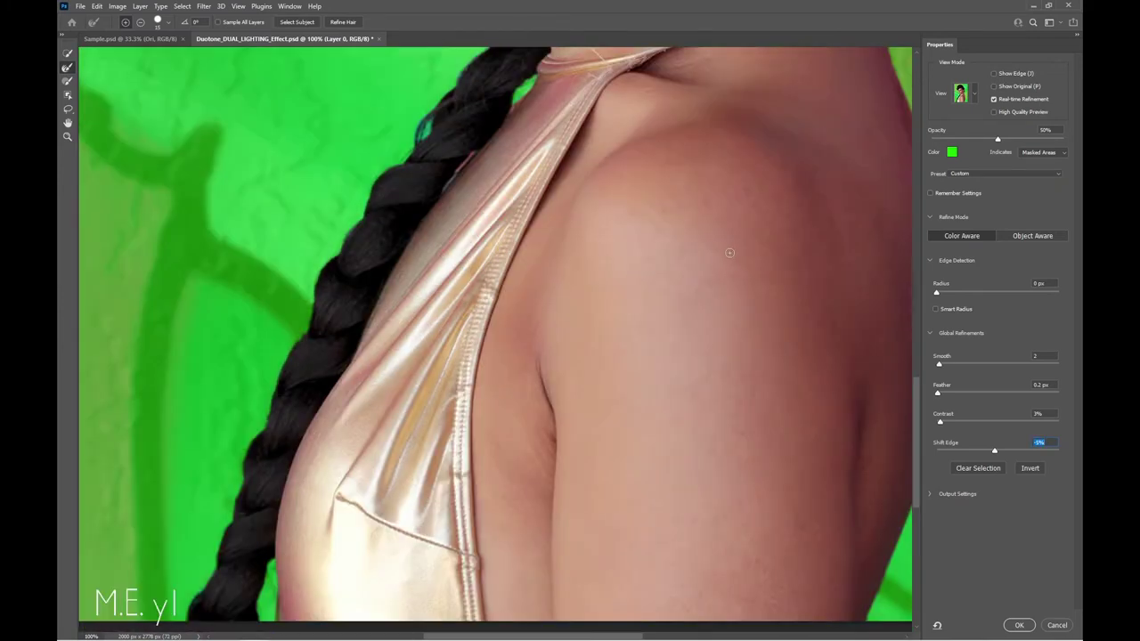
mouse_move(730, 253)
left_mouse_down()
mouse_move(522, 255)
mouse_move(463, 306)
mouse_move(445, 499)
left_mouse_up()
mouse_move(644, 299)
left_mouse_down()
mouse_move(666, 369)
mouse_move(692, 362)
left_mouse_up()
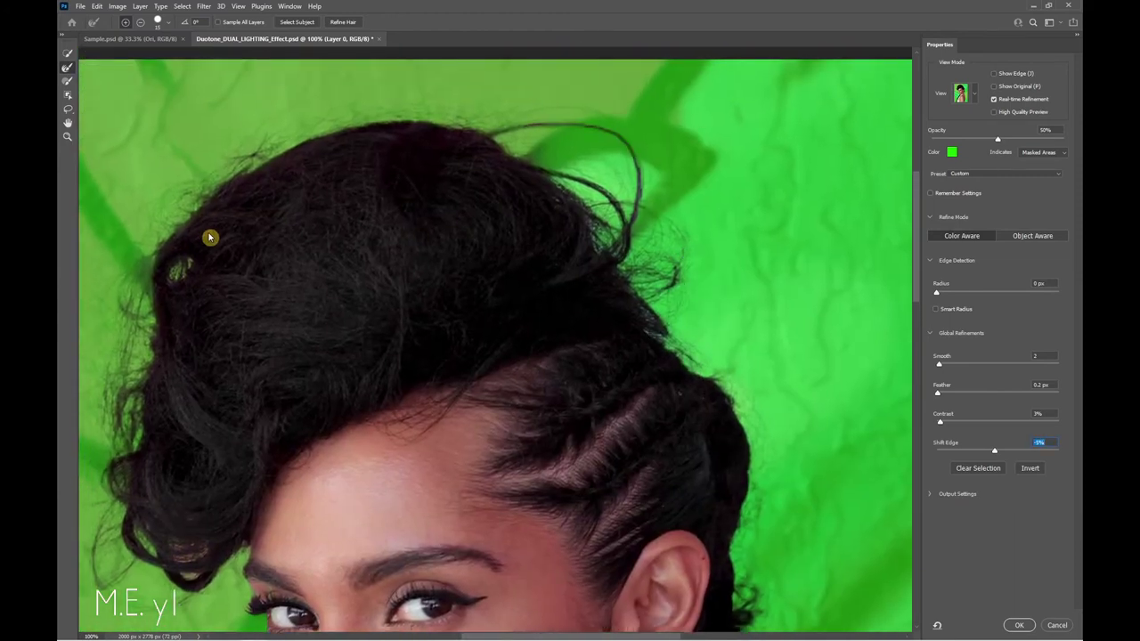
key("ctrl+0")
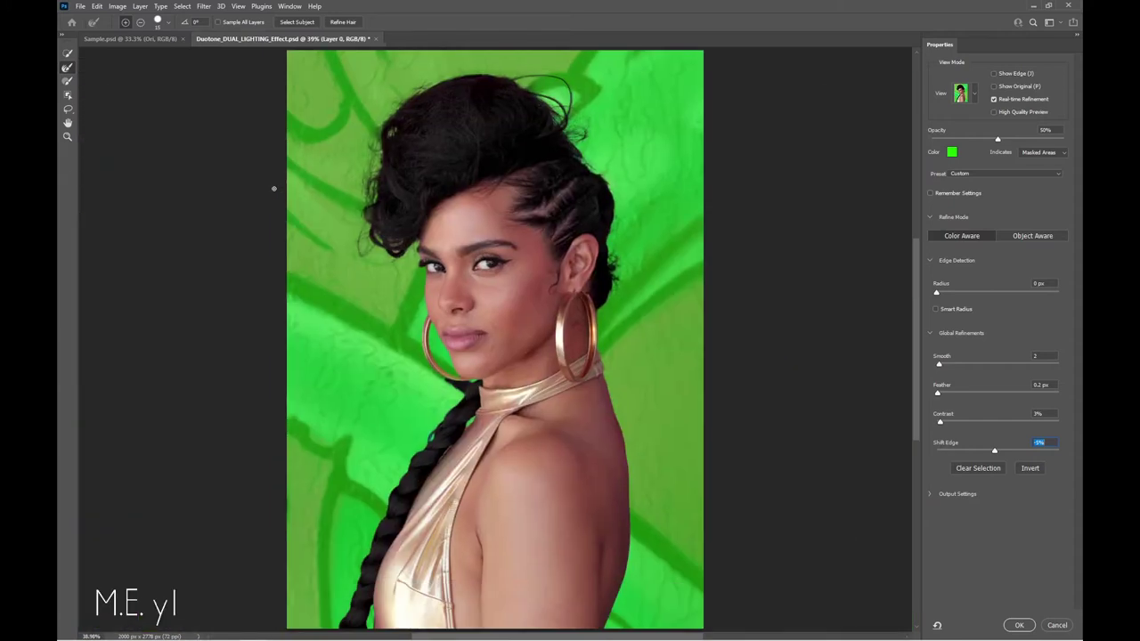
Output the refined selection as a layer mask on Layer 0.
left_click(931, 493)
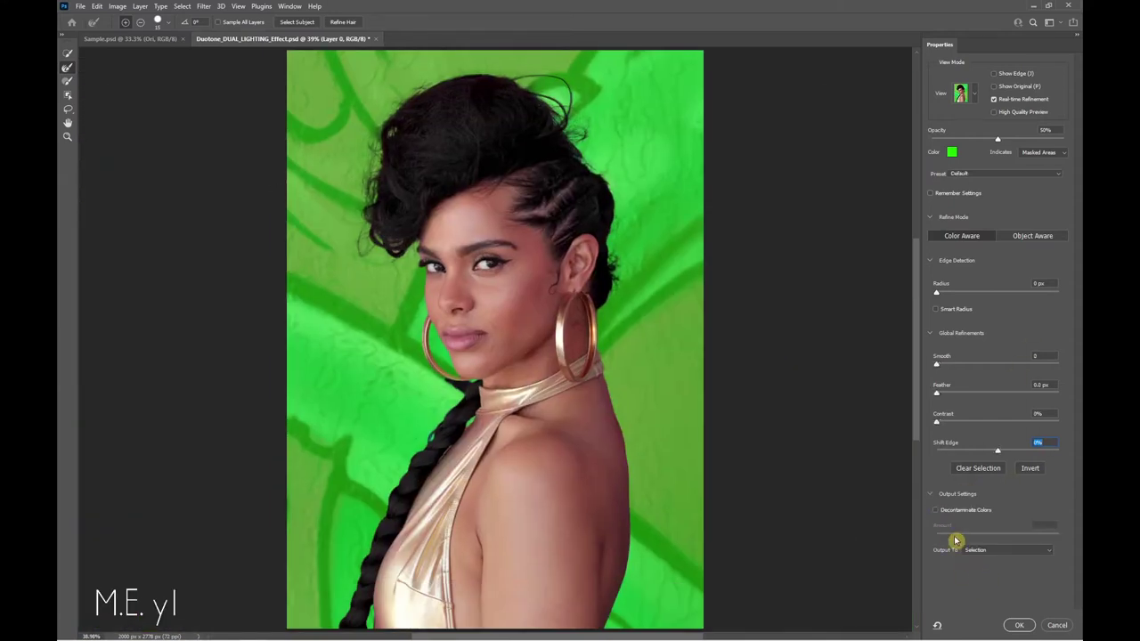
left_click(974, 551)
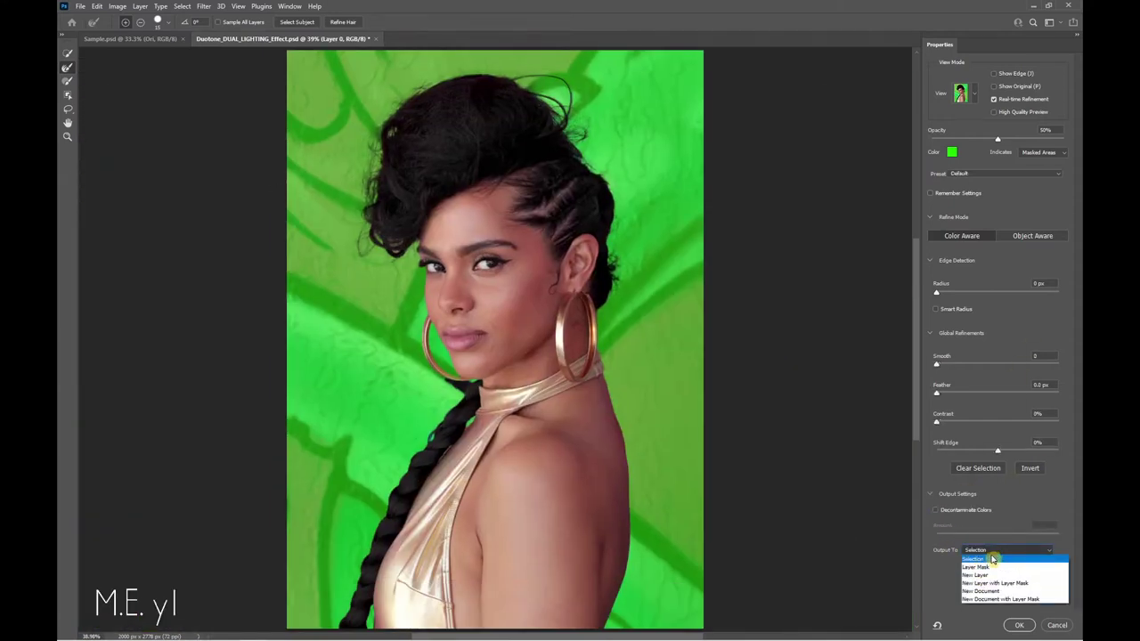
left_click(1021, 568)
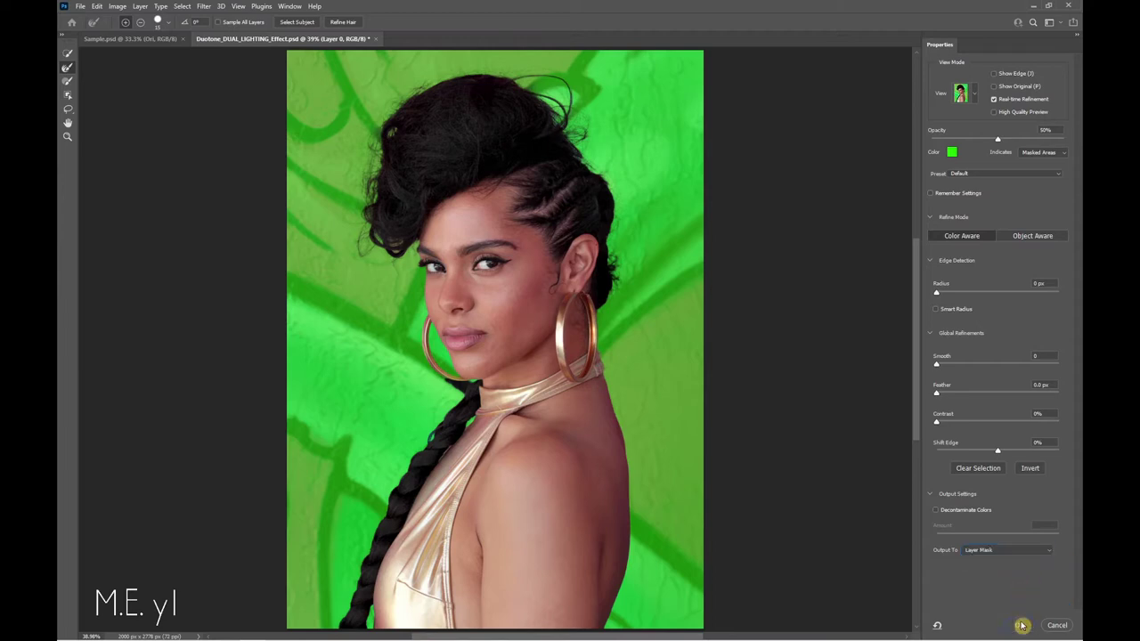
left_click(1019, 625)
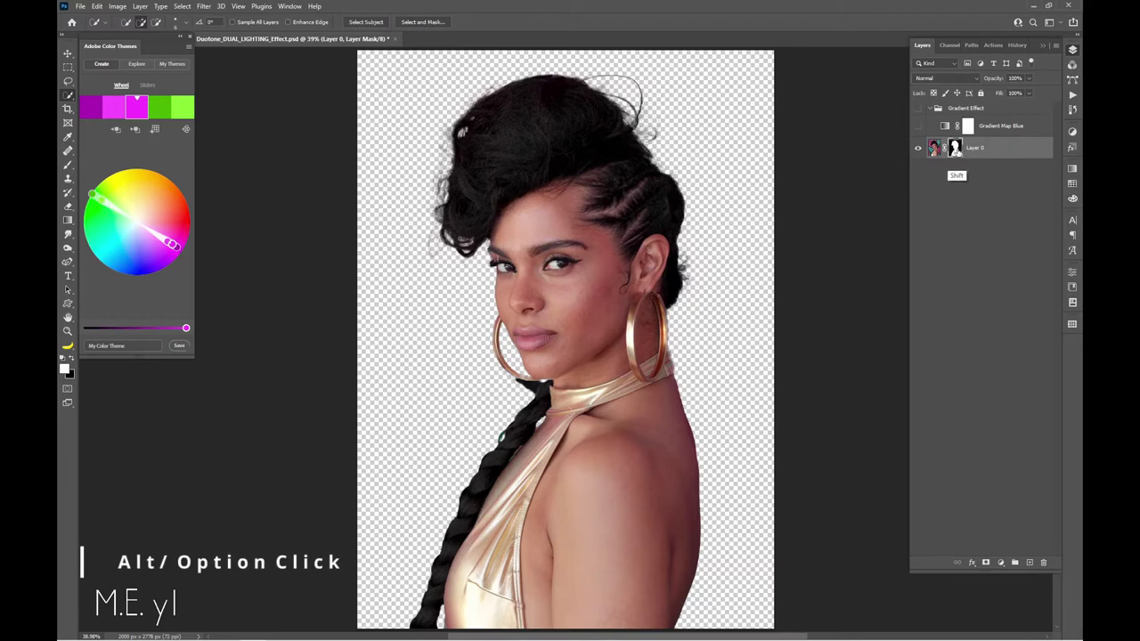
View Layer 0's mask and paint a grey smudge near the face white with the Brush.
left_click(957, 150, "shift")
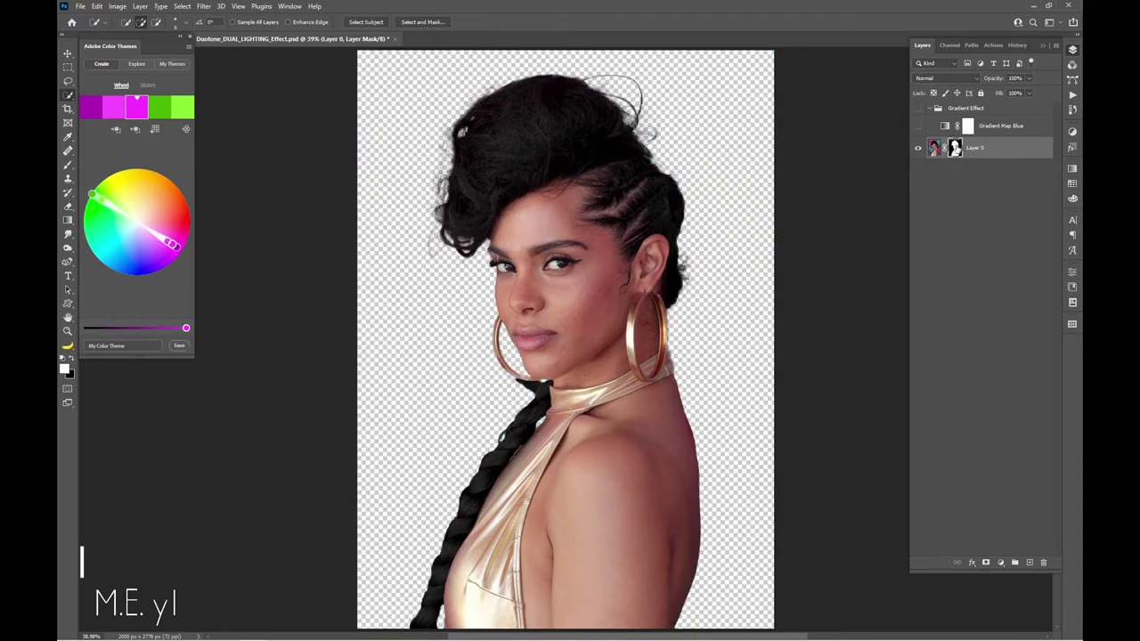
mouse_move(492, 258)
left_mouse_down()
mouse_move(598, 304)
mouse_move(614, 327)
left_mouse_up()
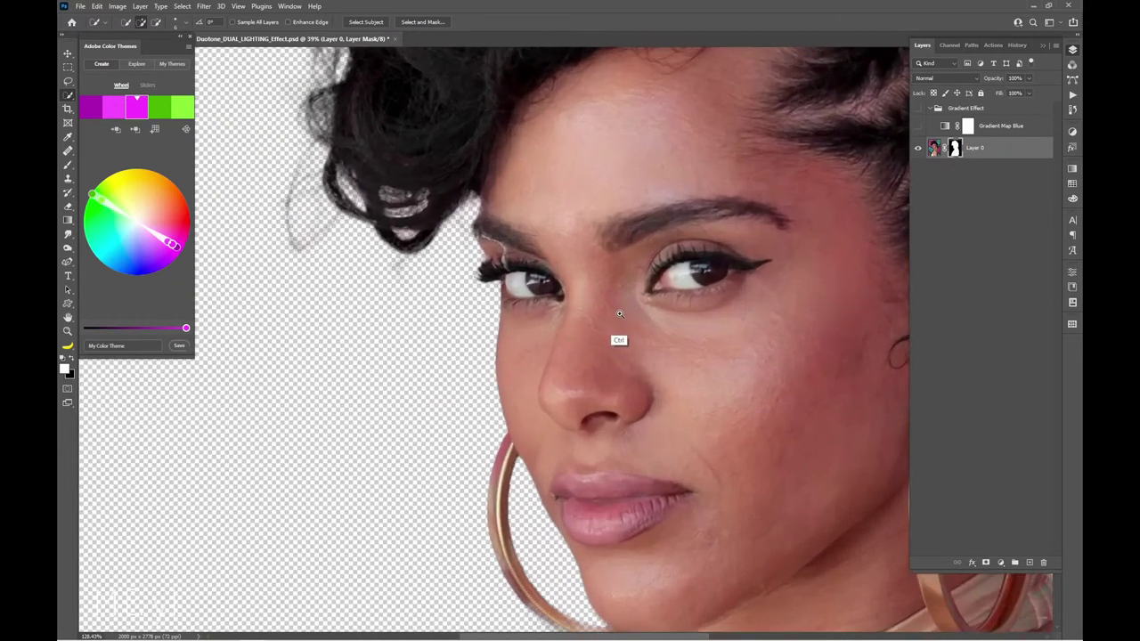
left_click(955, 149, "alt")
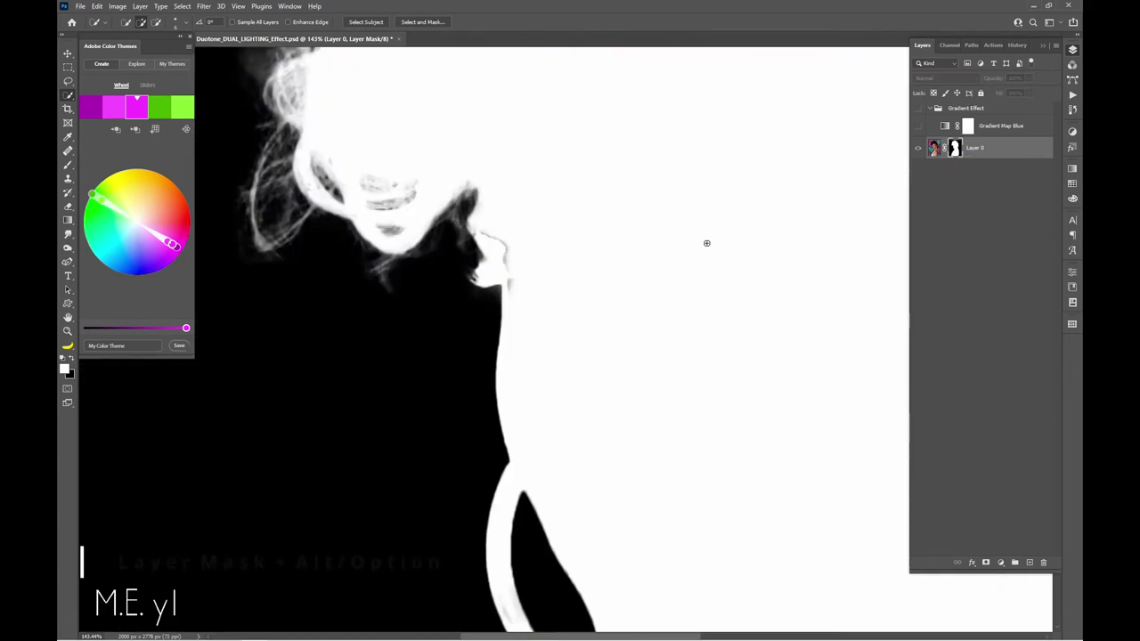
key("b")
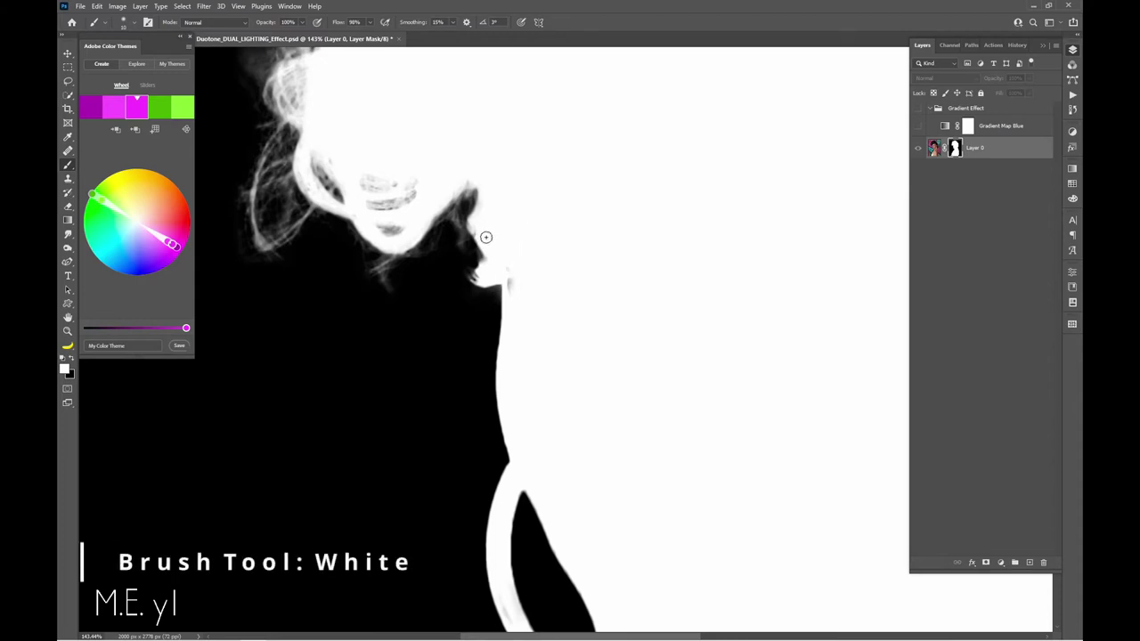
left_click(511, 287)
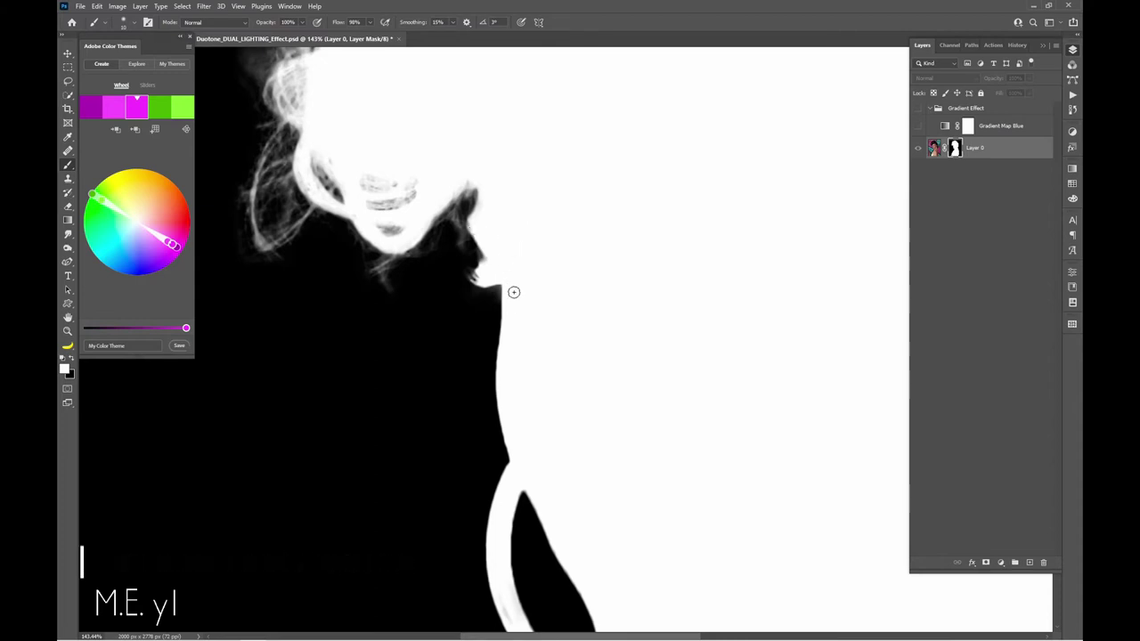
key("ctrl+0")
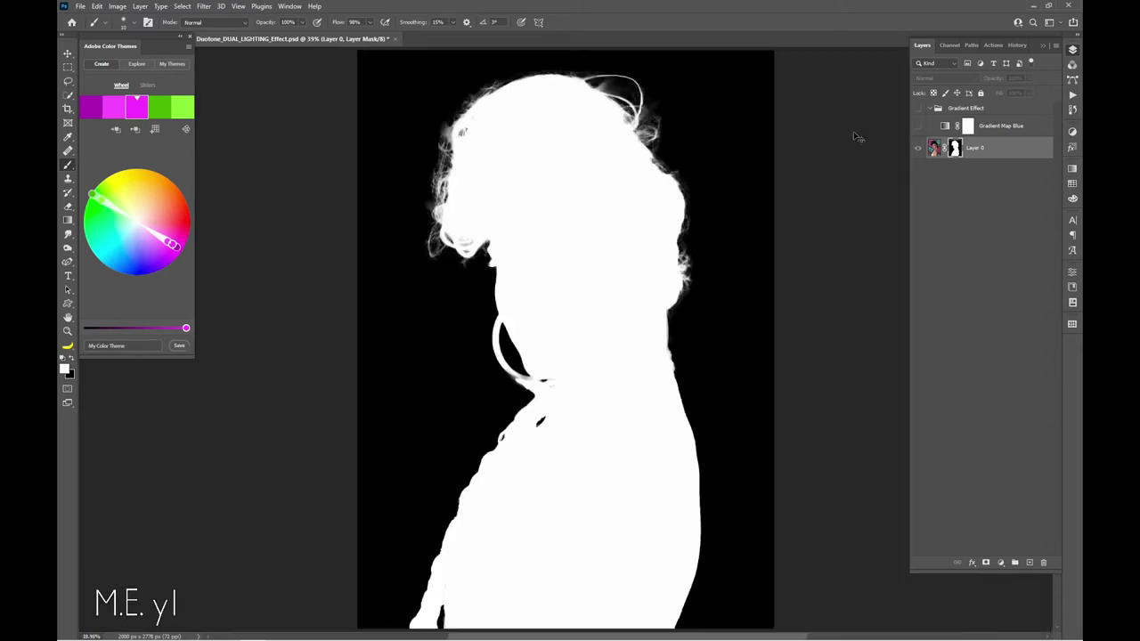
Compare mask and composite at the chin, then paint white along the necklace edge.
left_click(953, 149, "alt")
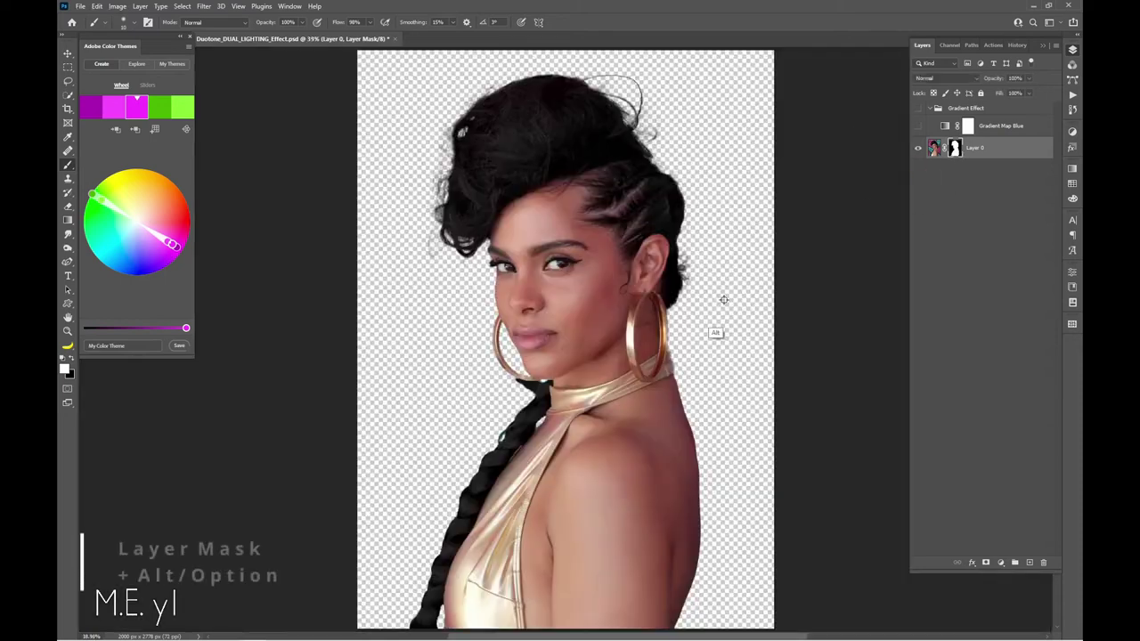
left_click(955, 150, "alt")
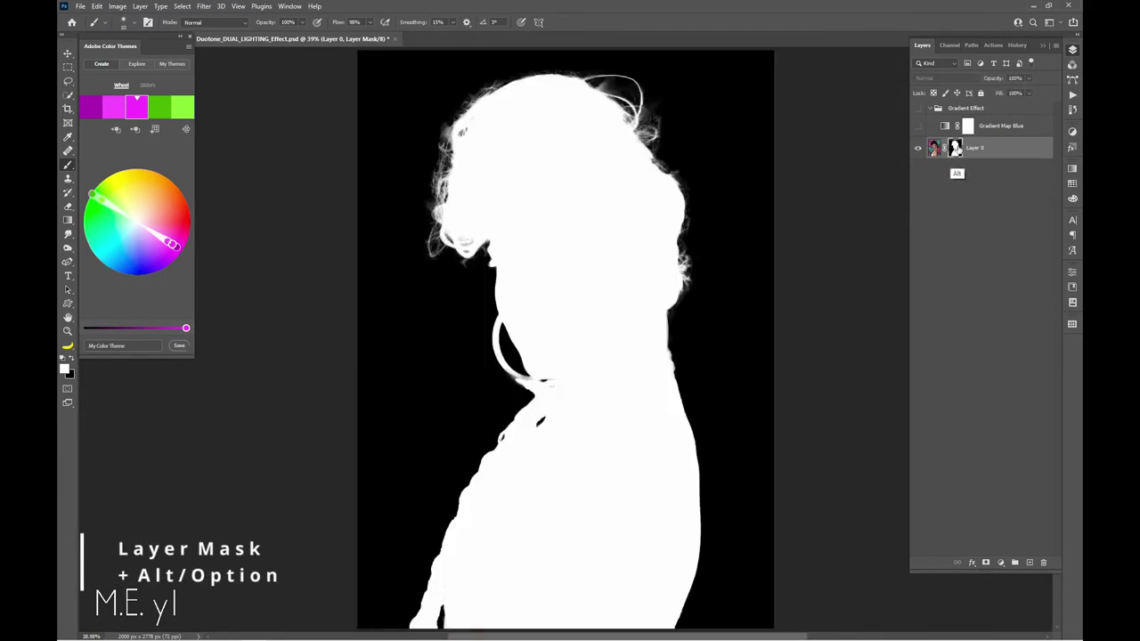
left_click(954, 148, "alt")
left_click_drag(557, 411, 684, 405)
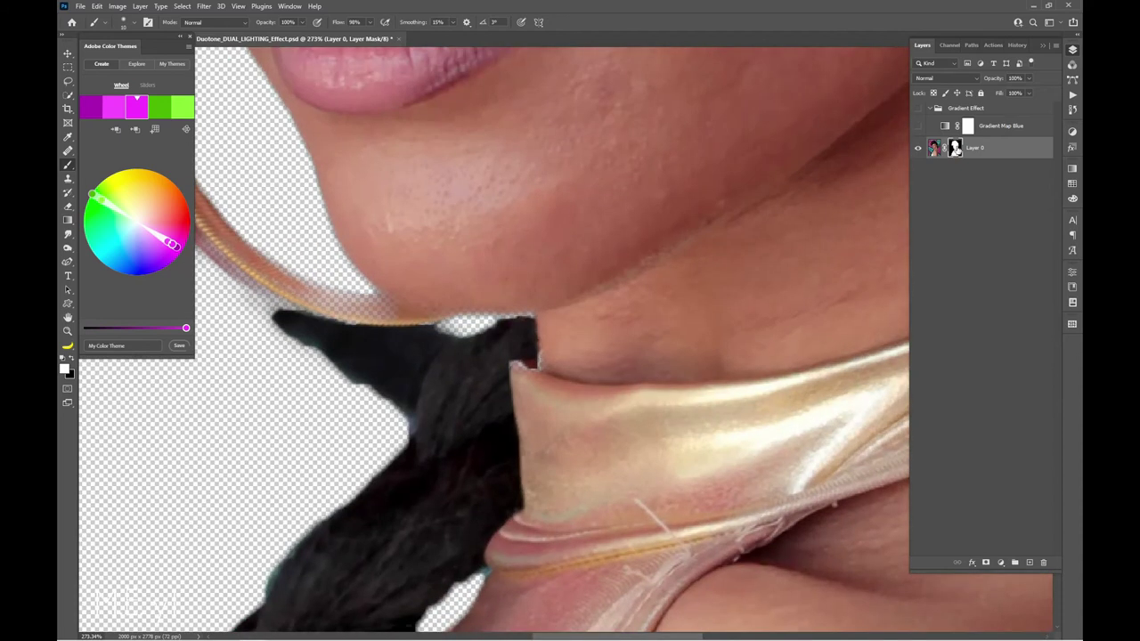
left_click(953, 149, "alt")
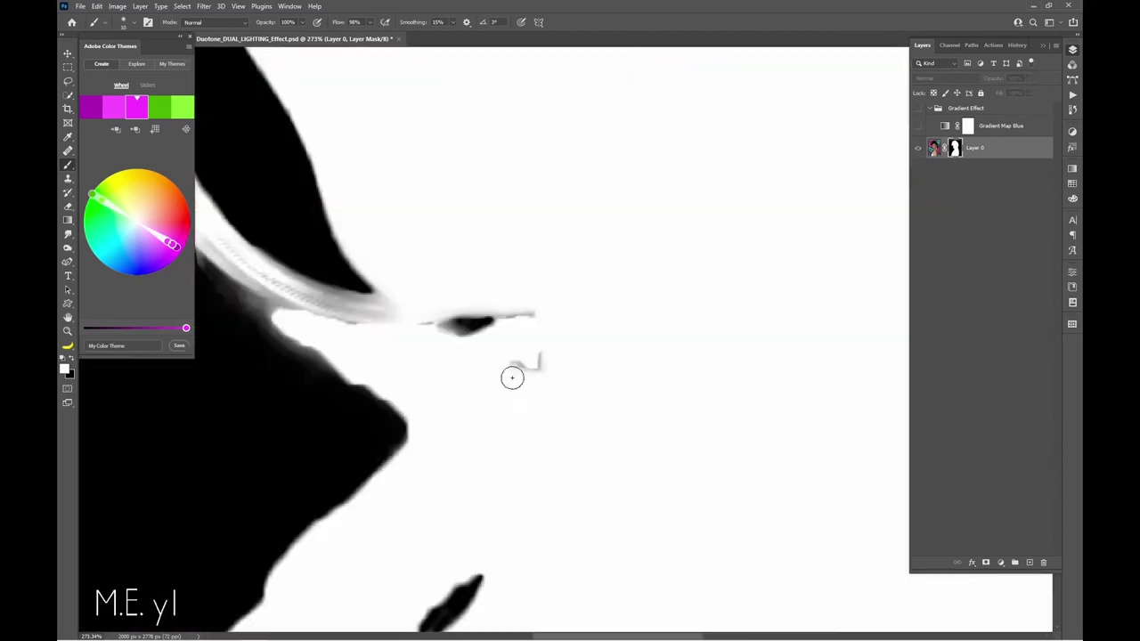
left_click(954, 151, "alt")
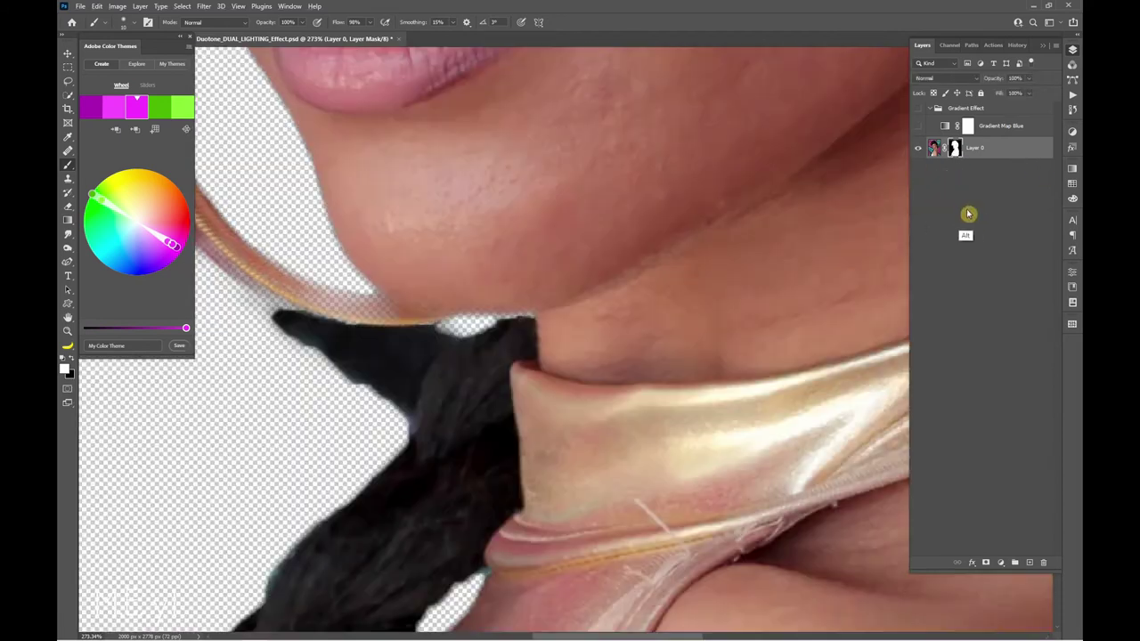
left_click(954, 150, "alt")
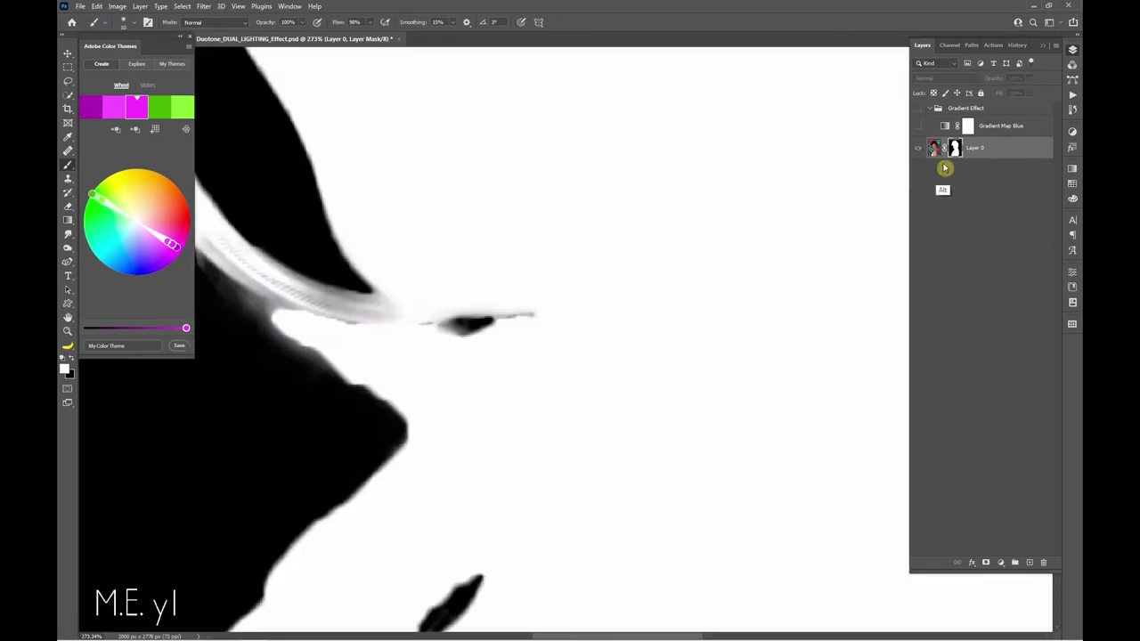
mouse_move(273, 279)
left_mouse_down()
mouse_move(354, 311)
mouse_move(287, 293)
mouse_move(305, 300)
left_mouse_up()
left_click(955, 152, "alt")
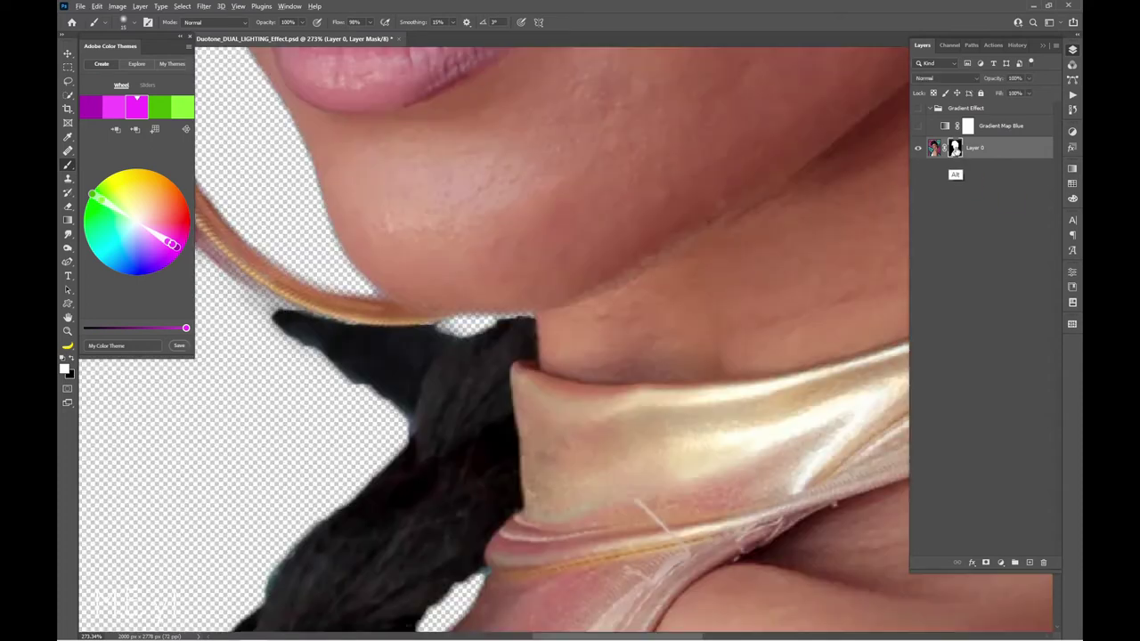
key("ctrl+0")
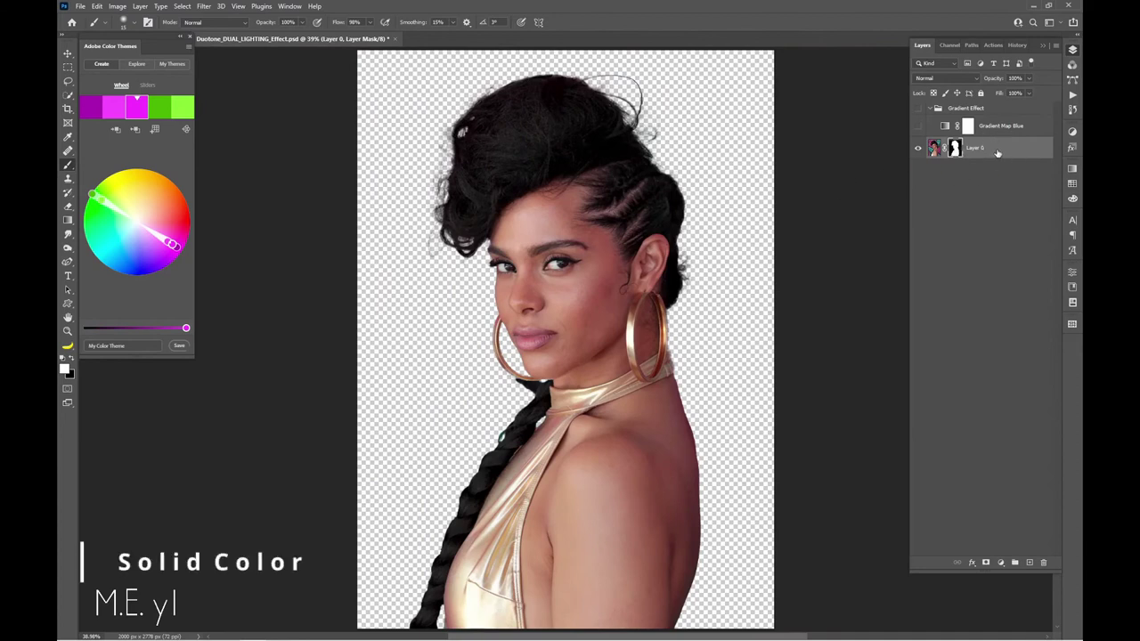
Put a white ffffff Solid Color fill under Layer 0, and move Layer 0 into the Gradient Effect group.
left_click(999, 561)
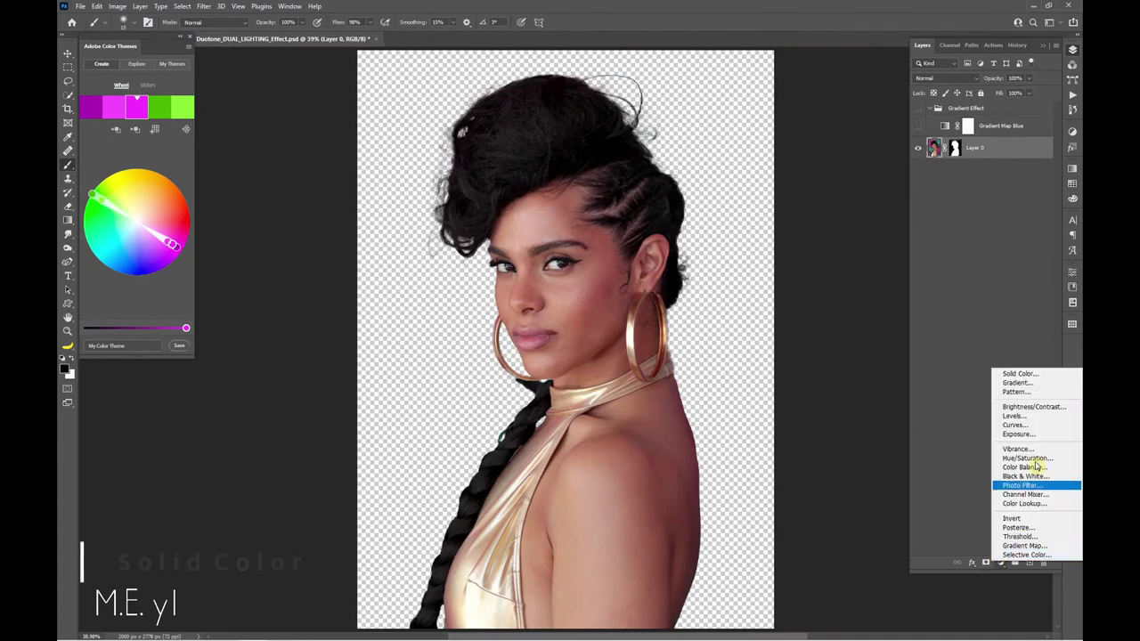
left_click(1029, 375)
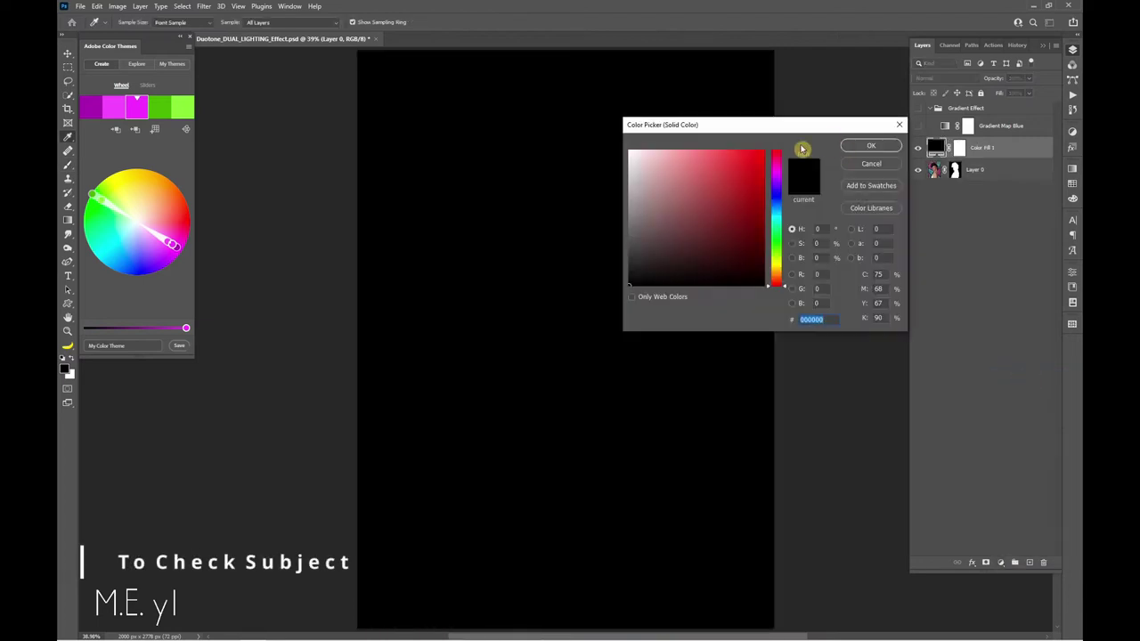
type("ffffff")
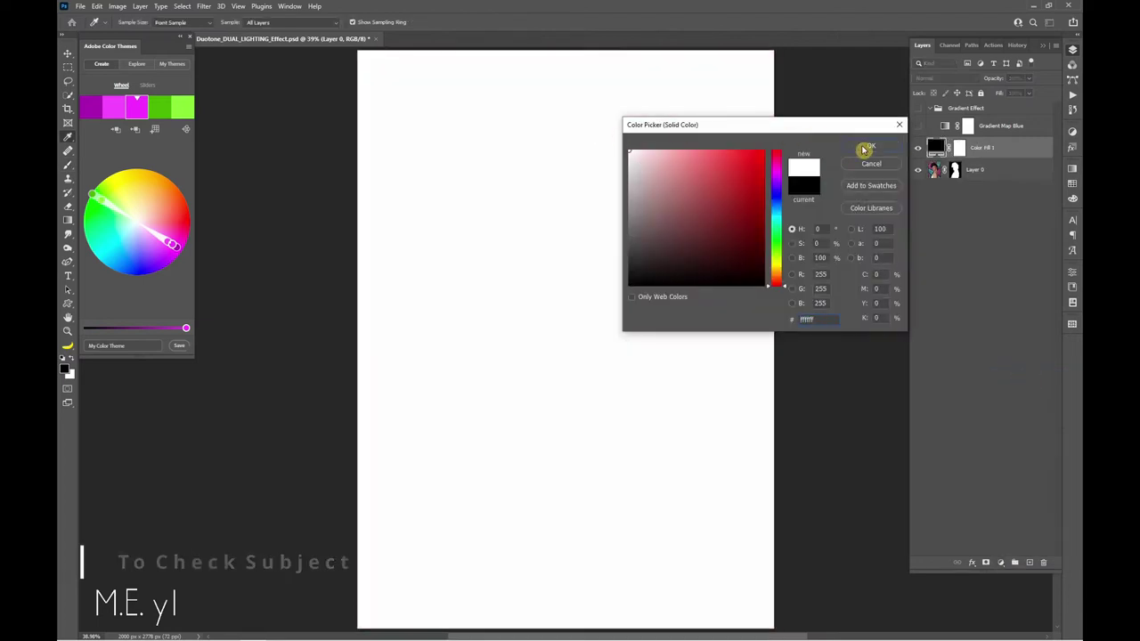
left_click(868, 146)
left_click_drag(997, 153, 986, 178)
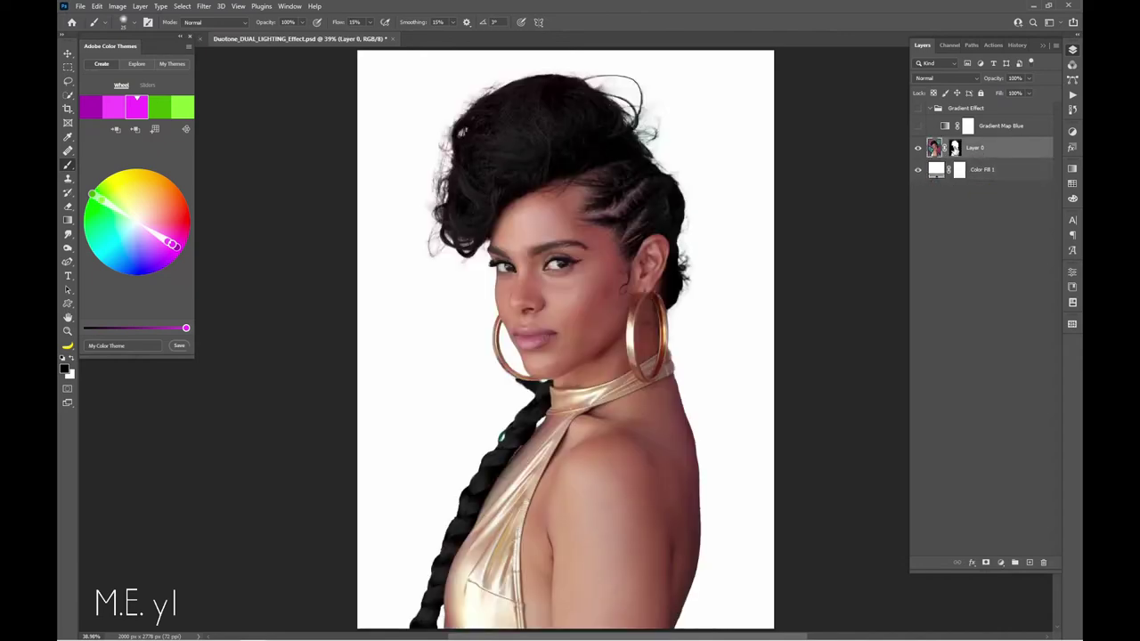
mouse_move(971, 148)
left_mouse_down()
mouse_move(964, 107)
mouse_move(987, 113)
left_mouse_up()
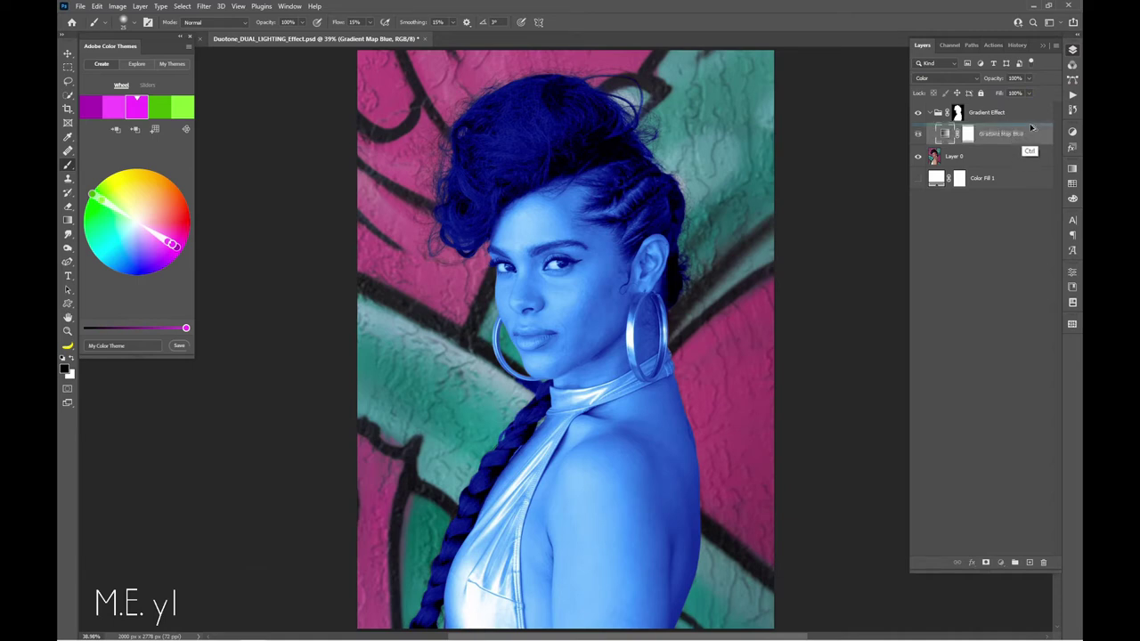
Copy Gradient Map Blue as 'Gradient Map Orange' and bring up its gradient in the Gradient Editor.
key("ctrl+j")
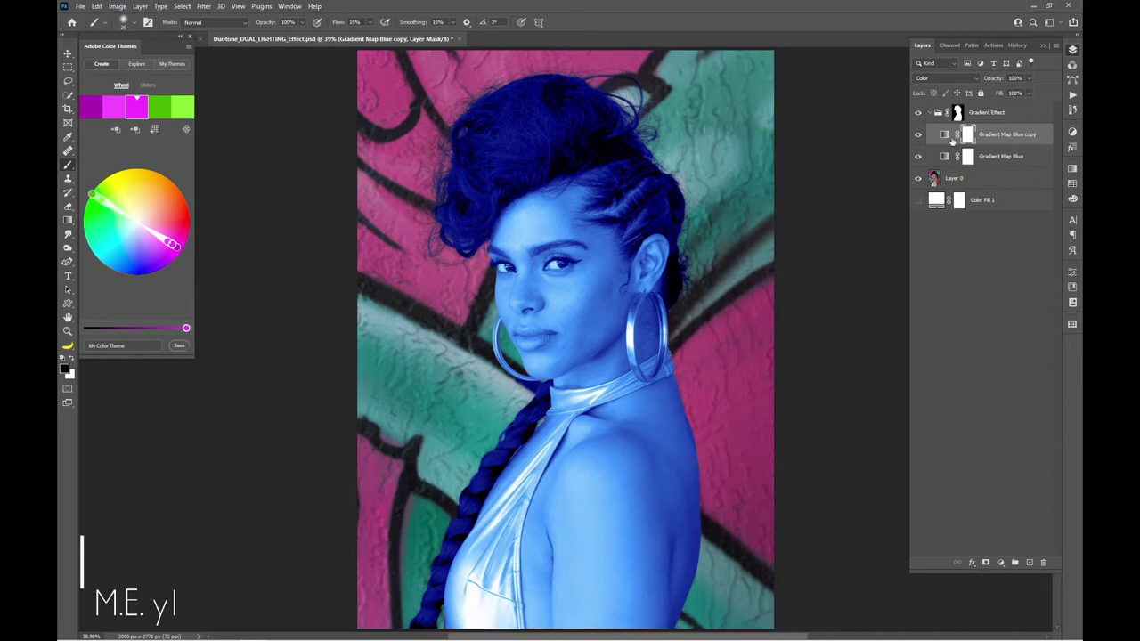
left_click(951, 134)
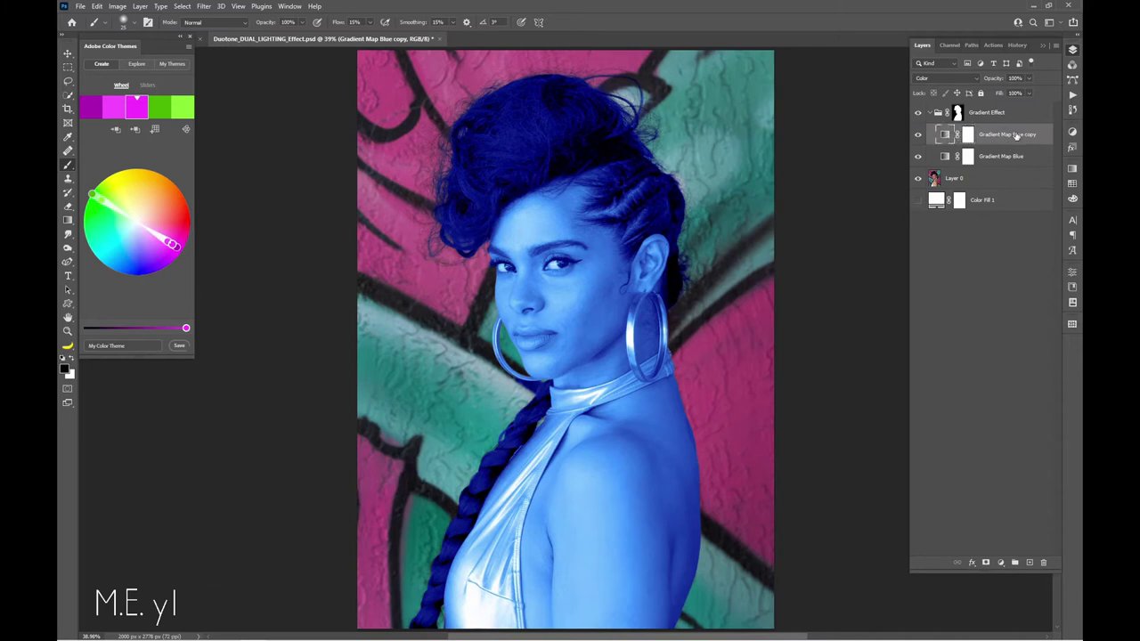
double_click(1015, 135)
key("Return")
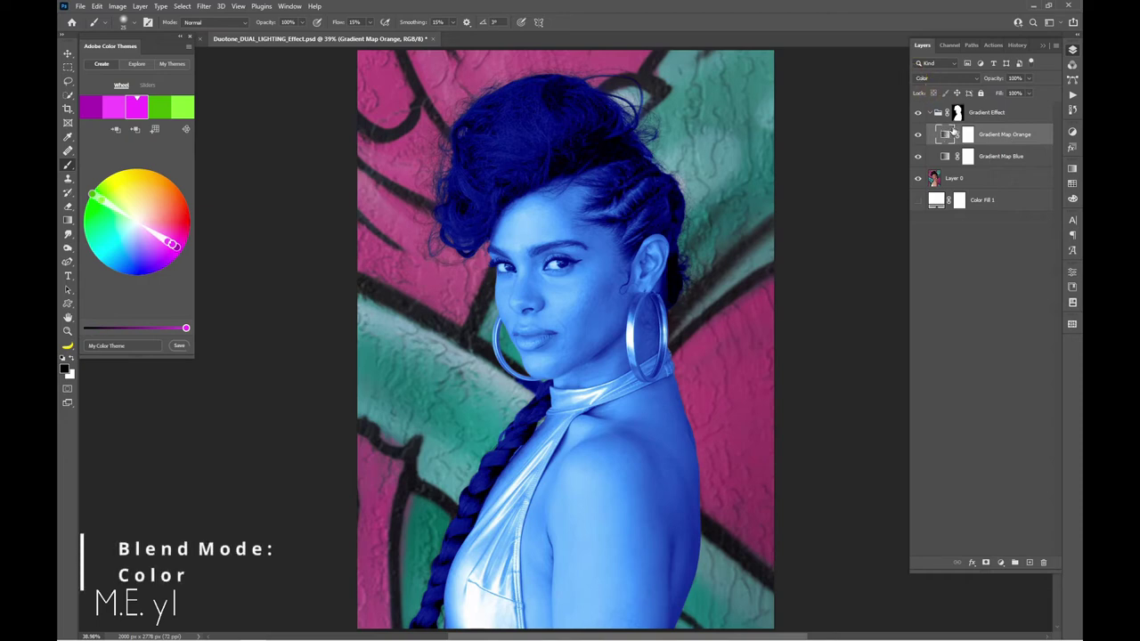
double_click(946, 136)
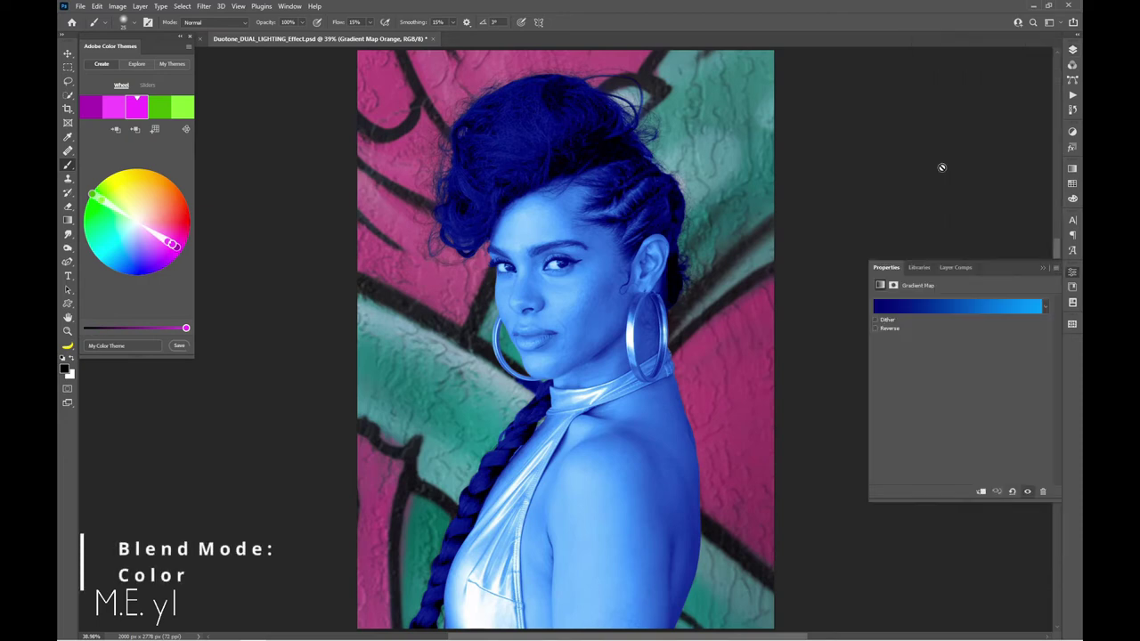
left_click(912, 306)
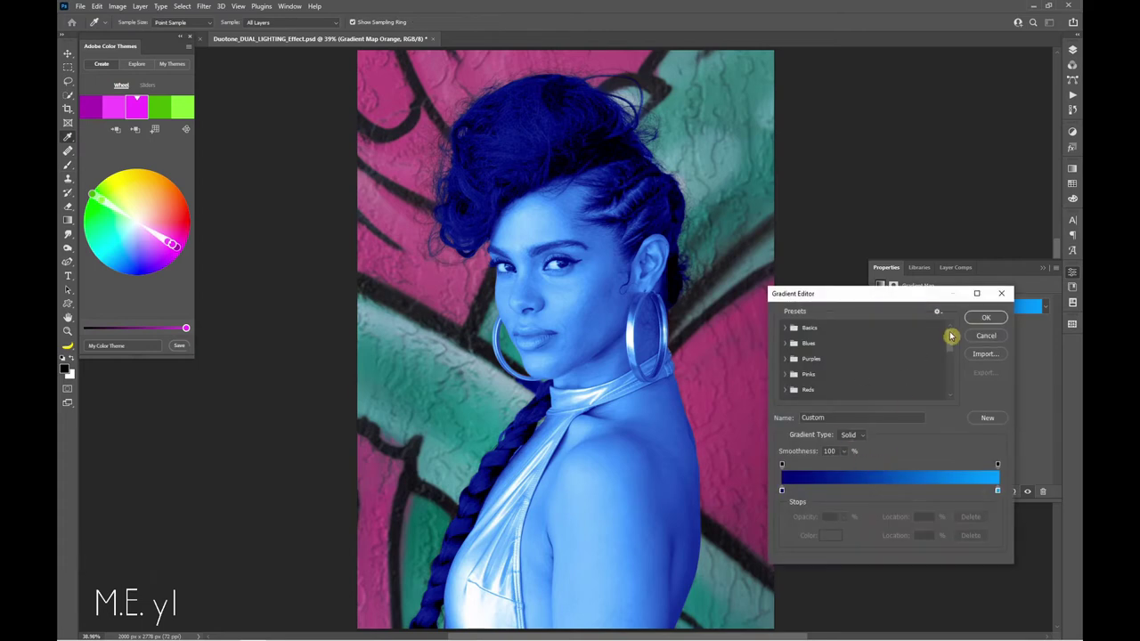
Apply the Dark-to-Light Orange preset with stops dark brown 3a0e02 and light orange ffa54d.
left_click_drag(951, 336, 949, 385)
left_click(806, 394)
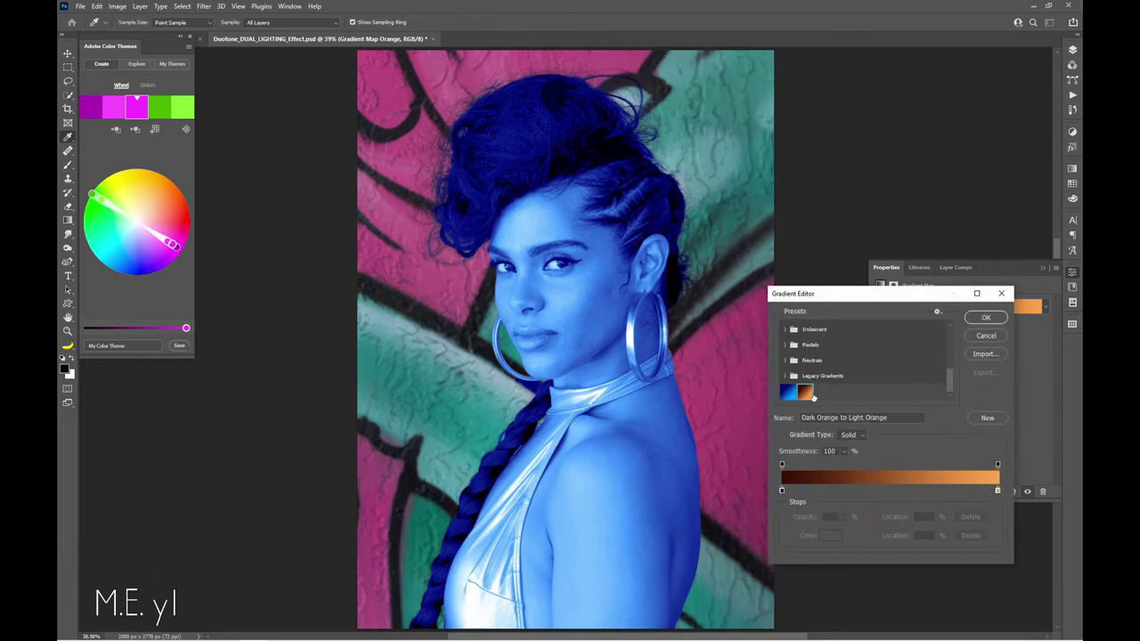
left_click(819, 518)
left_click(782, 491)
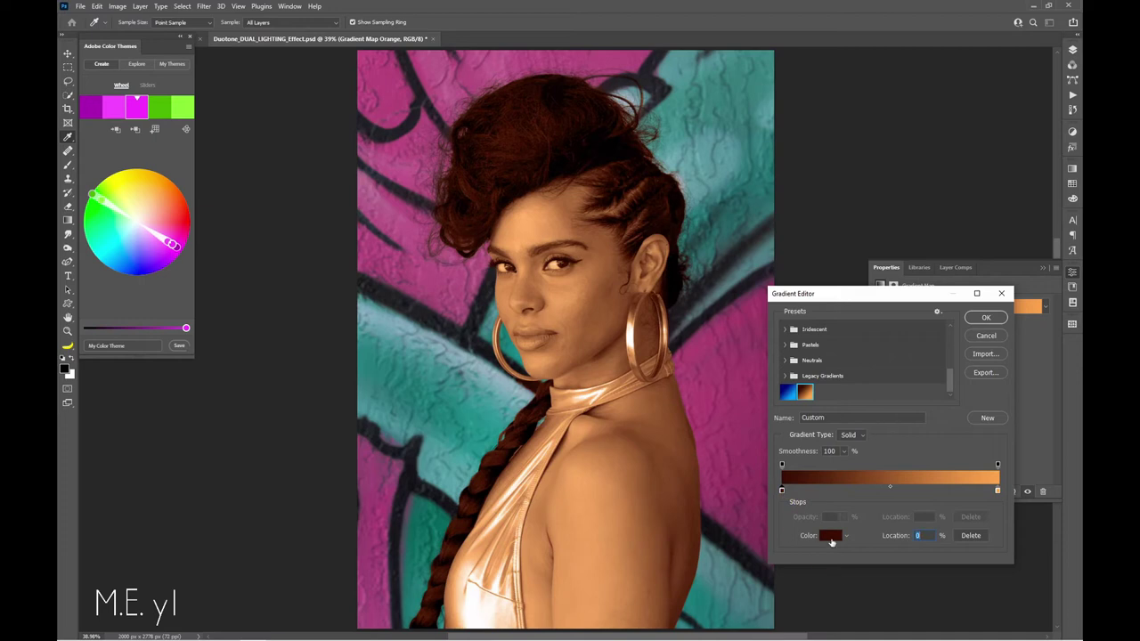
left_click(831, 536)
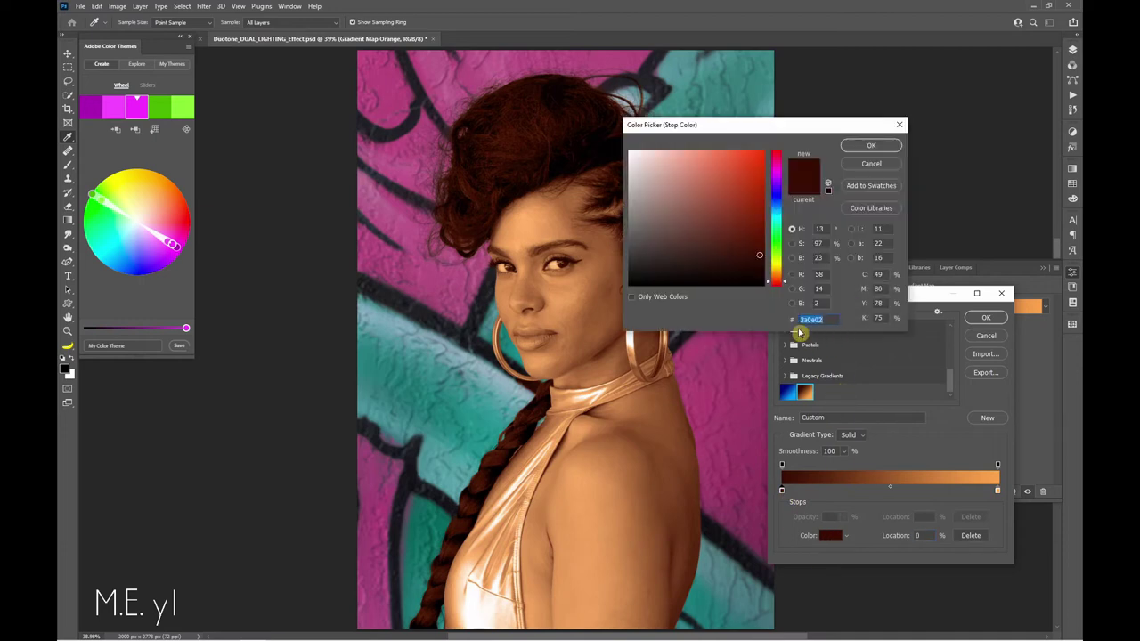
left_click(870, 149)
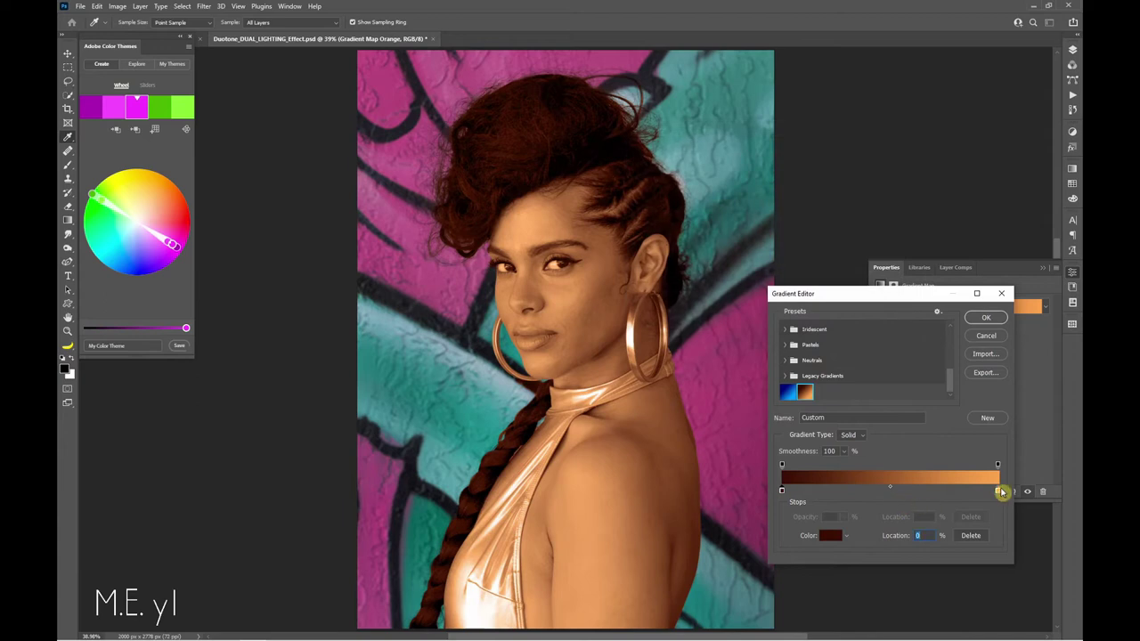
left_click(998, 492)
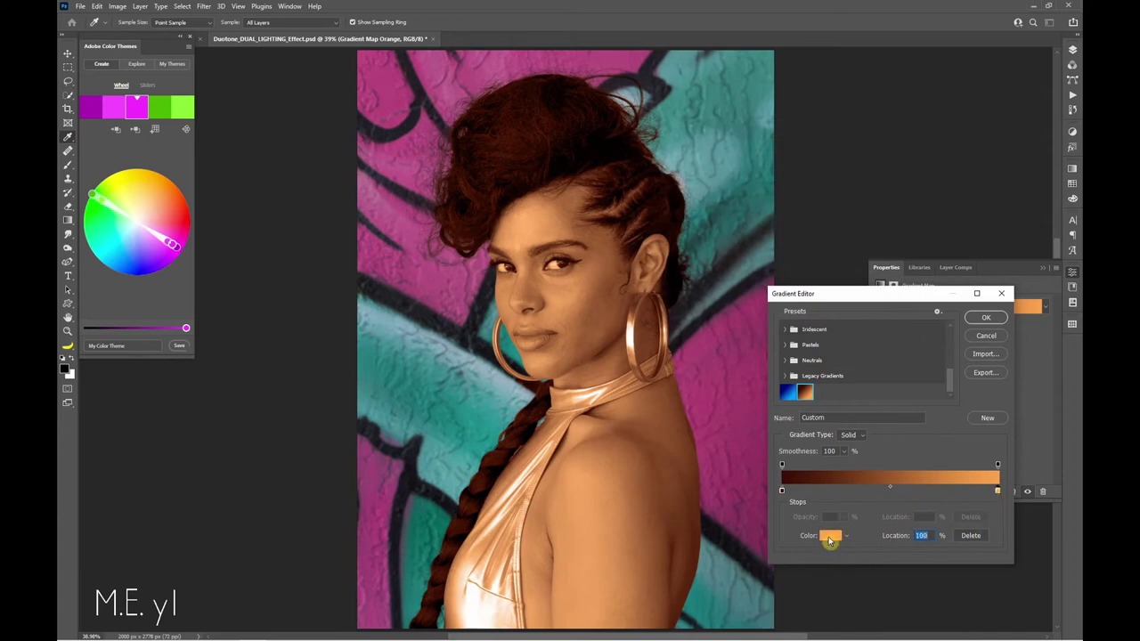
left_click(829, 535)
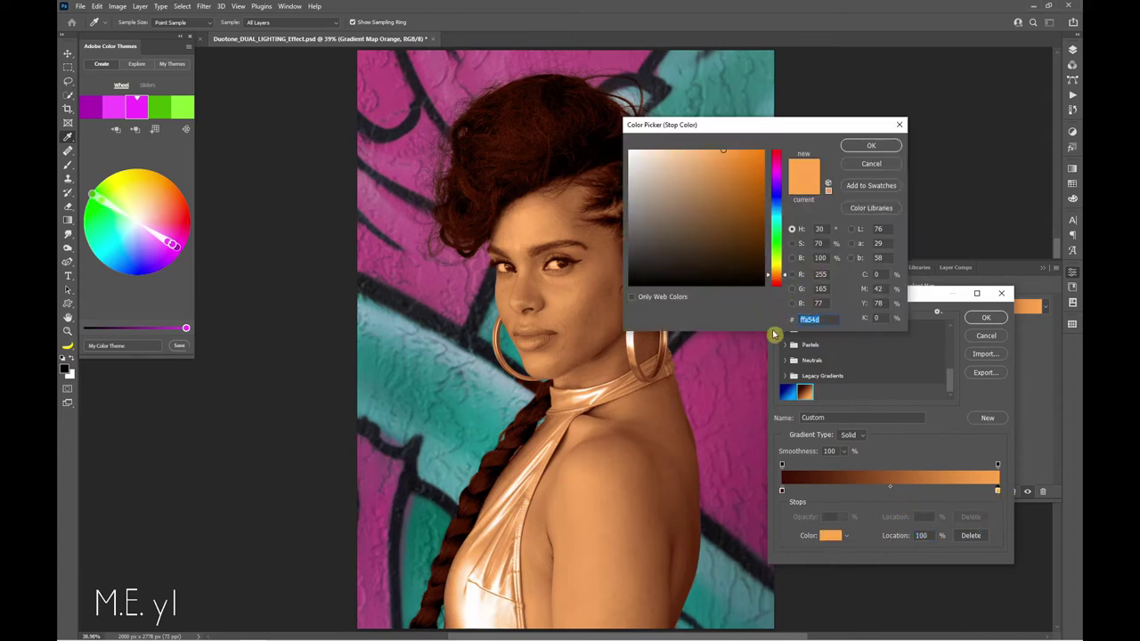
left_click(884, 147)
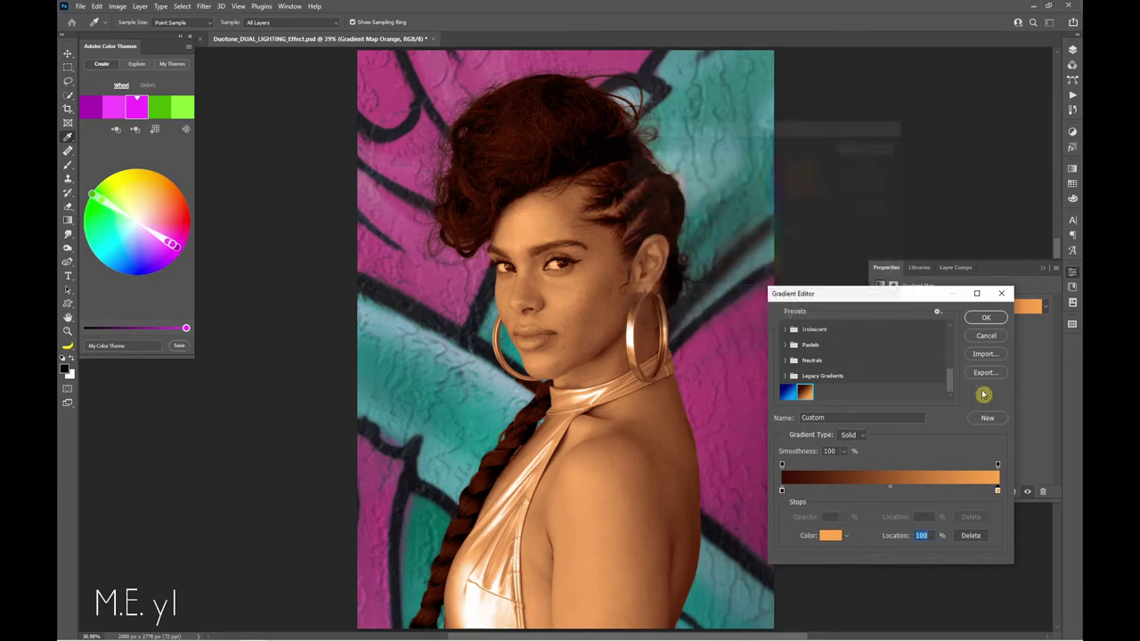
left_click(987, 319)
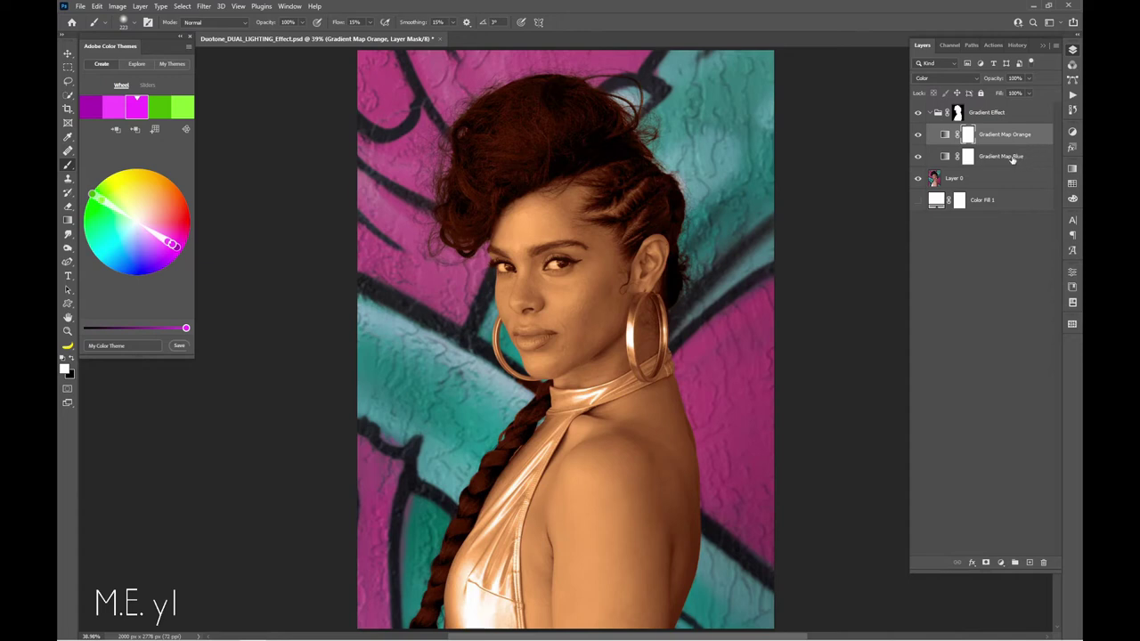
Invert the Gradient Map Orange mask and paint orange back onto the forehead, face and arm.
key("ctrl+i")
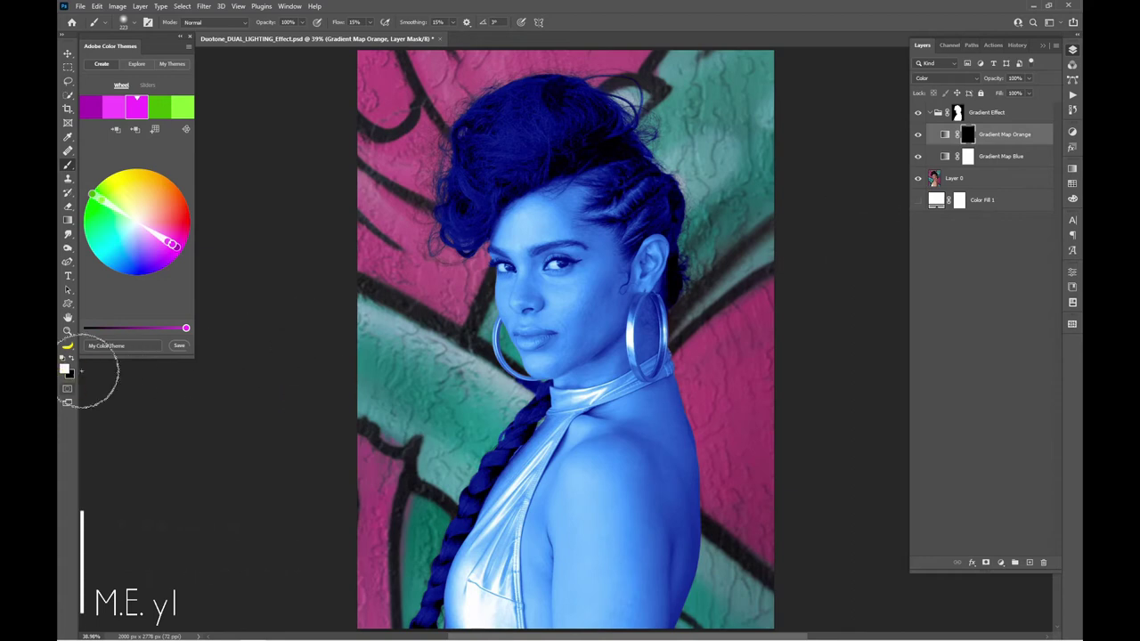
left_click_drag(329, 23, 374, 18)
left_click_drag(532, 233, 544, 256)
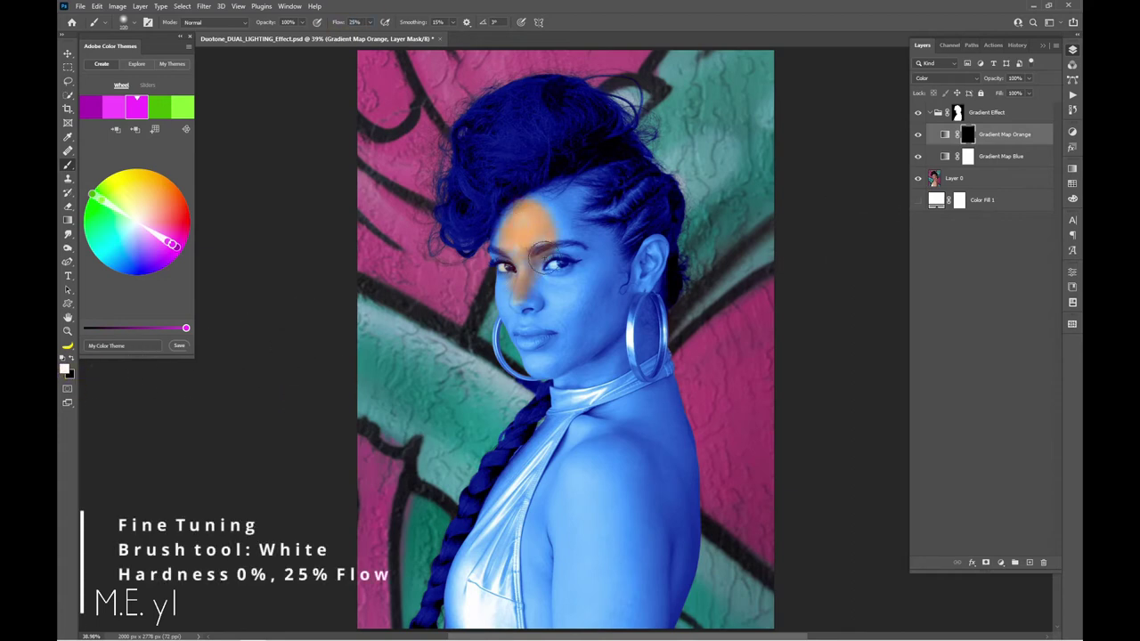
left_click_drag(561, 361, 533, 345)
left_click_drag(505, 267, 520, 308)
left_click_drag(500, 254, 540, 203)
left_click_drag(563, 301, 553, 377)
mouse_move(575, 442)
left_mouse_down()
mouse_move(585, 526)
mouse_move(600, 521)
mouse_move(576, 389)
mouse_move(593, 427)
left_mouse_up()
Blend the orange into the neck below the chin and touch up the mask.
scroll(600, 522, "down", 2)
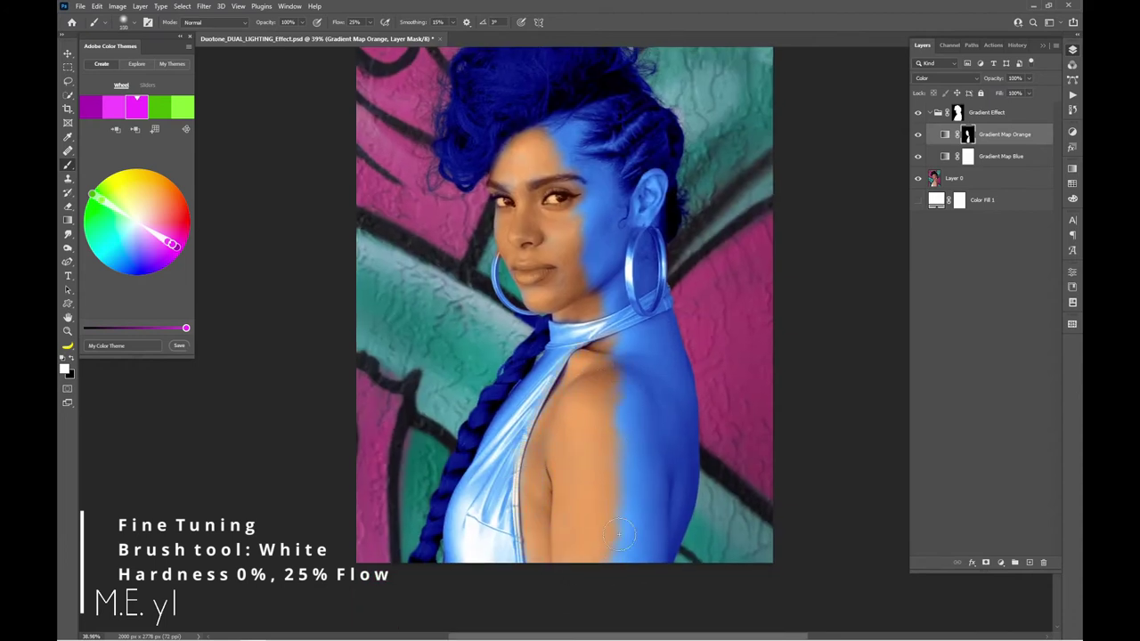
left_click_drag(583, 310, 592, 277)
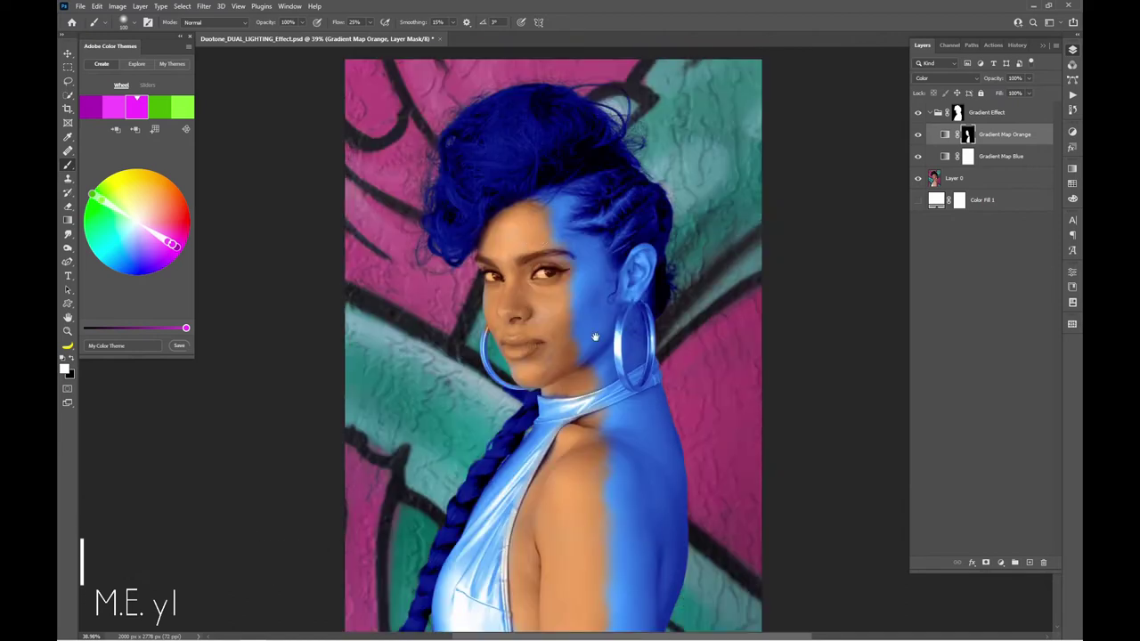
scroll(545, 236, "up", 2)
scroll(560, 398, "up", 3, "alt")
scroll(614, 405, "up", 2, "alt")
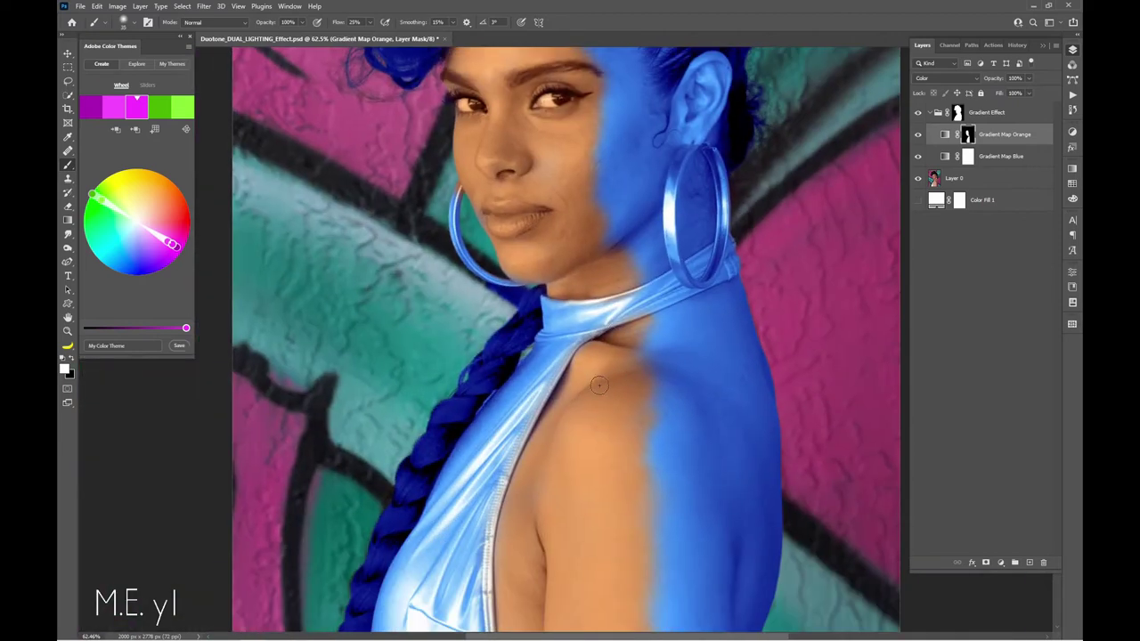
scroll(546, 500, "down", 3)
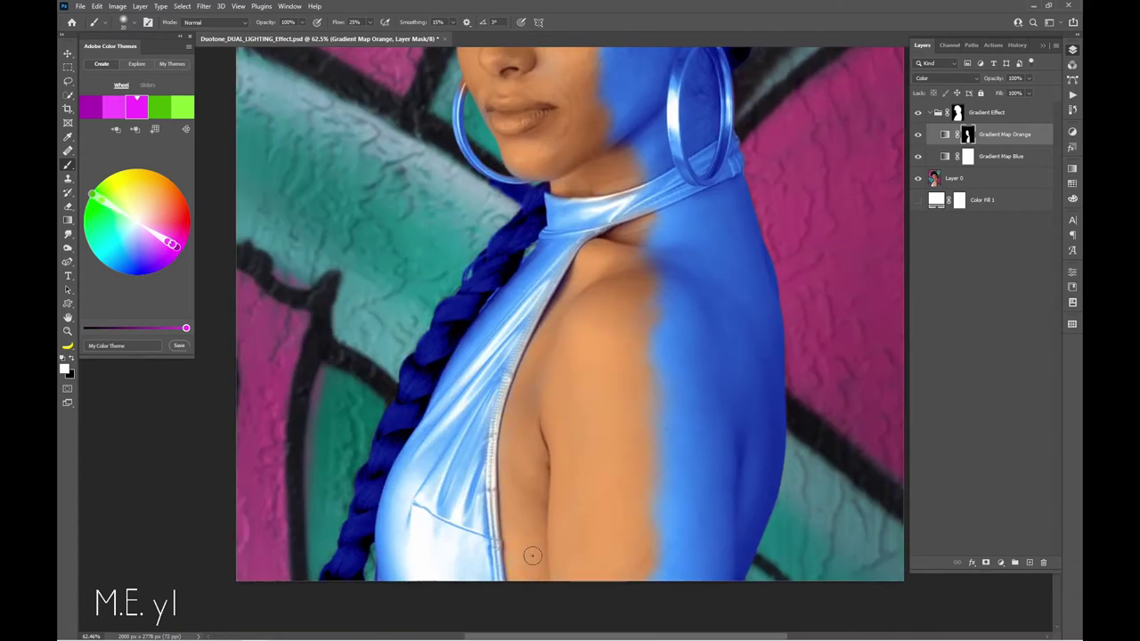
scroll(630, 389, "up", 4)
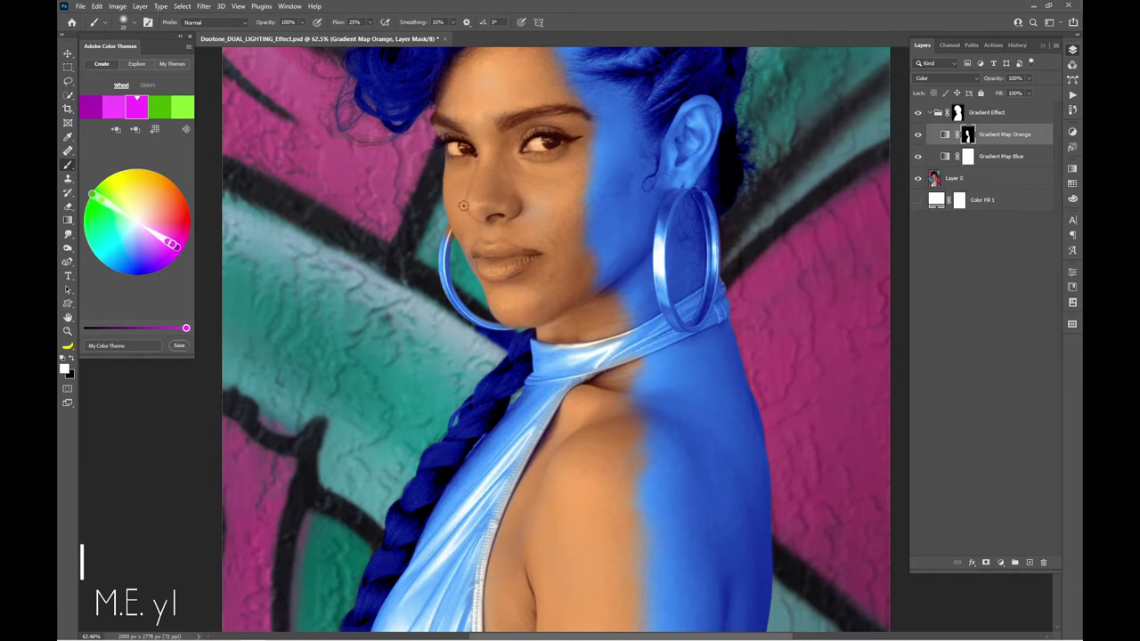
key("x")
scroll(446, 233, "up", 3, "alt")
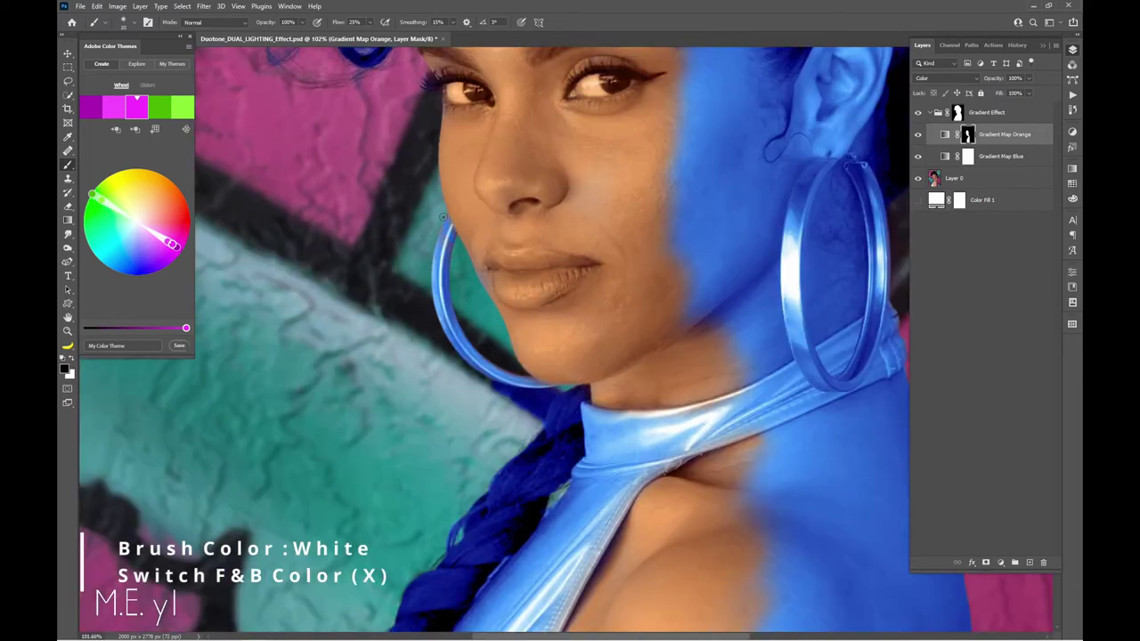
key("ctrl+0")
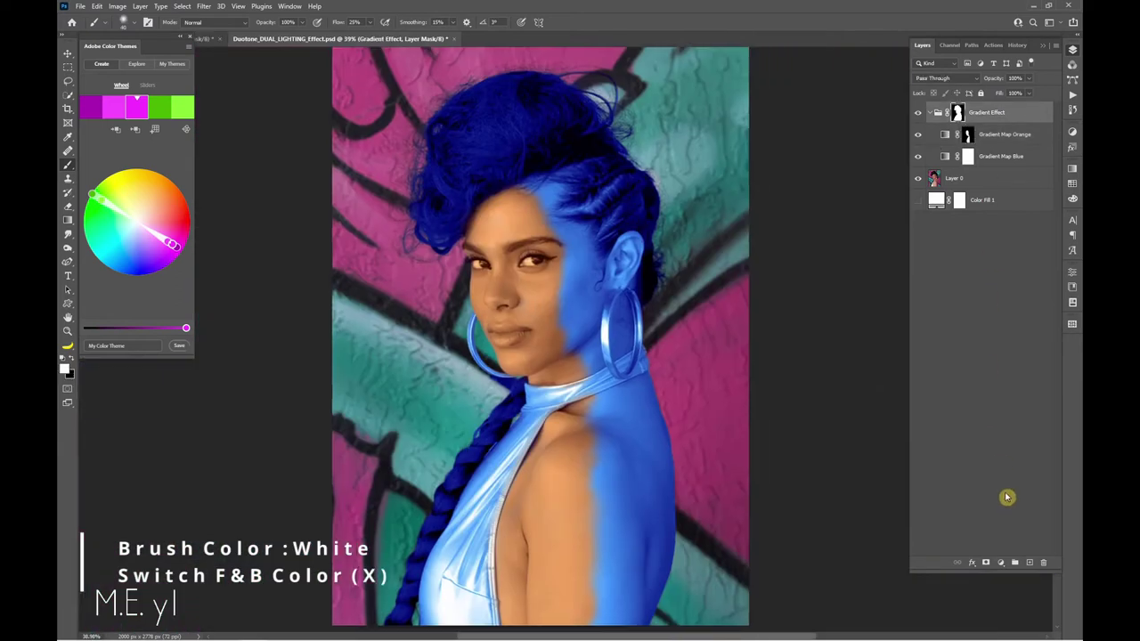
Add a Curves adjustment with an S-curve that darkens shadows and brightens highlights.
left_click(1000, 566)
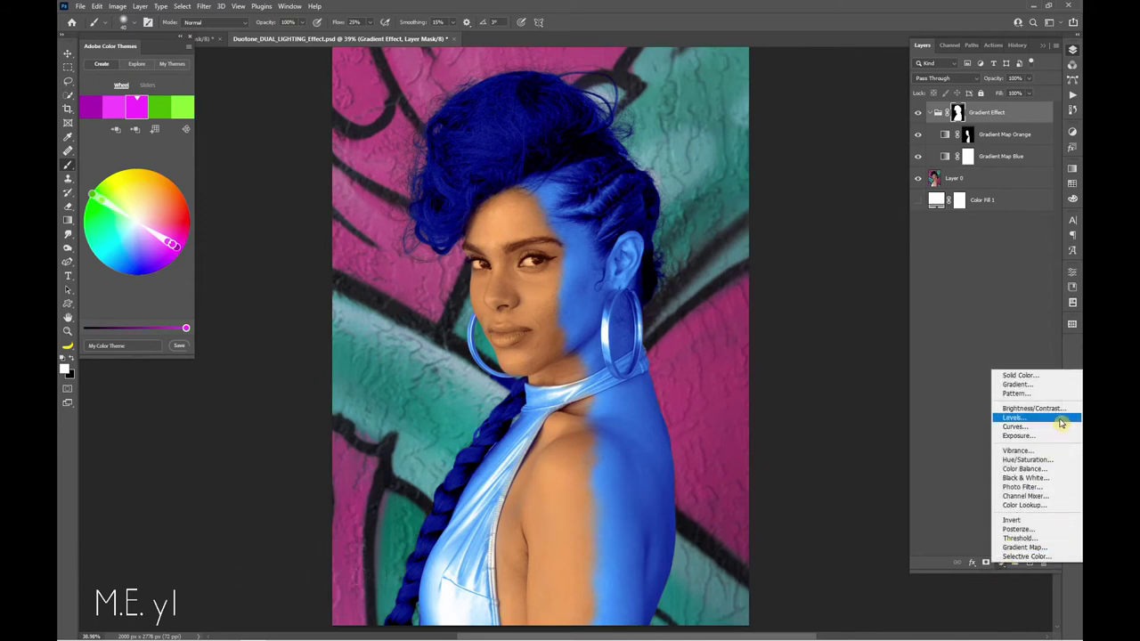
left_click(1047, 432)
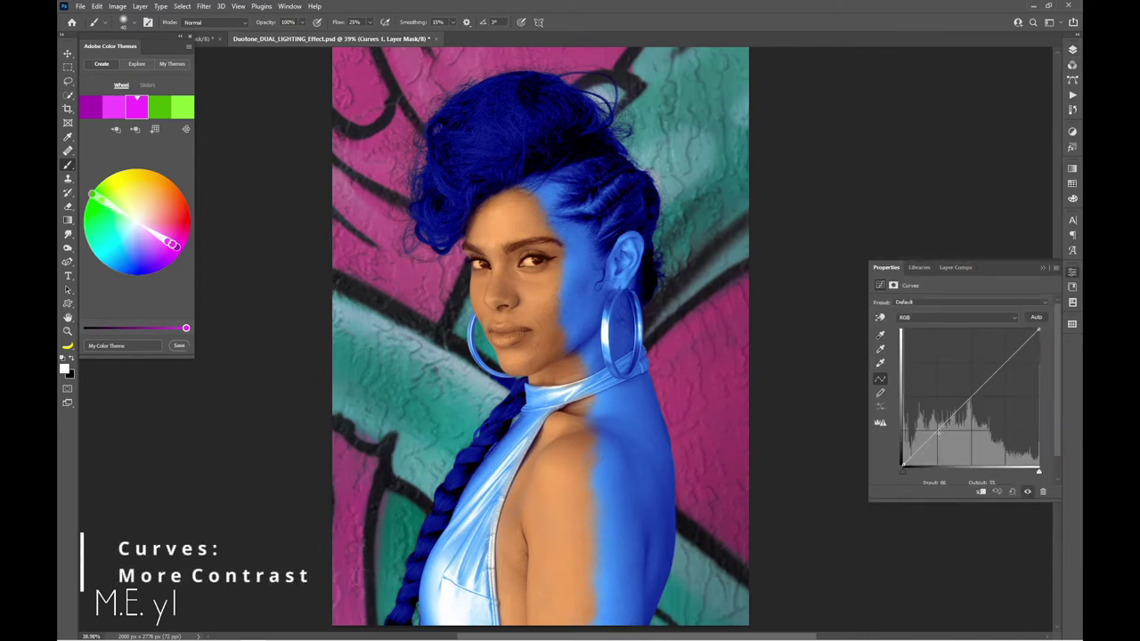
left_click(971, 395)
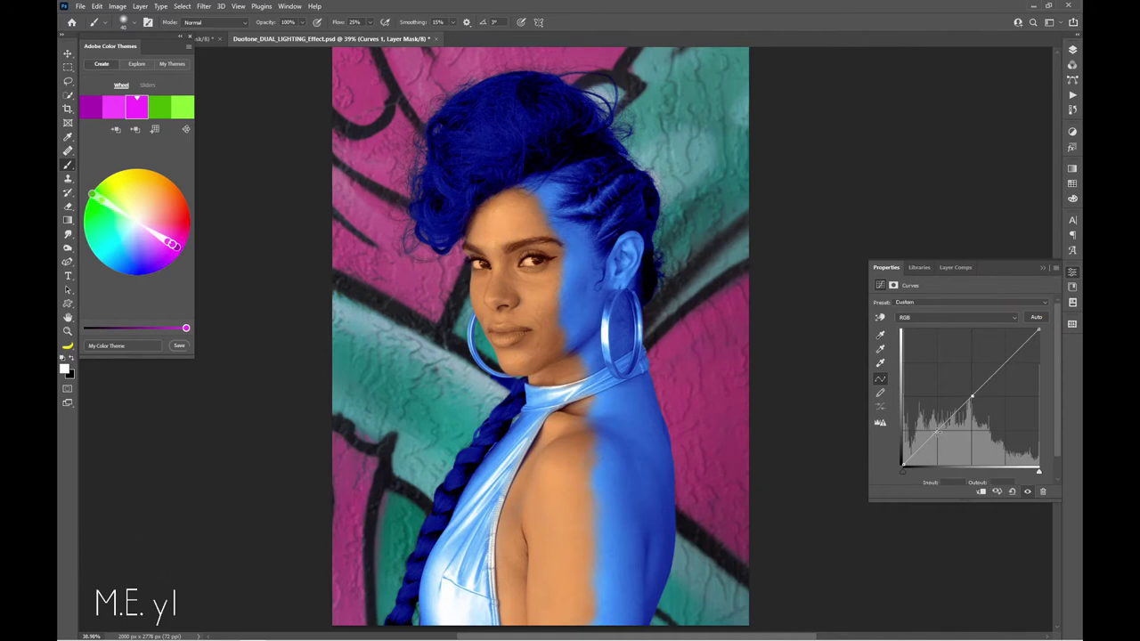
left_click_drag(935, 432, 943, 439)
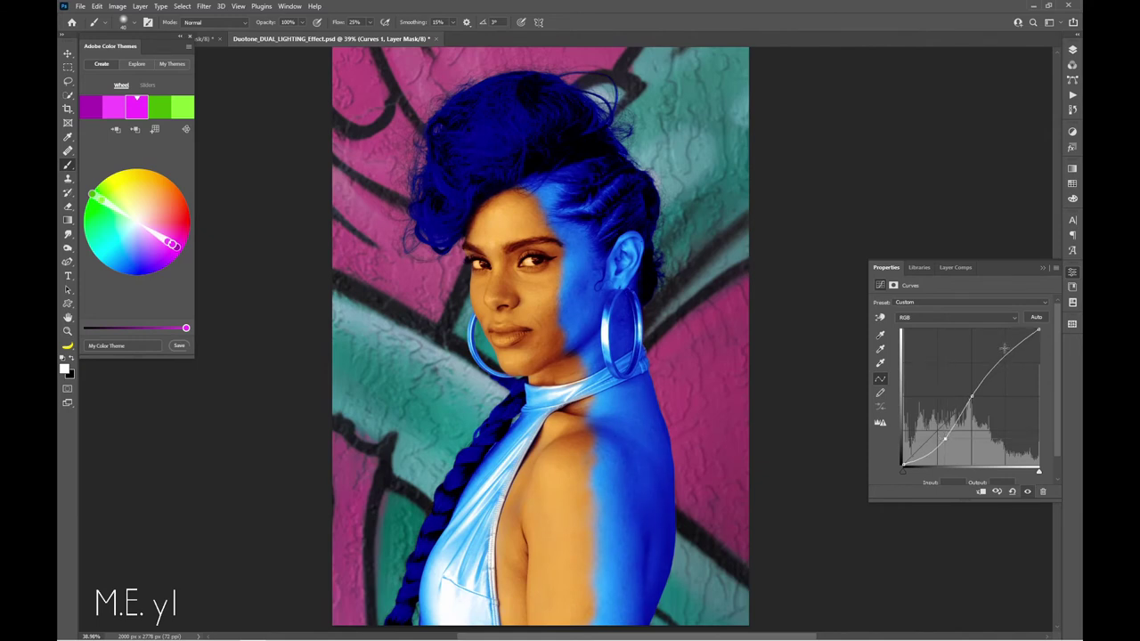
left_click_drag(1004, 348, 1002, 345)
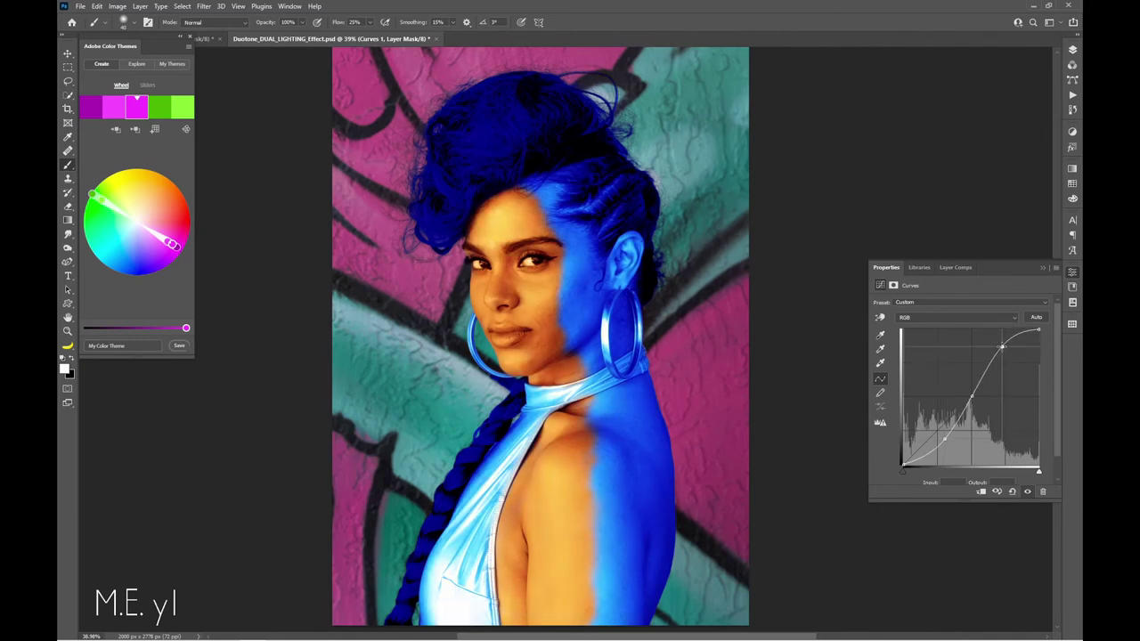
left_click_drag(1001, 346, 1001, 348)
Move Curves 1 above the Gradient Effect group.
left_click(1074, 52)
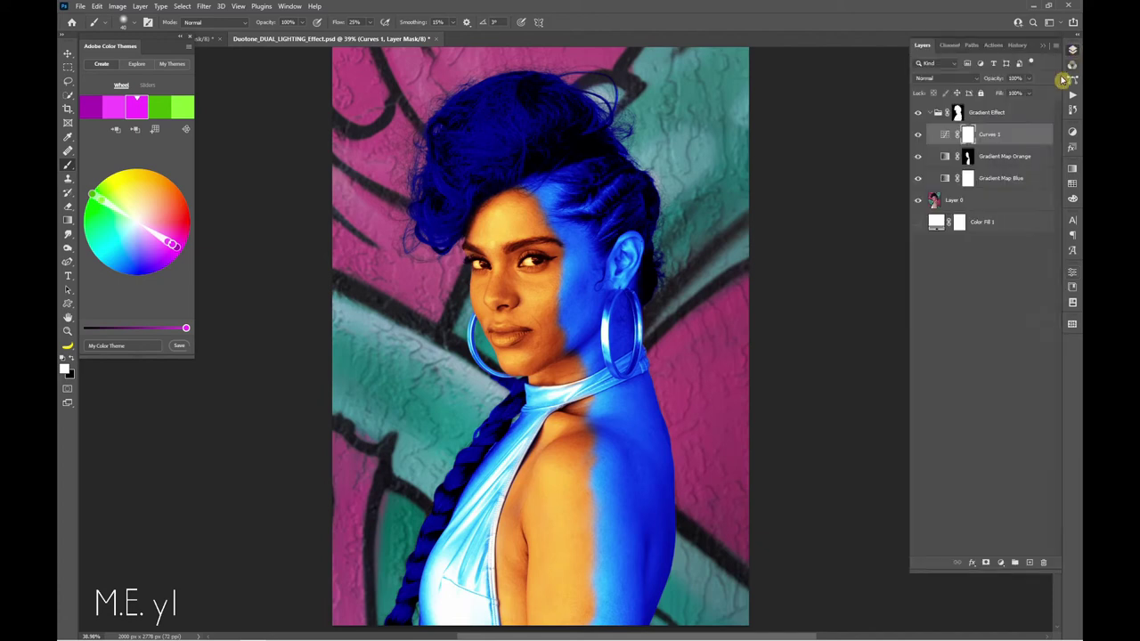
left_click_drag(1002, 133, 1004, 108)
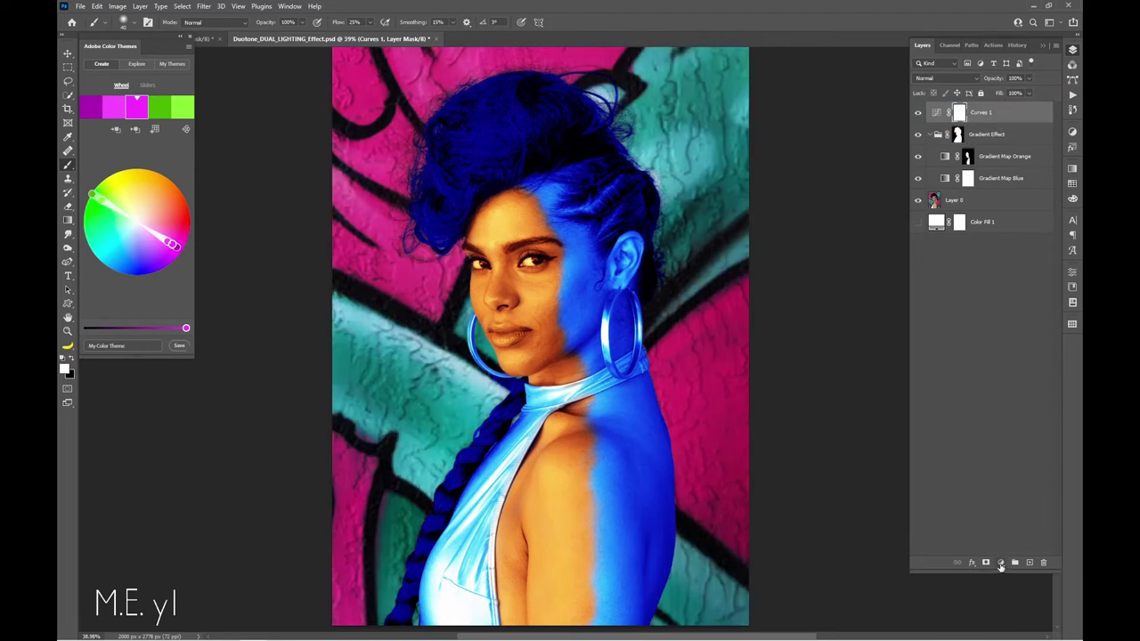
left_click(1001, 564)
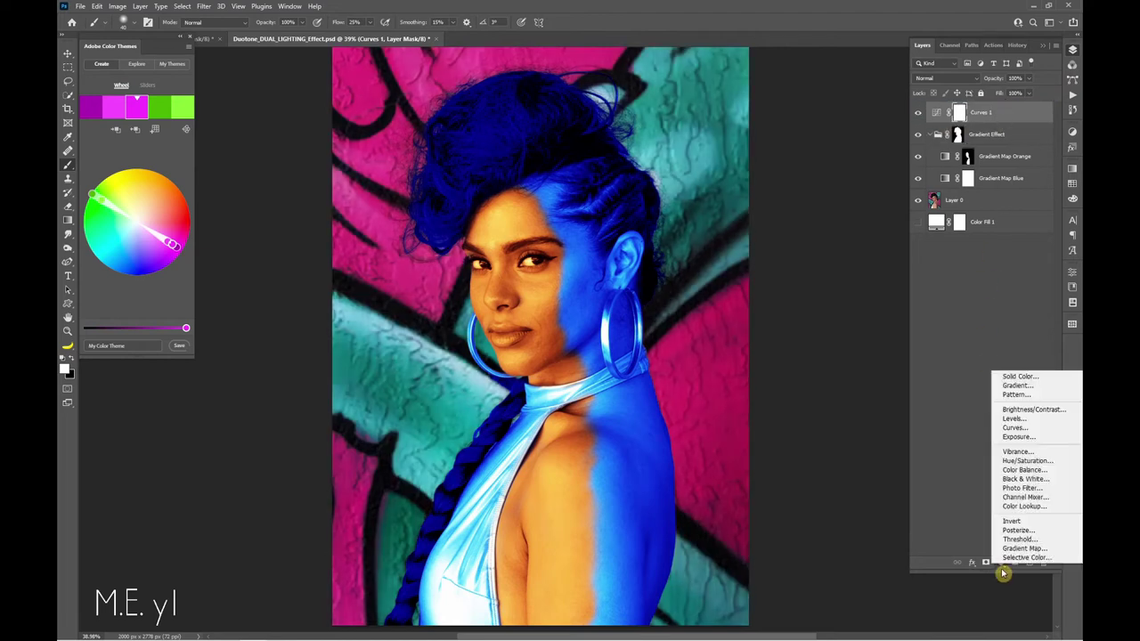
Add a Levels 1 layer that darkens the midtones, and copy the Gradient Effect subject mask onto it and Curves 1.
left_click(1023, 420)
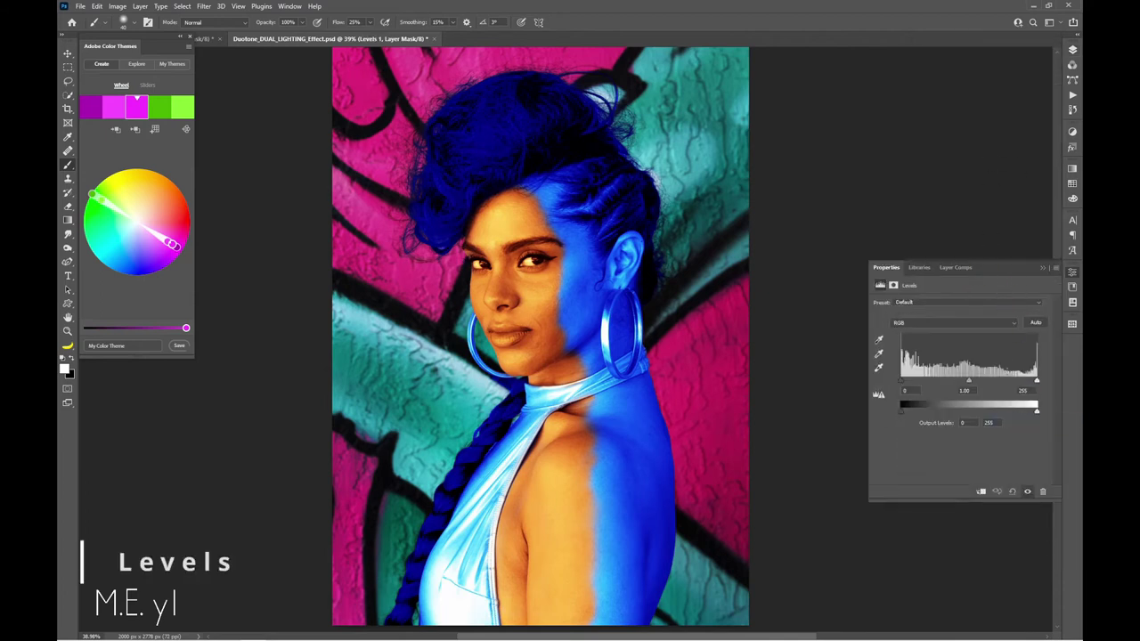
left_click(968, 384)
left_click_drag(970, 386, 991, 383)
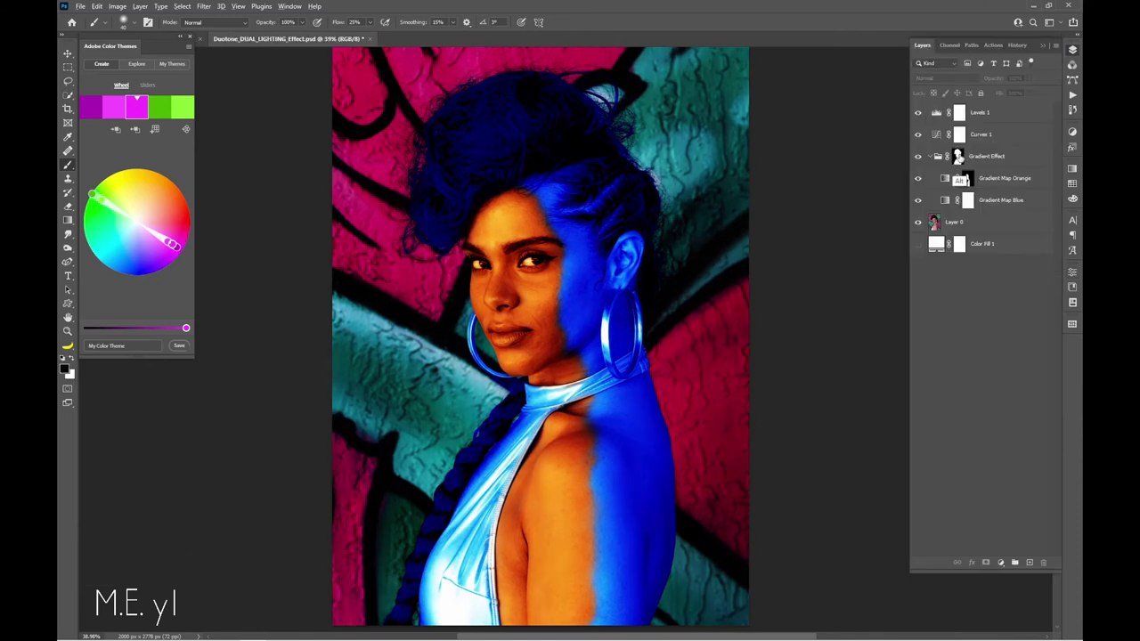
mouse_move(959, 149)
left_mouse_down()
mouse_move(960, 135)
mouse_move(961, 176)
mouse_move(958, 136)
left_mouse_up()
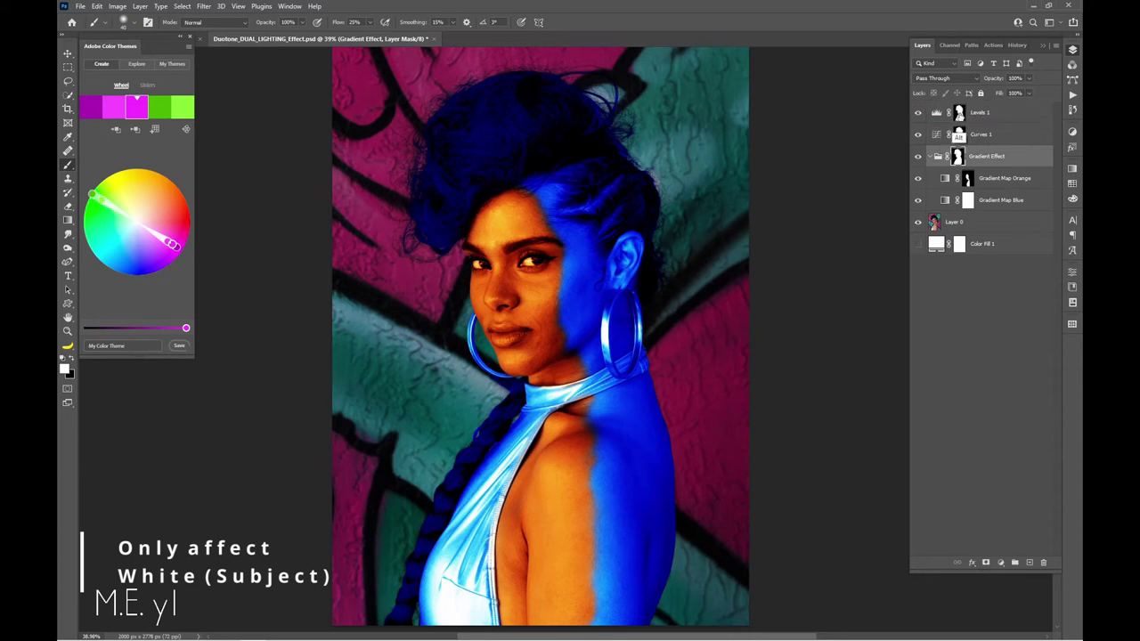
With a larger soft brush at 4% flow, soften the orange-blue edge on the Gradient Map Orange mask.
left_click(967, 179)
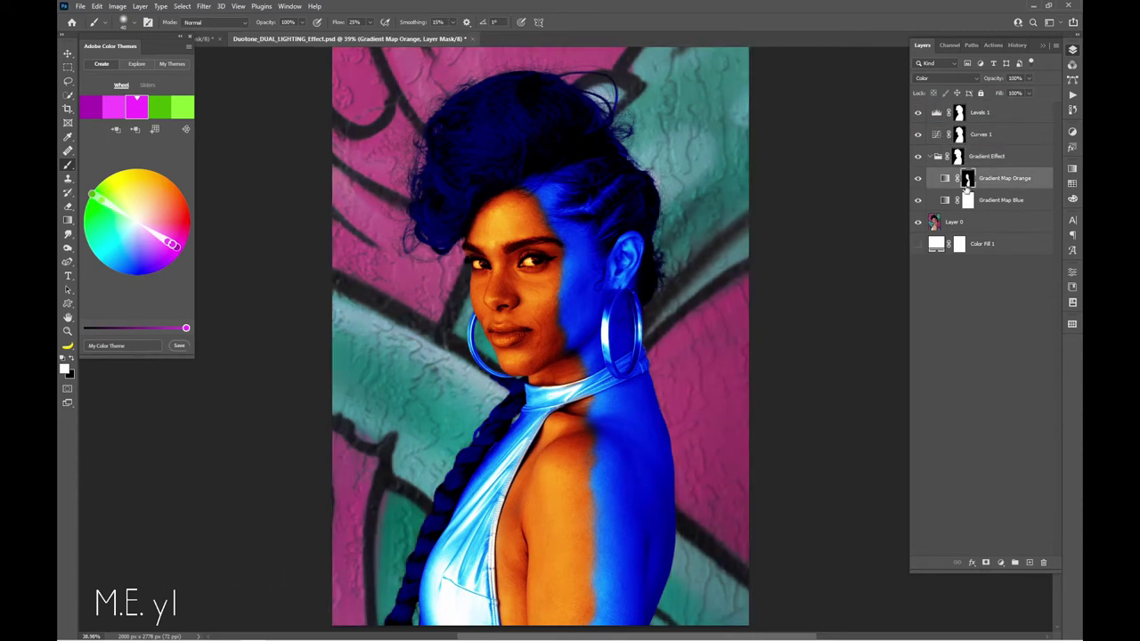
key("bracketright")
key("bracketright")
key("bracketright")
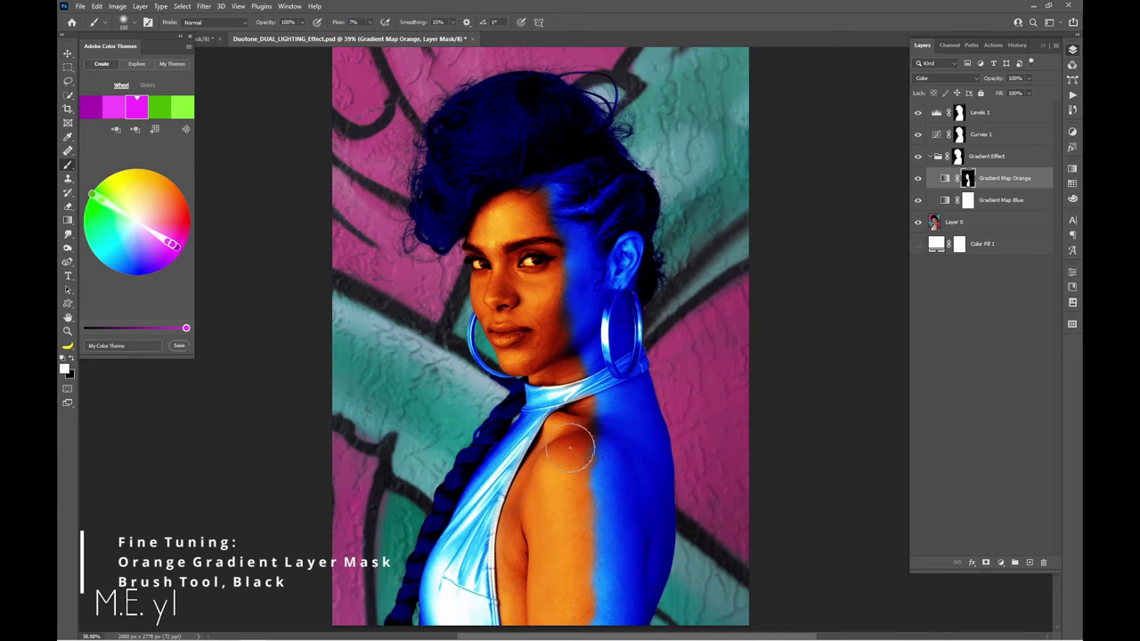
key("x")
key("shift+0")
key("shift+4")
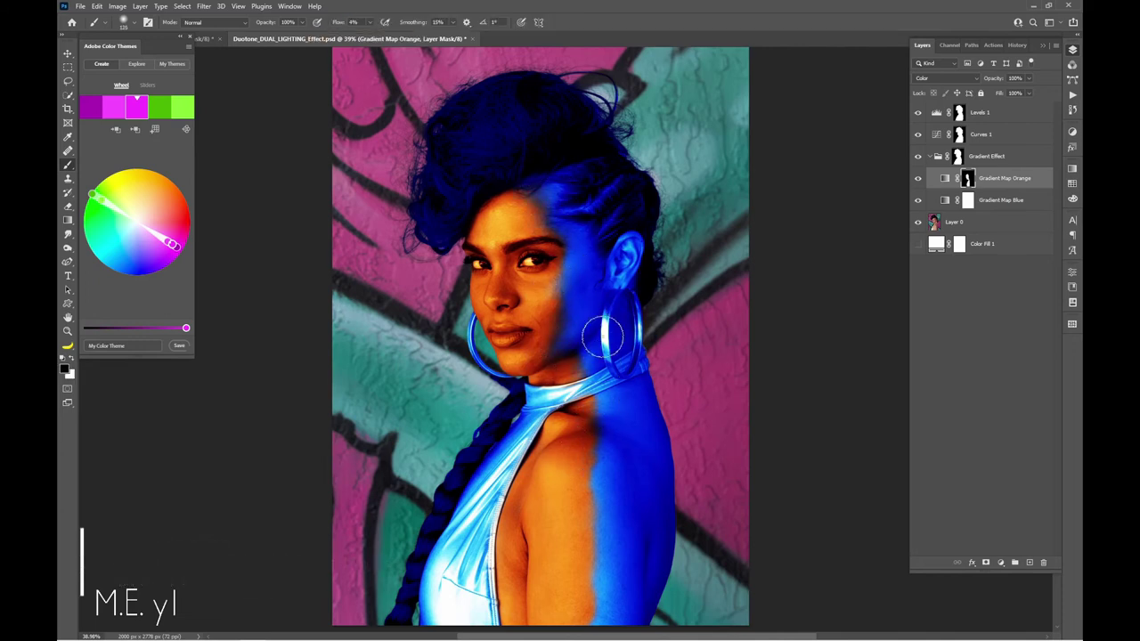
key("x")
left_click_drag(588, 405, 550, 211)
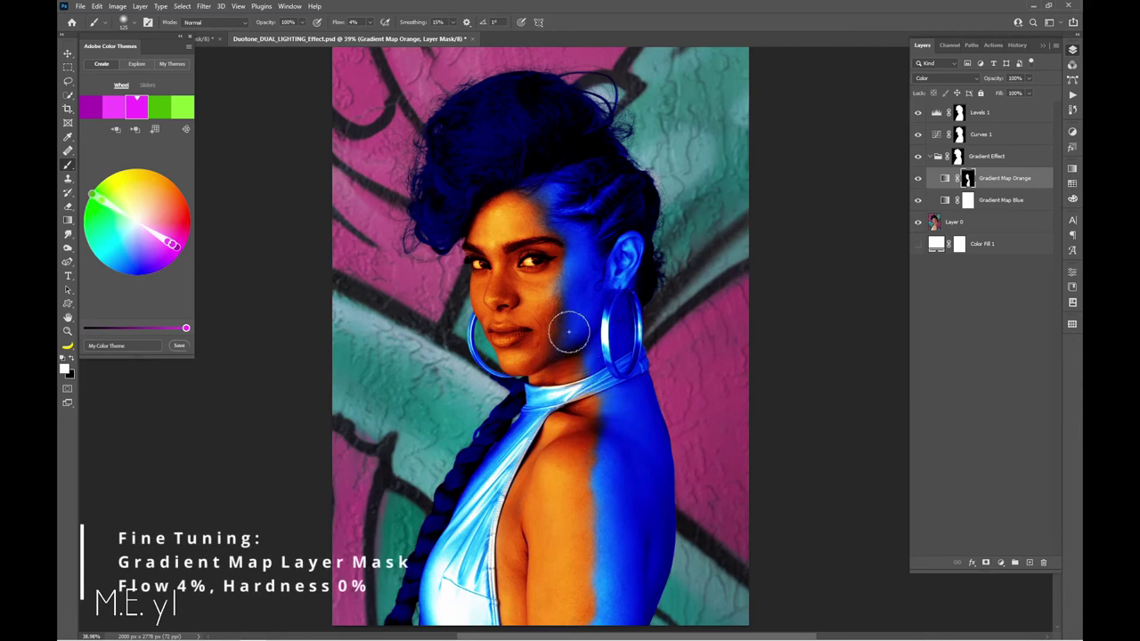
scroll(605, 503, "down", 2)
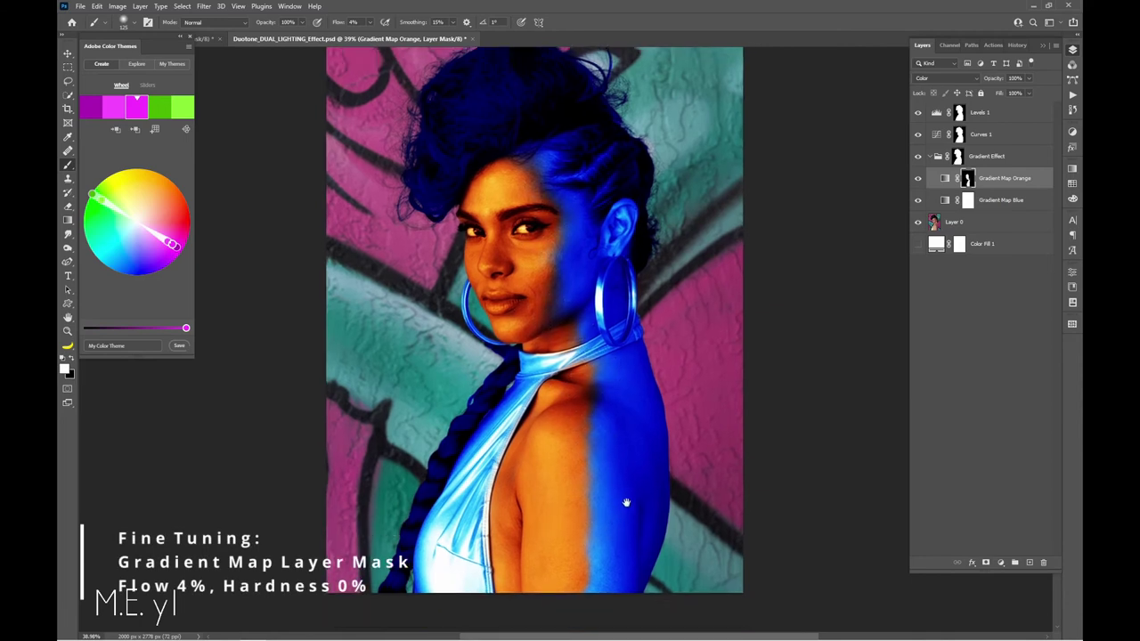
key("x")
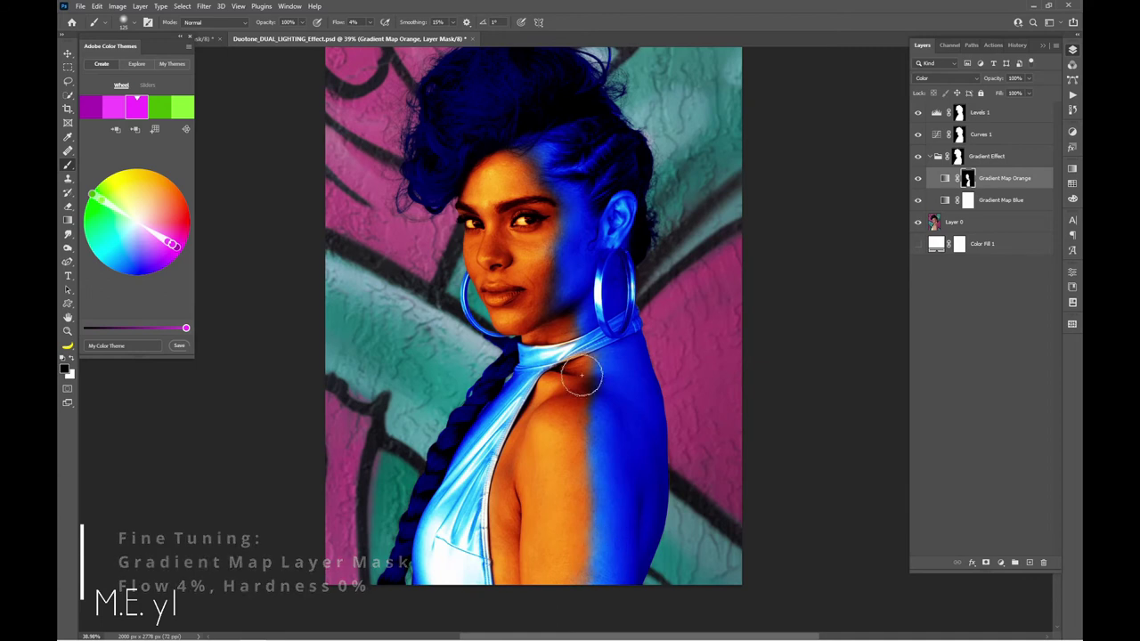
key("x")
key("x")
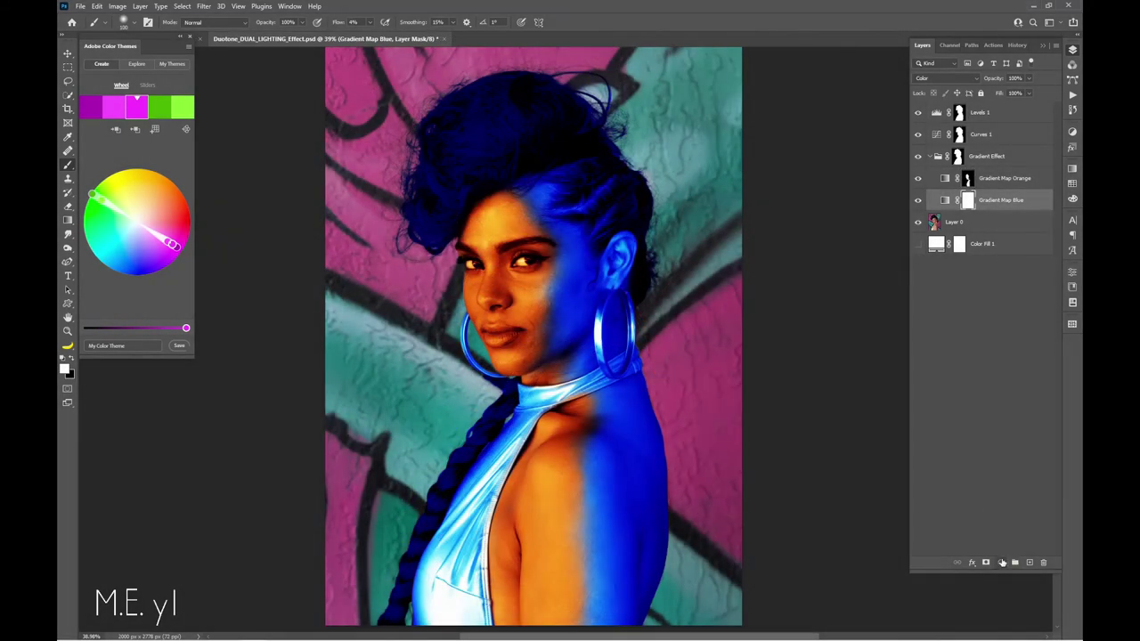
Add a Levels 2 layer below Gradient Map Blue with white input lowered to 240.
left_click(1012, 562)
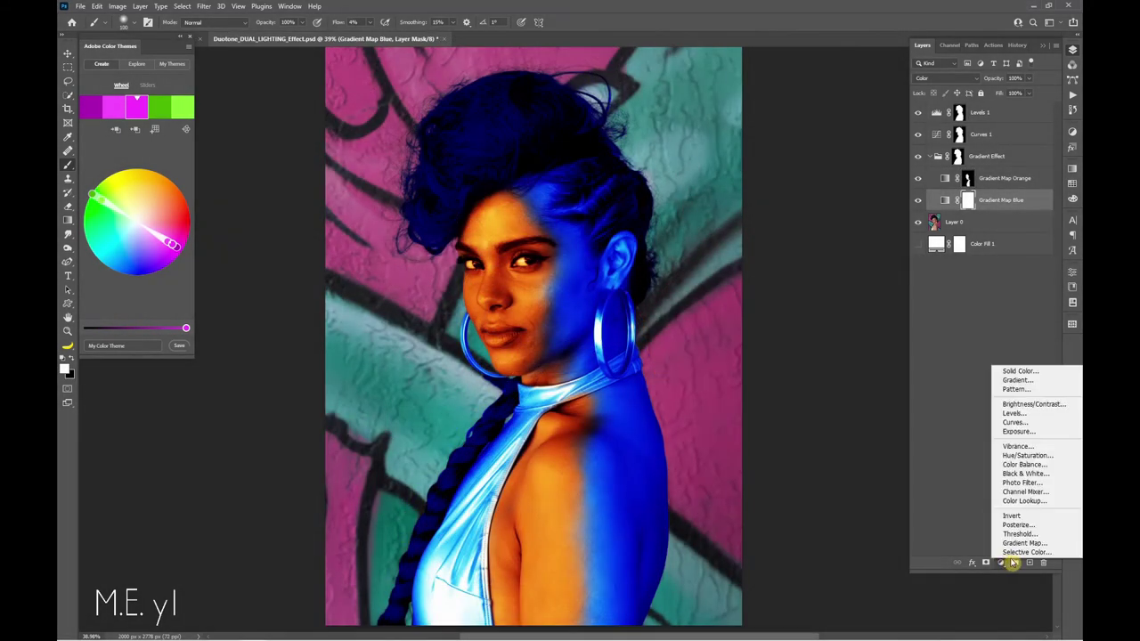
left_click(1033, 413)
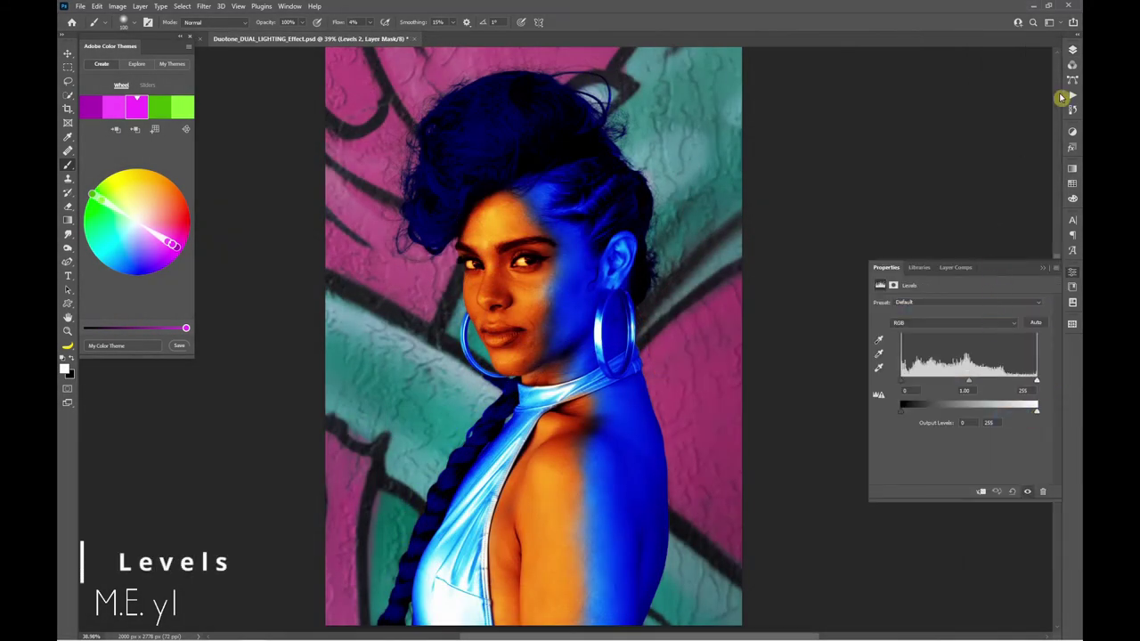
left_click(1071, 52)
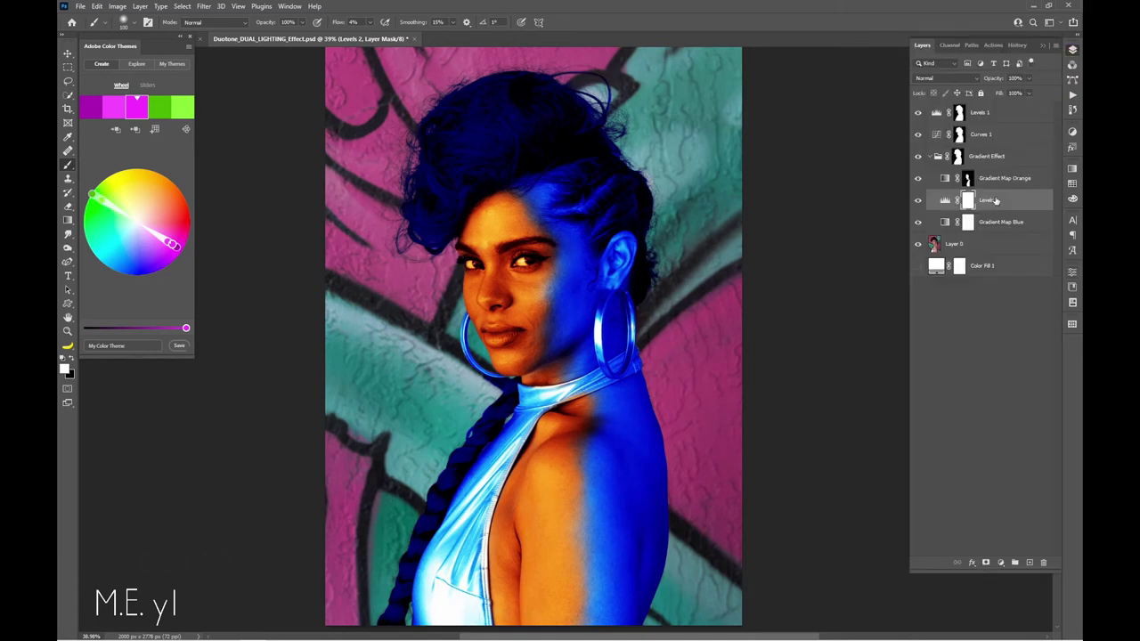
left_click_drag(995, 201, 1001, 227)
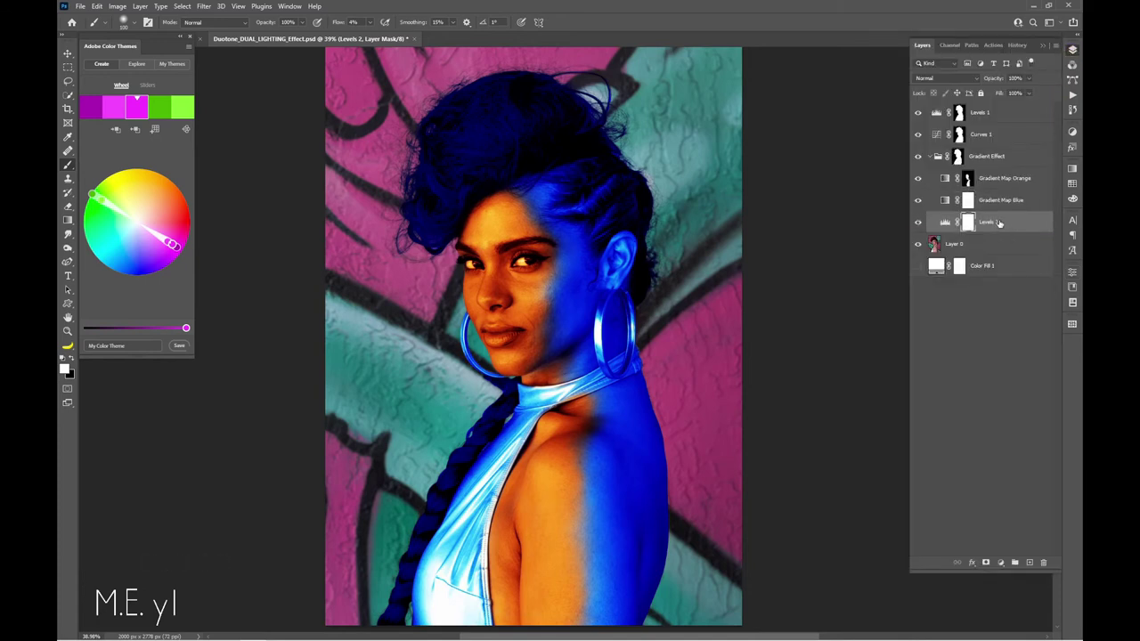
double_click(946, 223)
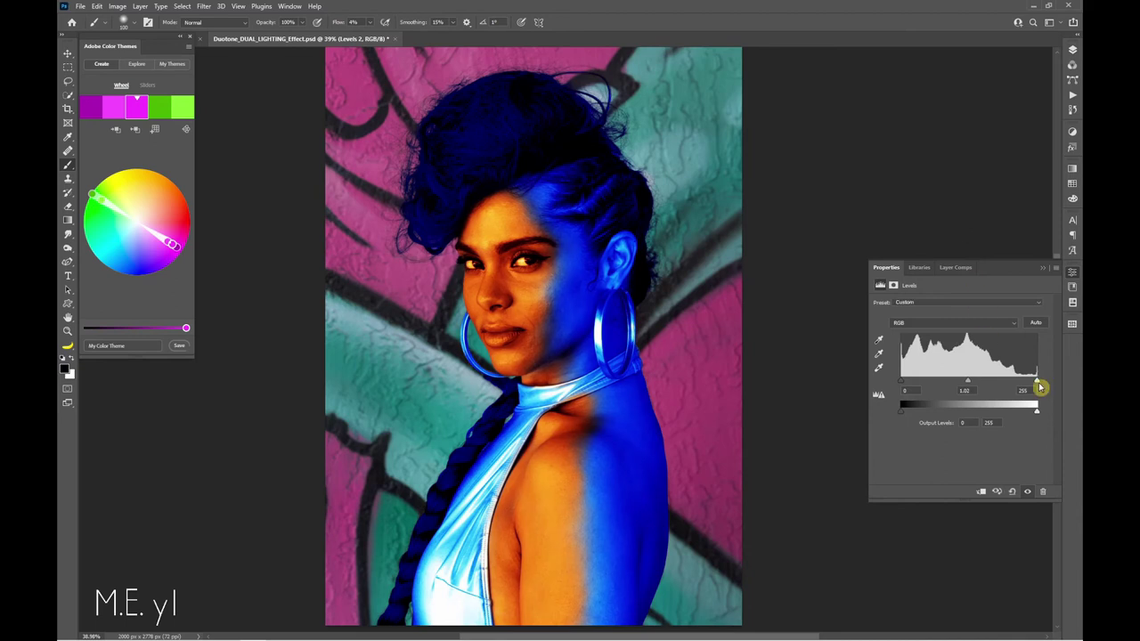
left_click_drag(1038, 384, 1030, 383)
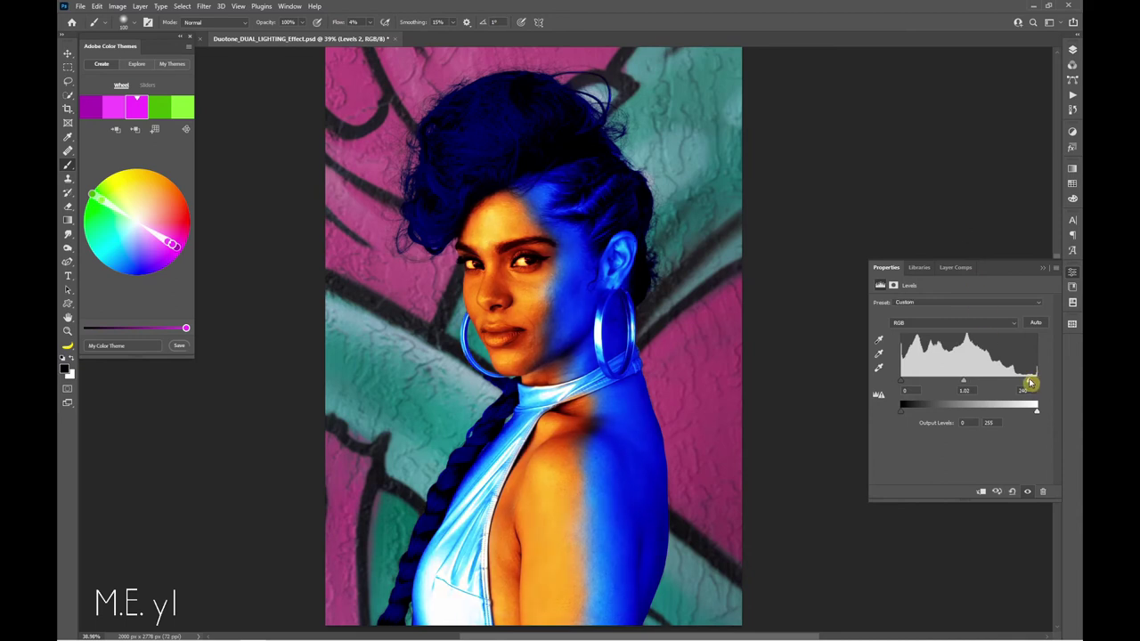
left_click(1071, 50)
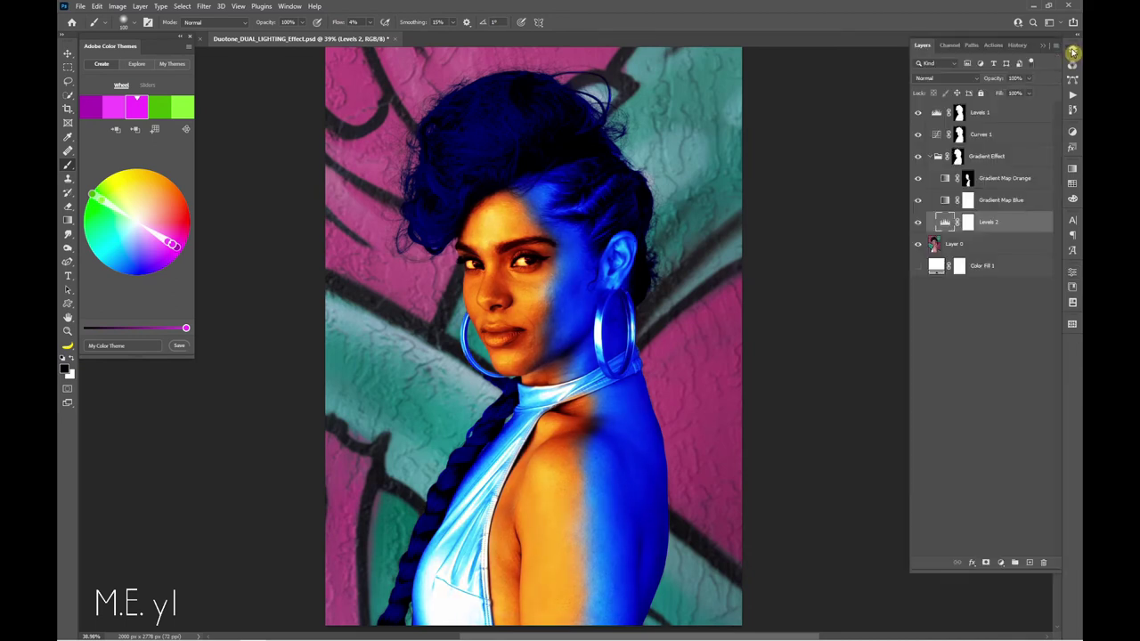
Paint black at 15% flow on the Levels 2 mask to hold back brightening on the skin.
left_click(969, 222)
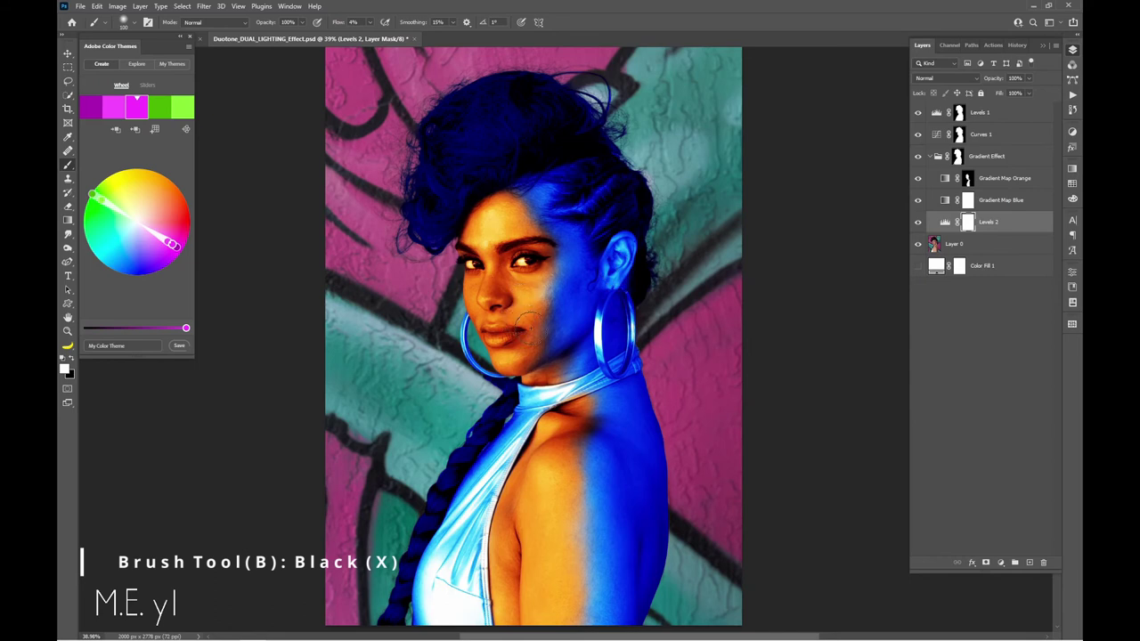
key("x")
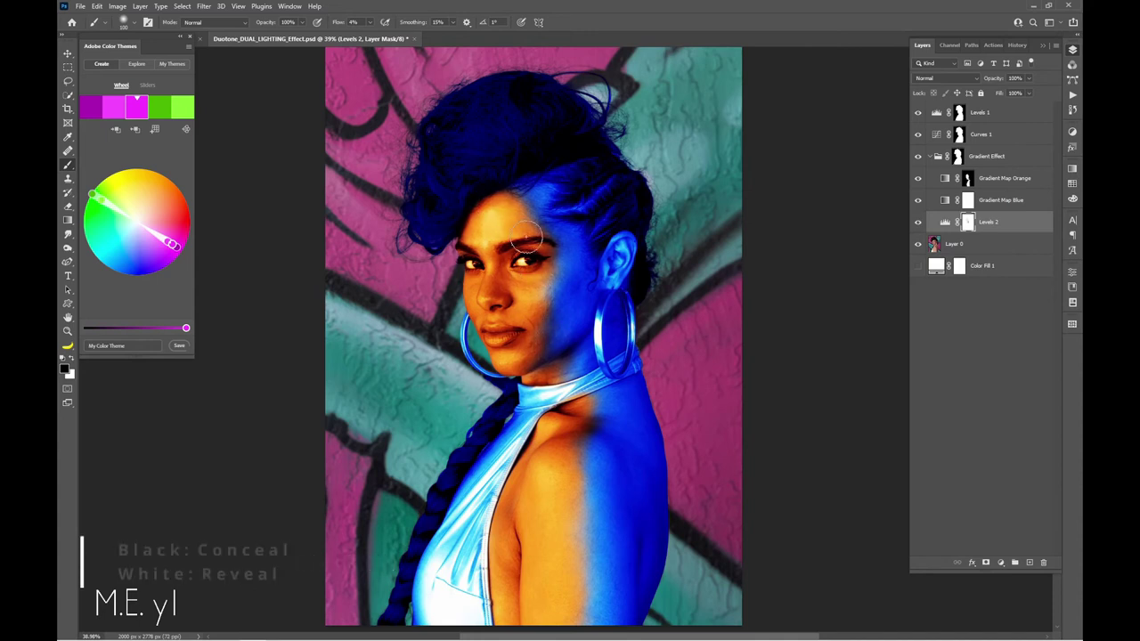
left_click(918, 221)
left_click(969, 223, "shift")
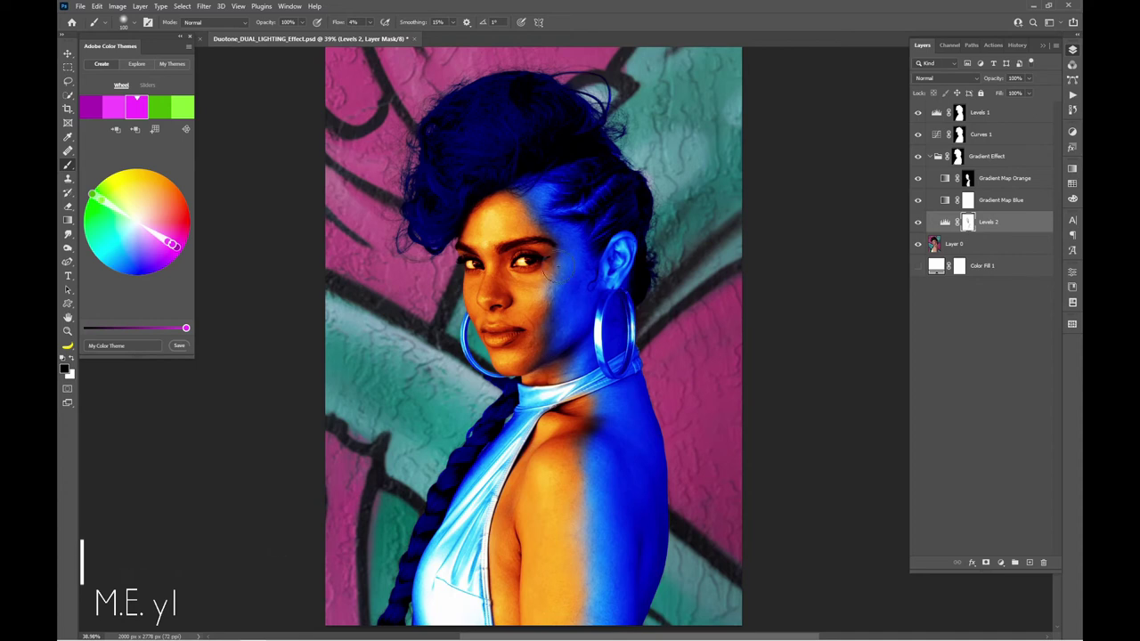
left_click_drag(368, 23, 375, 38)
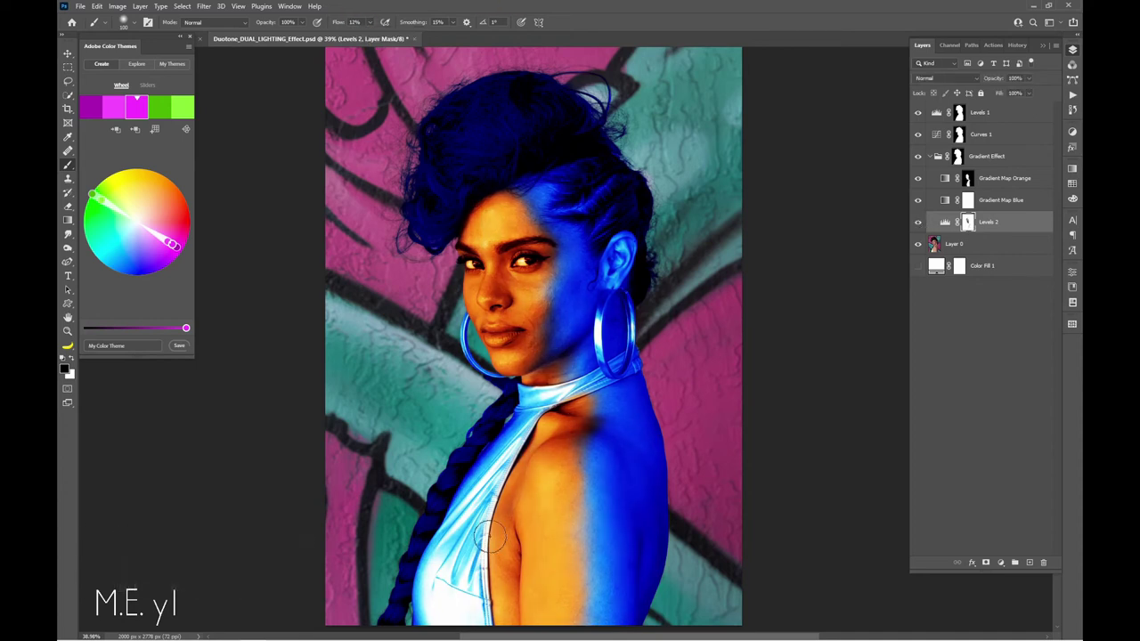
left_click(968, 222, "alt")
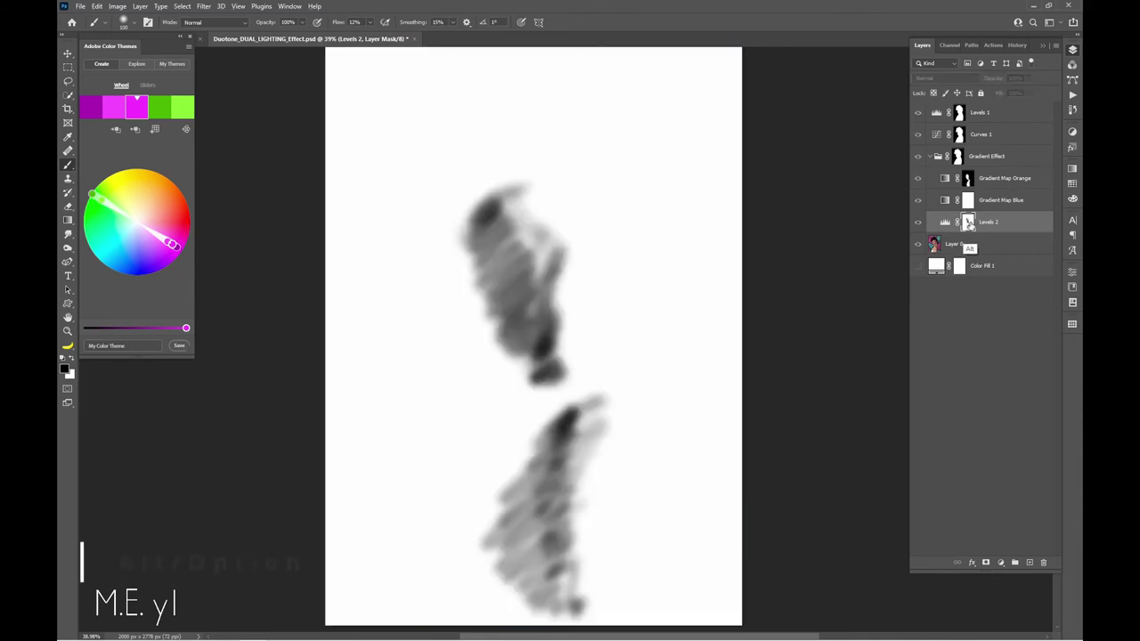
left_click(968, 222, "alt")
left_click_drag(511, 222, 481, 218)
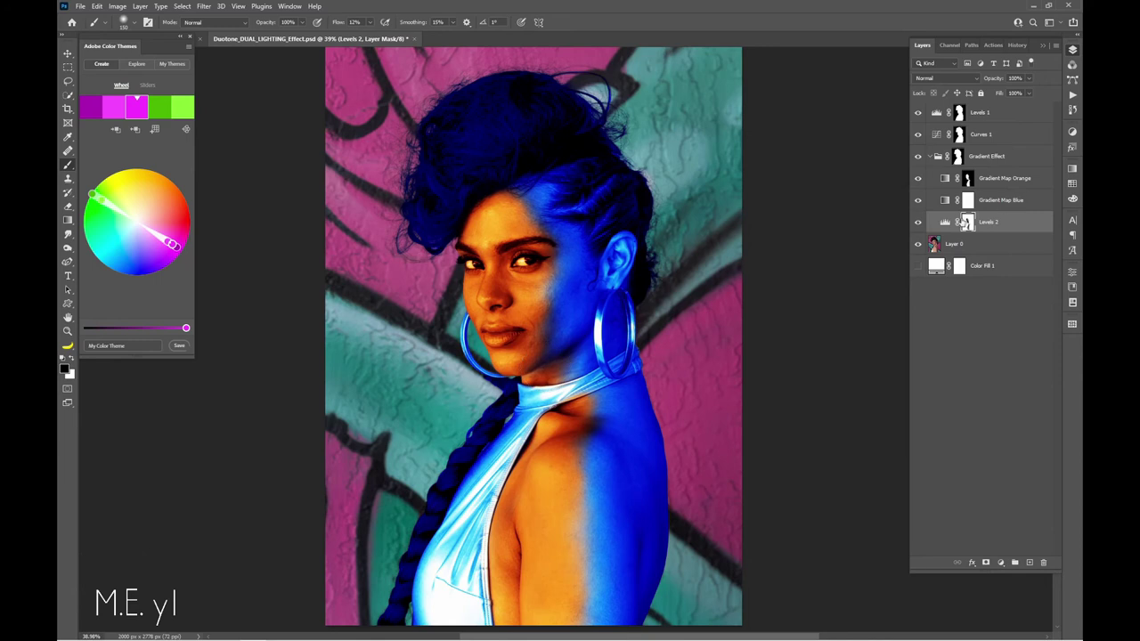
Toggle Levels 2 on and off to compare the brightening before and after.
left_click(918, 223)
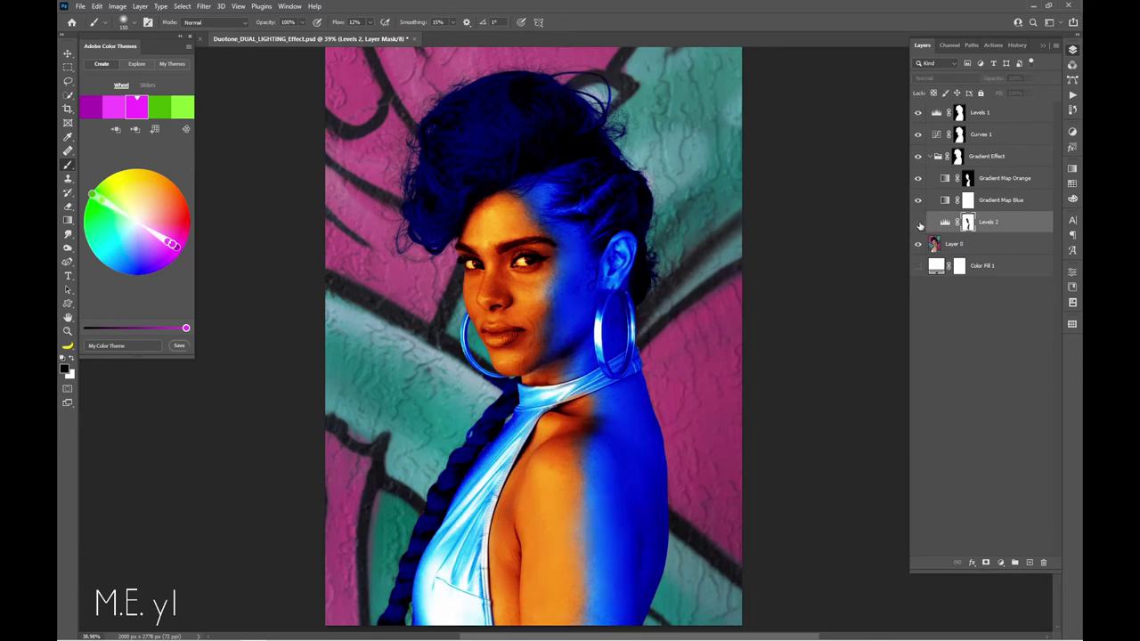
left_click(919, 223)
left_click(919, 224)
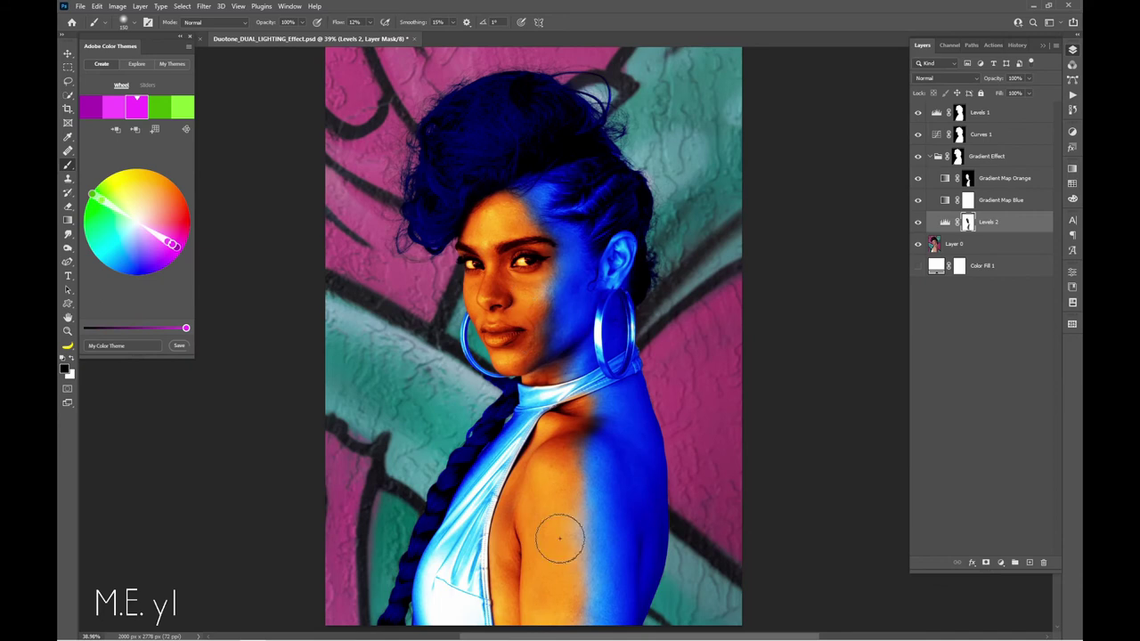
left_click(919, 223)
left_click(919, 223)
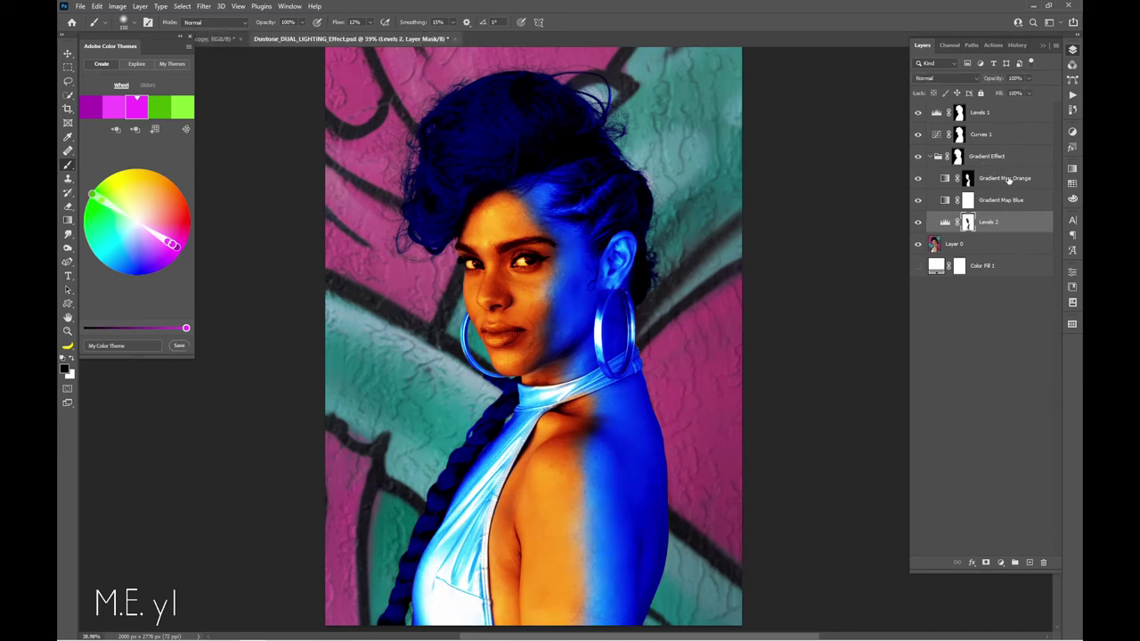
left_click(1004, 181)
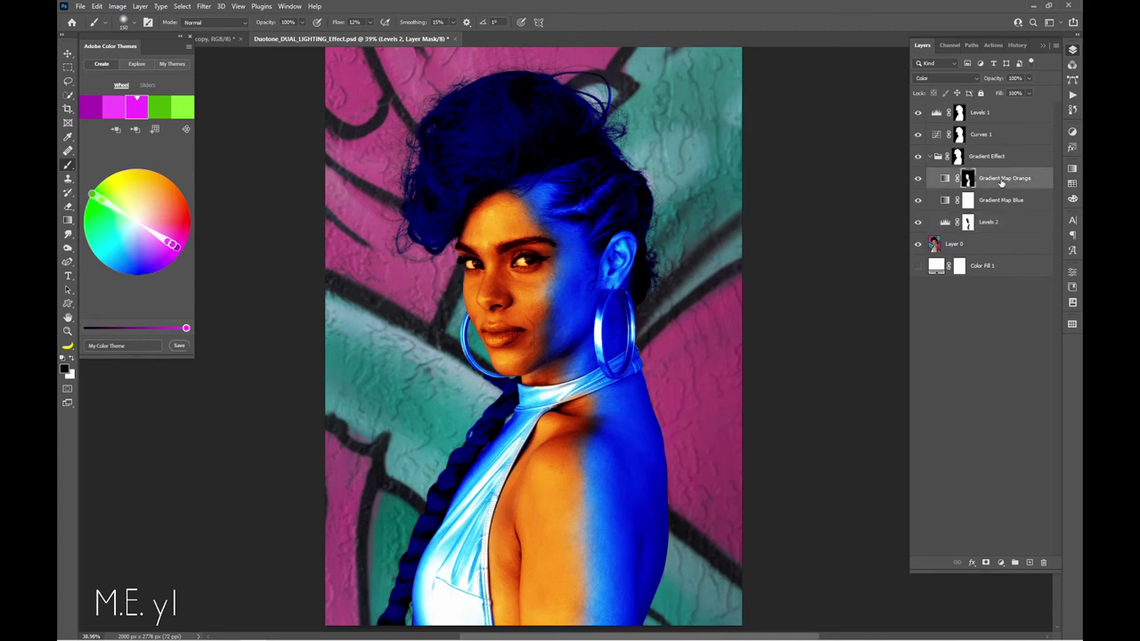
Clip a Hue/Saturation 1 layer to Gradient Map Orange with hue -38, turning the orange pink.
left_click(917, 180)
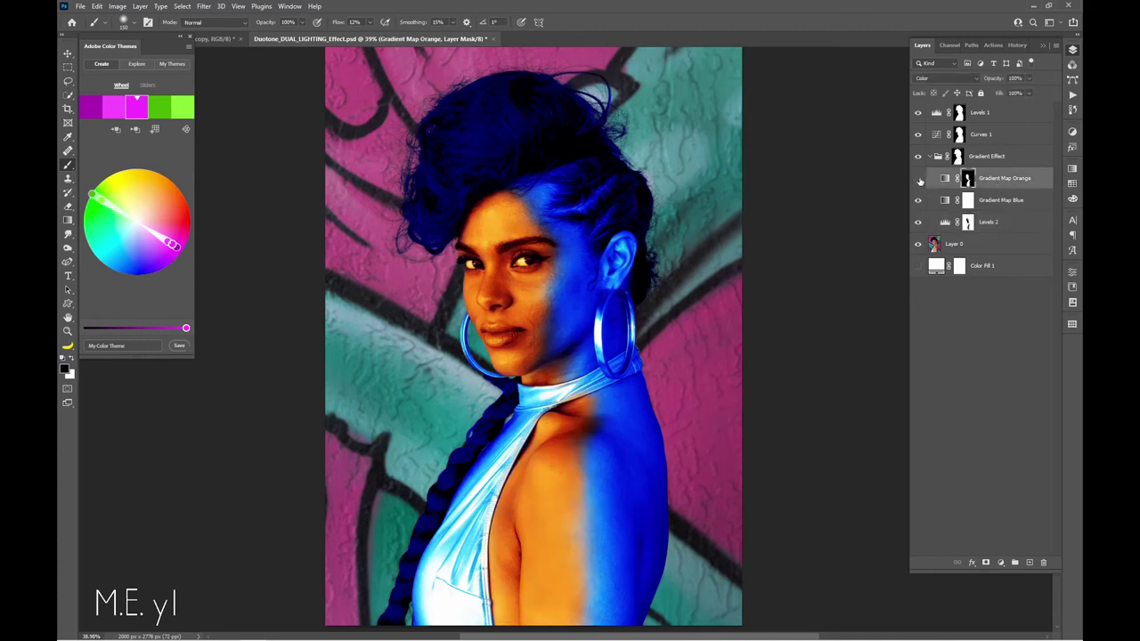
left_click(918, 179)
left_click(1000, 562)
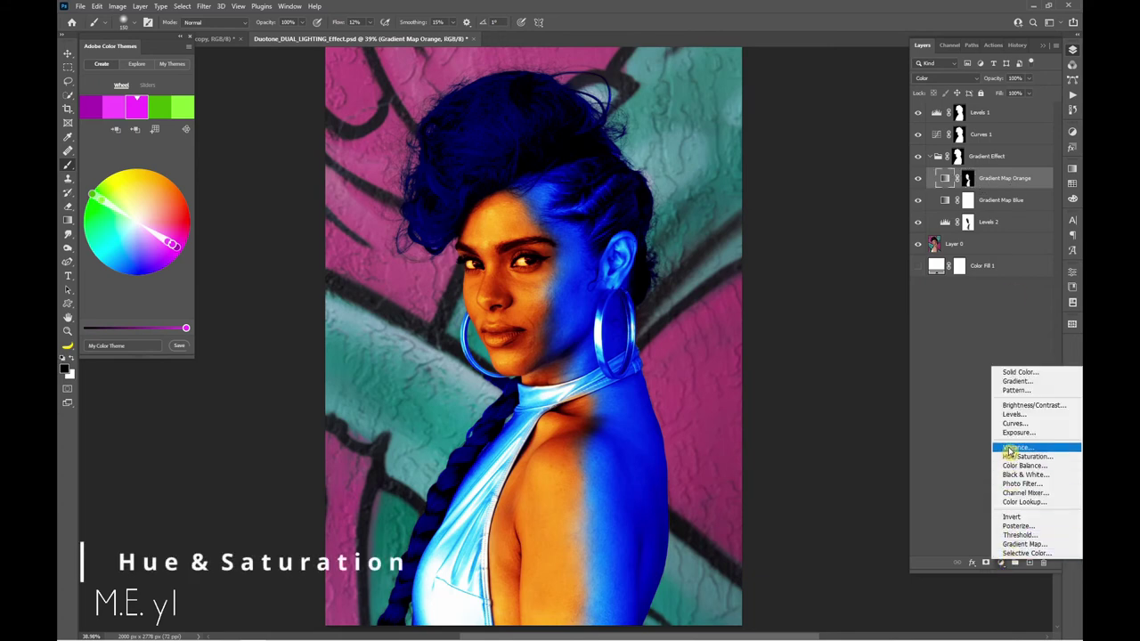
left_click(1036, 457)
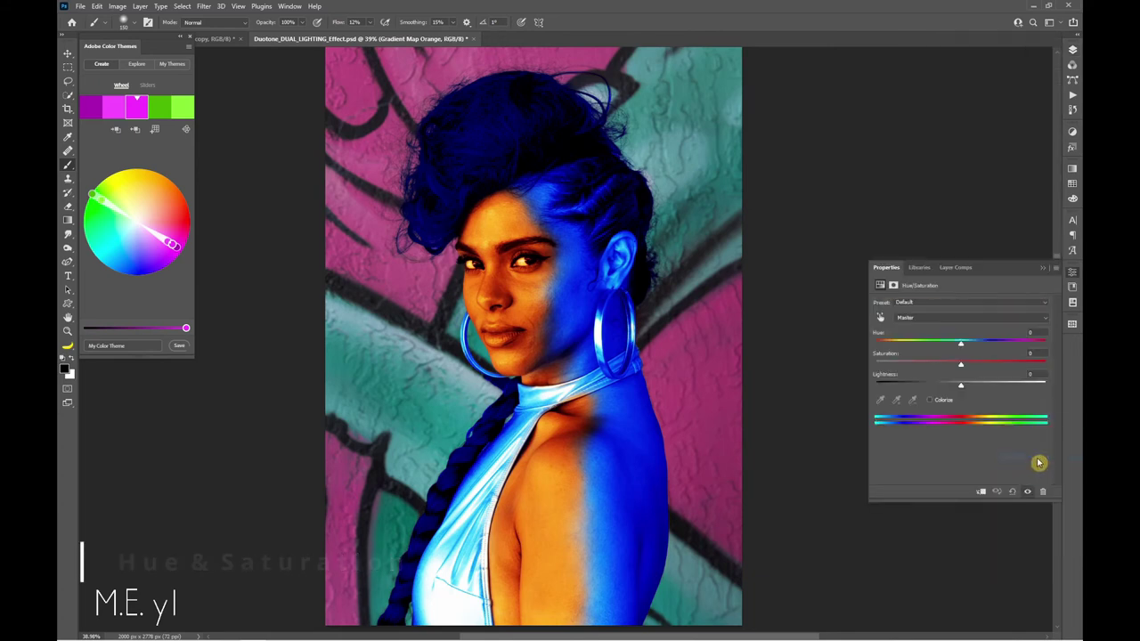
left_click(980, 491)
mouse_move(961, 343)
left_mouse_down()
mouse_move(931, 347)
mouse_move(983, 388)
left_mouse_up()
left_click(1071, 50)
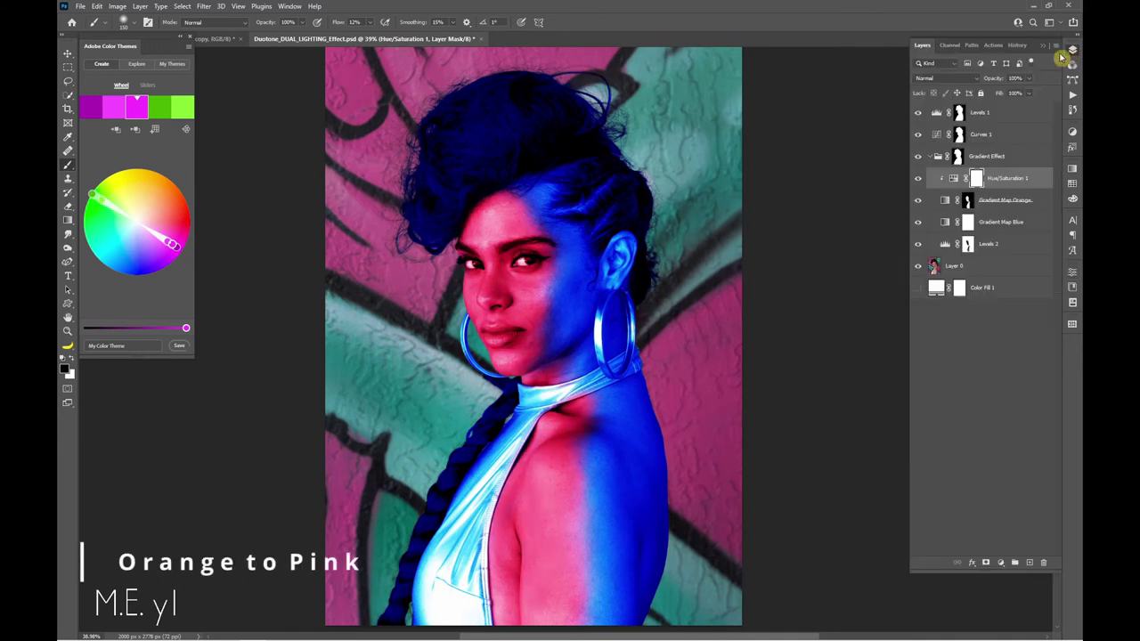
left_click(917, 178)
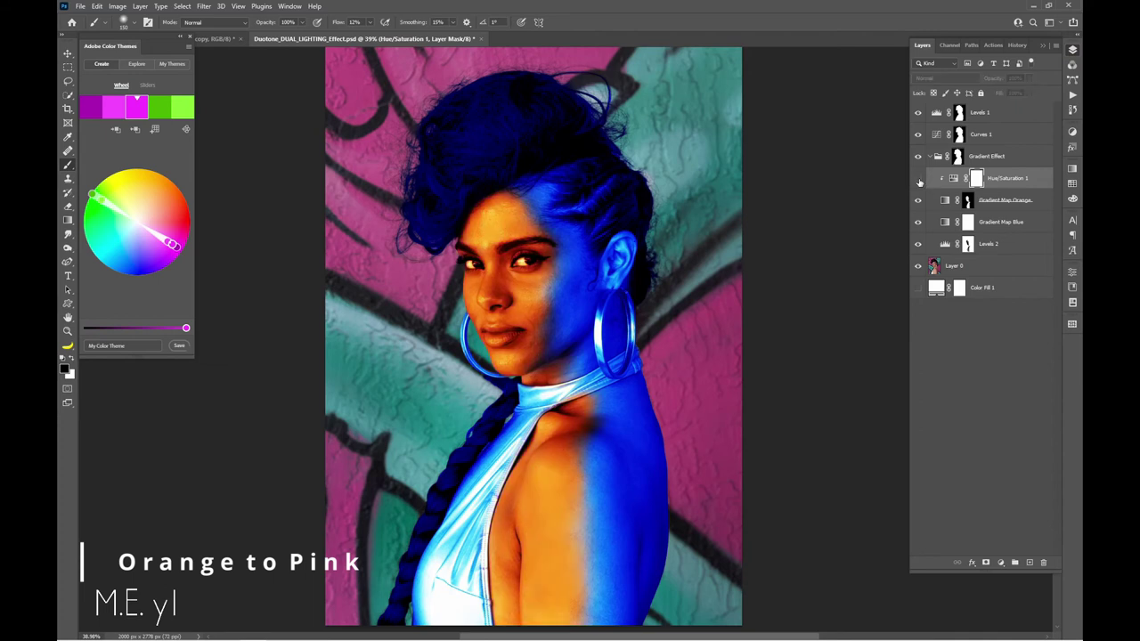
left_click(967, 200)
Add a bright magenta Color Fill 2 layer above Layer 0, blended in Overlay mode.
key("m")
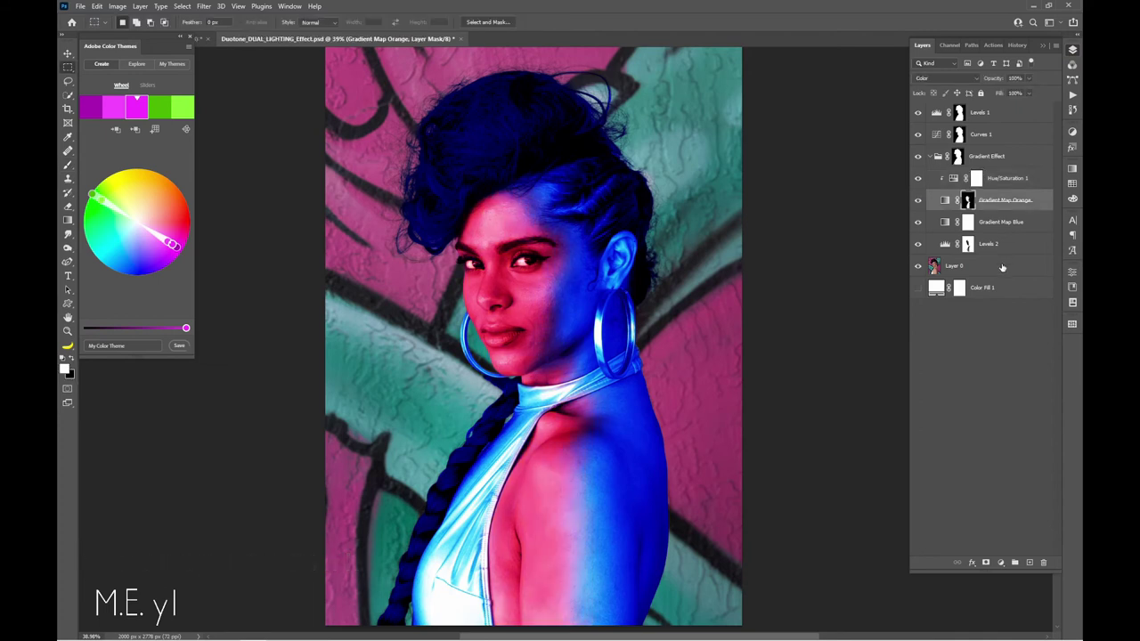
left_click(1002, 267)
left_click(1000, 565)
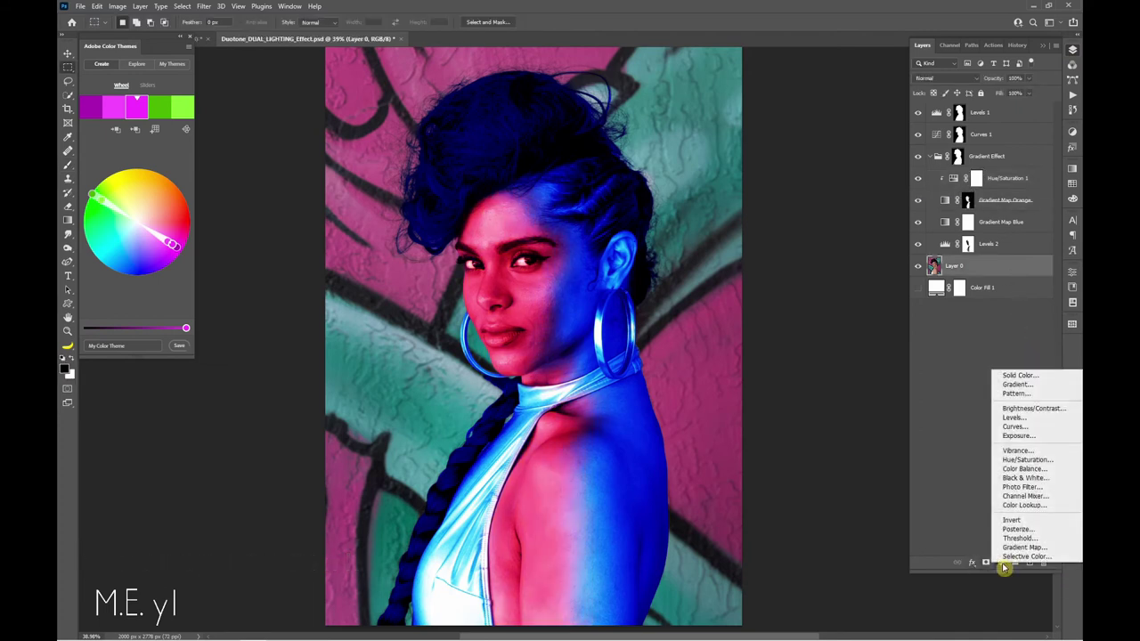
left_click(1009, 375)
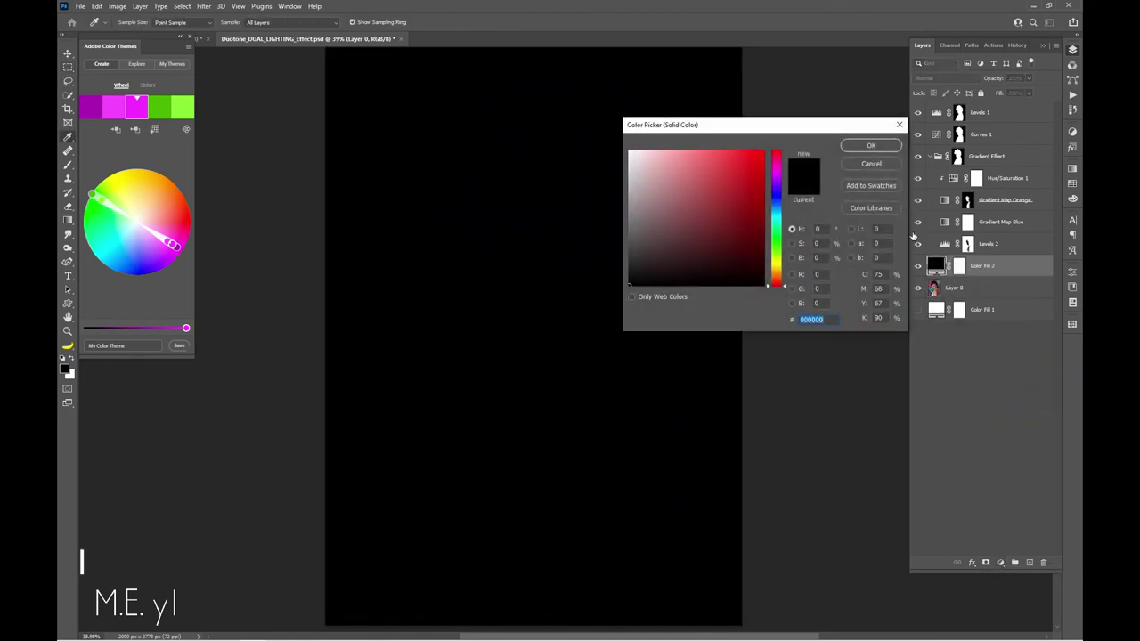
left_click(781, 172)
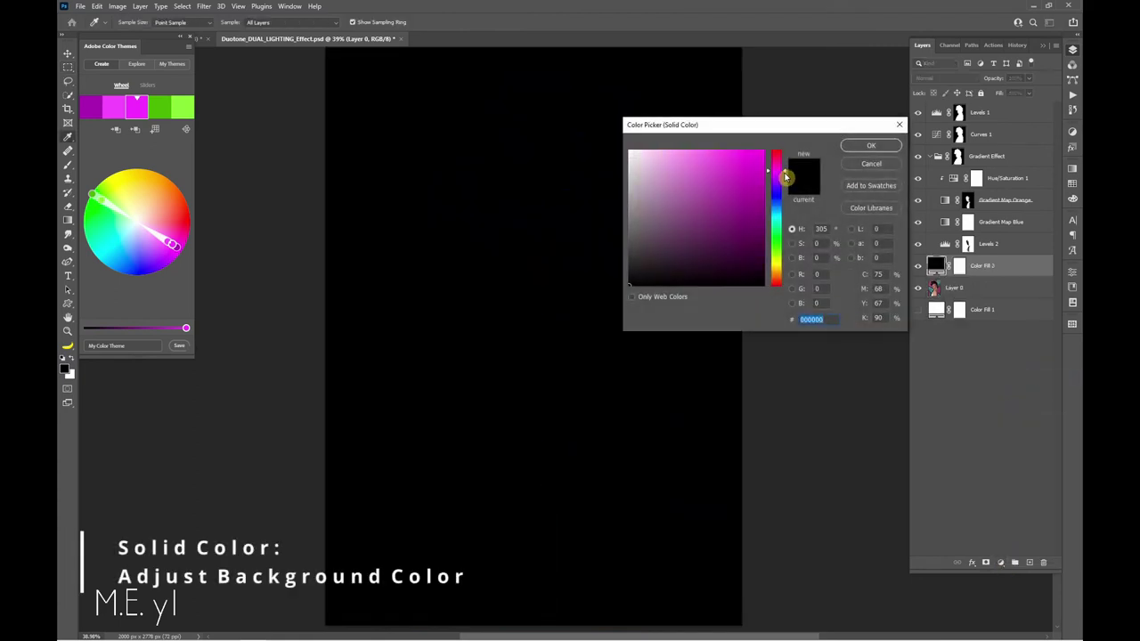
left_click_drag(720, 156, 728, 140)
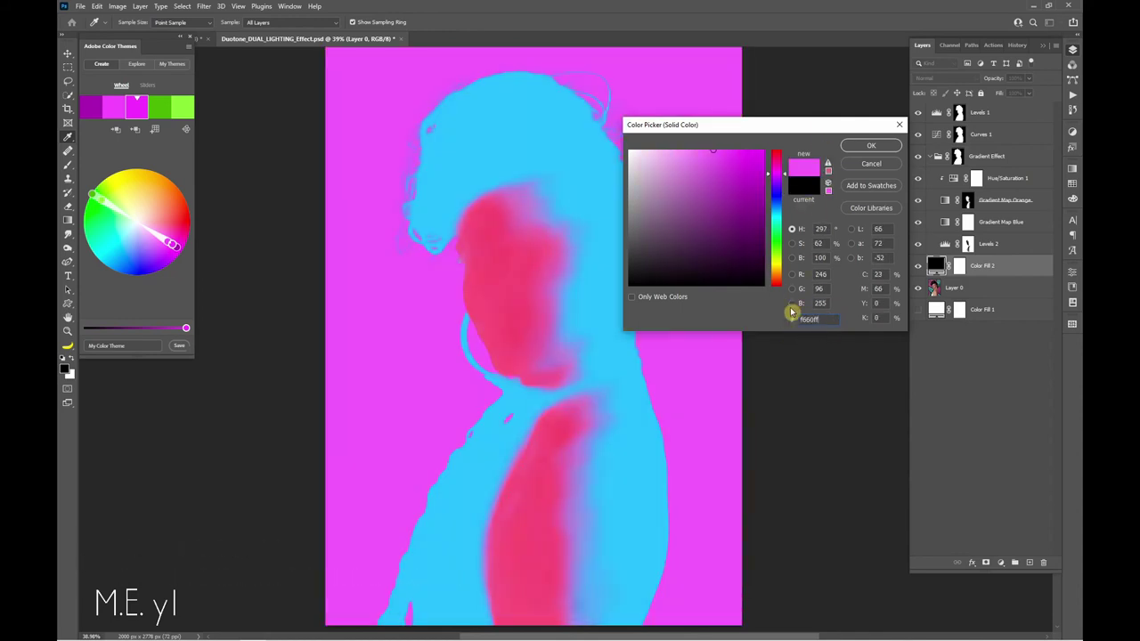
left_click(873, 146)
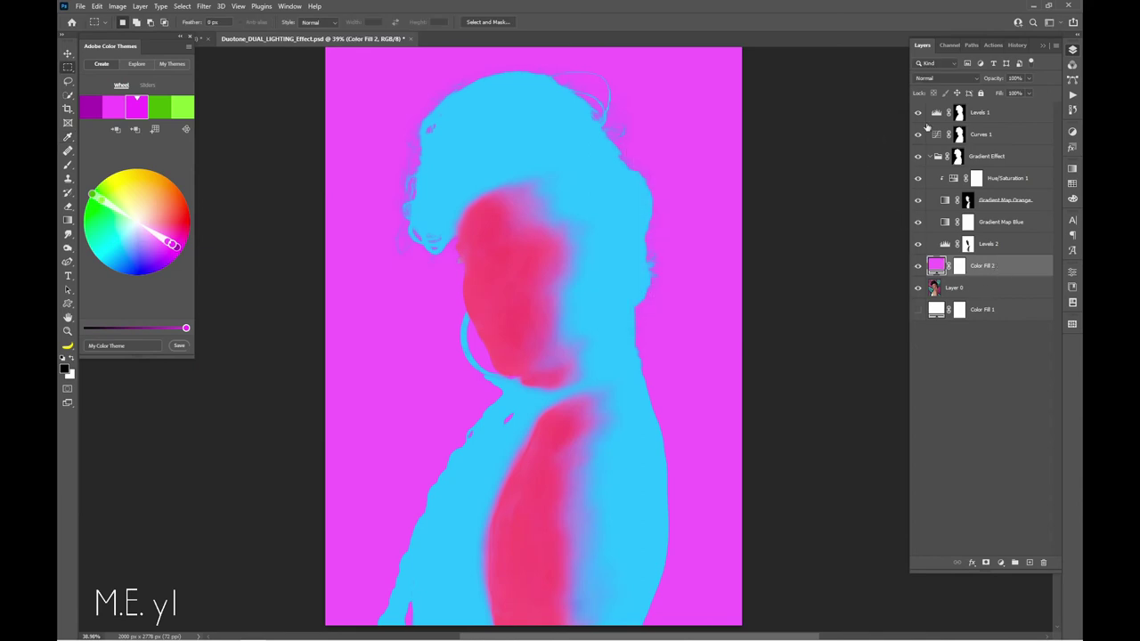
left_click(966, 80)
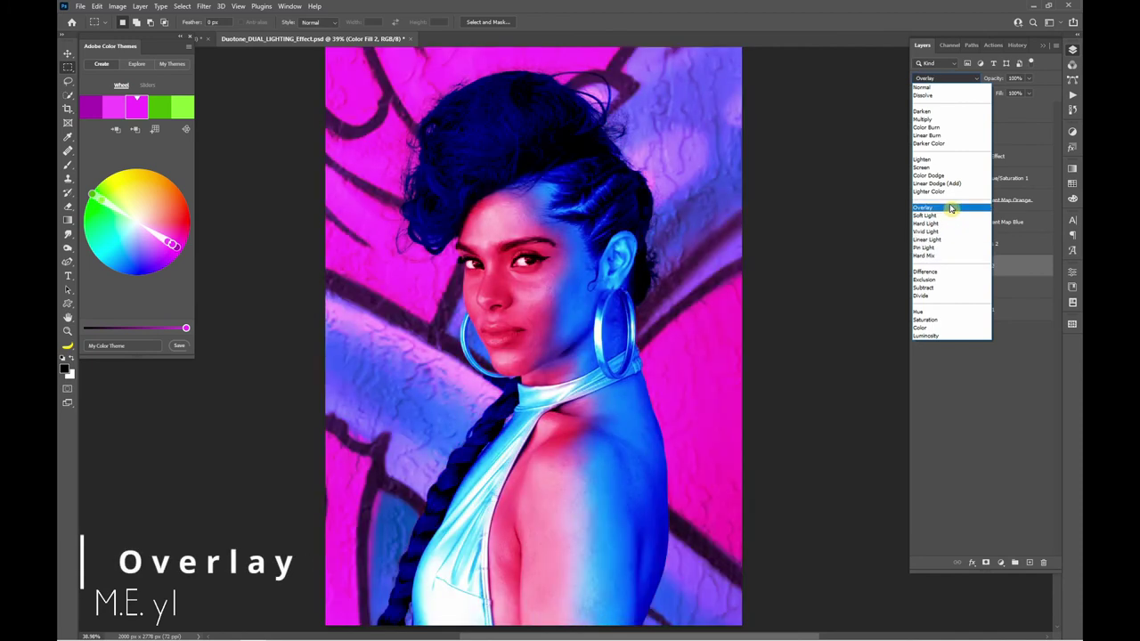
left_click(951, 208)
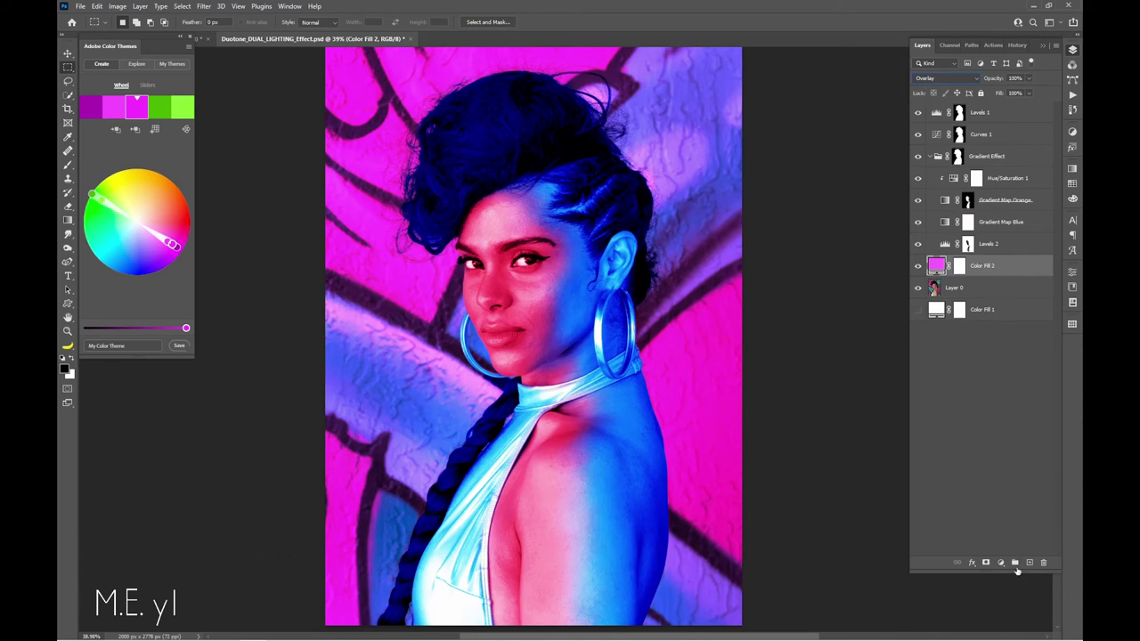
Add a Levels 3 adjustment above the magenta fill that brightens the midtones.
left_click(1002, 564)
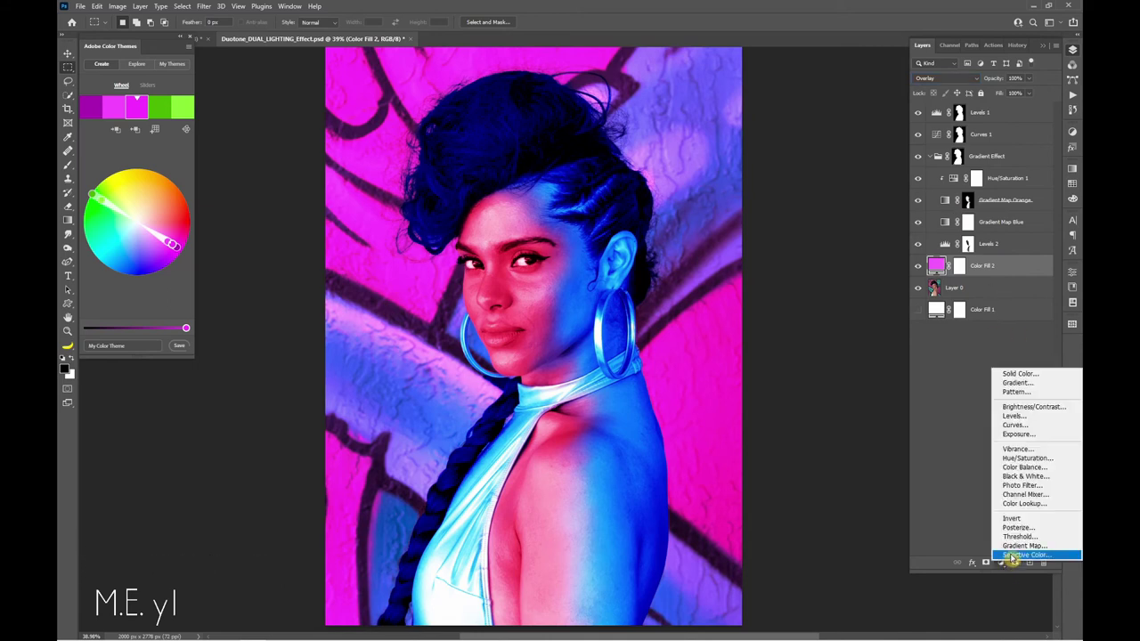
left_click(1015, 416)
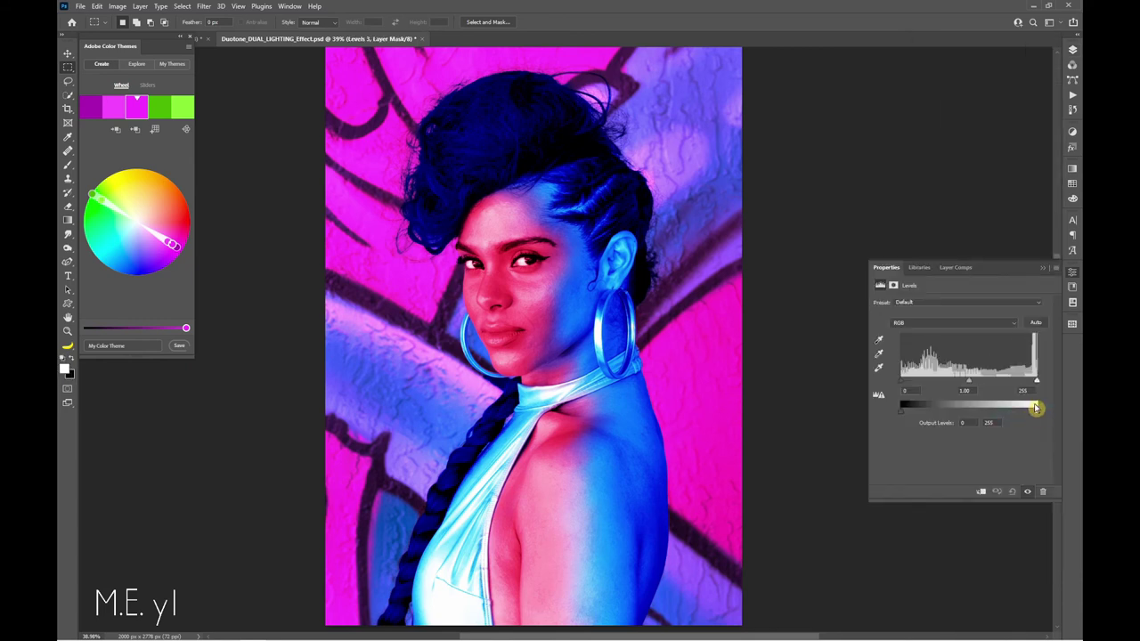
left_click_drag(969, 382, 949, 388)
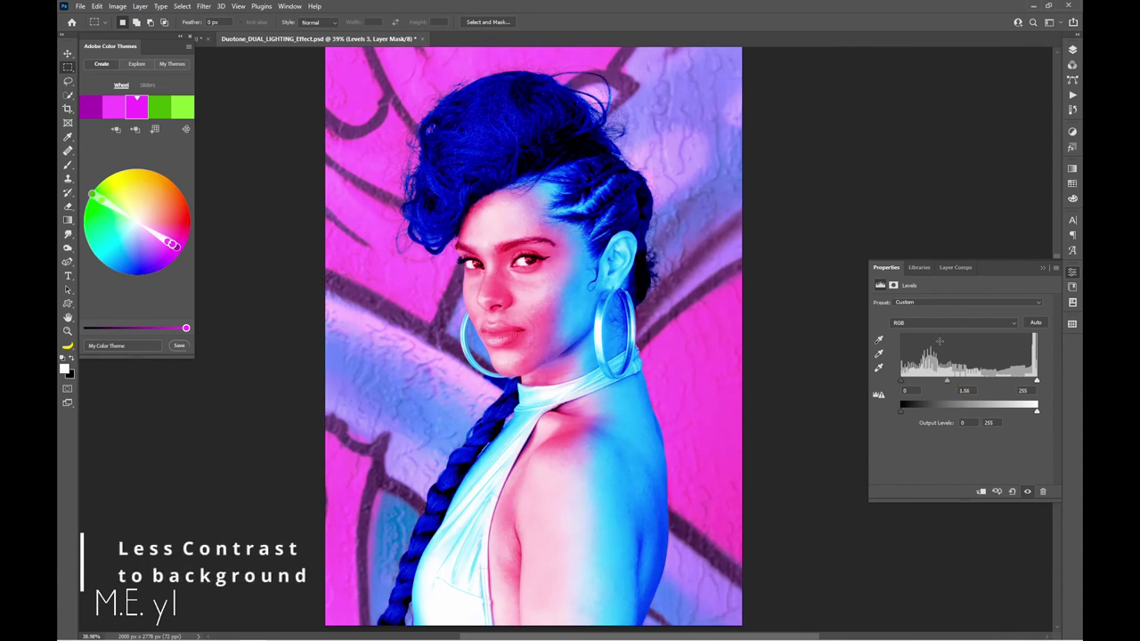
left_click(1072, 53)
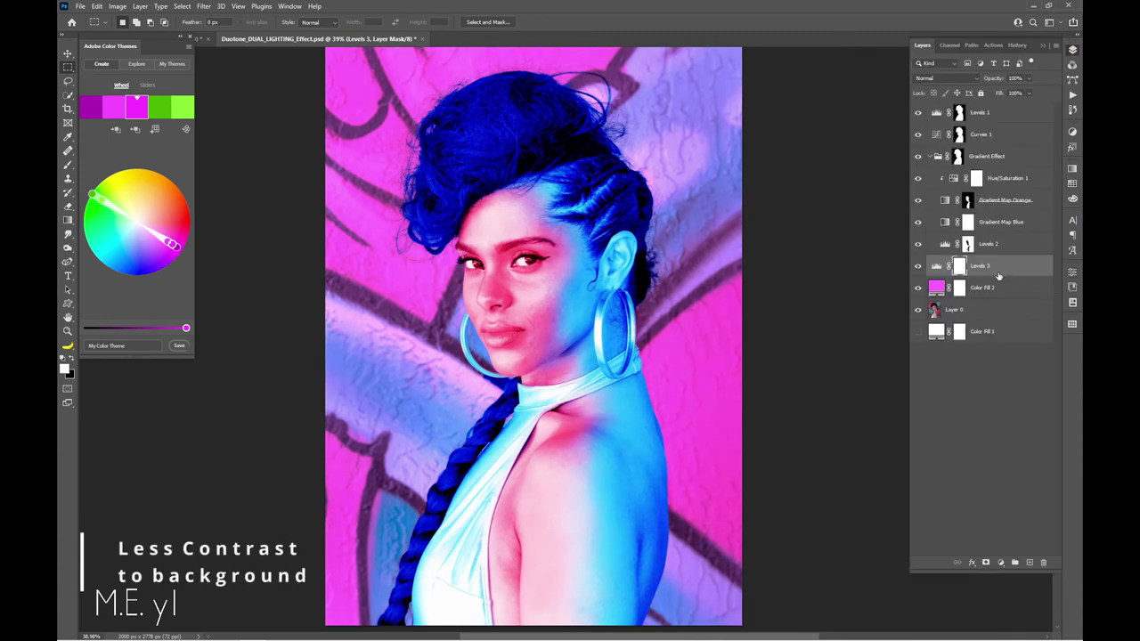
Group Levels 3 with Color Fill 2 into a group named 'Background Effect'.
left_click(1002, 289, "shift")
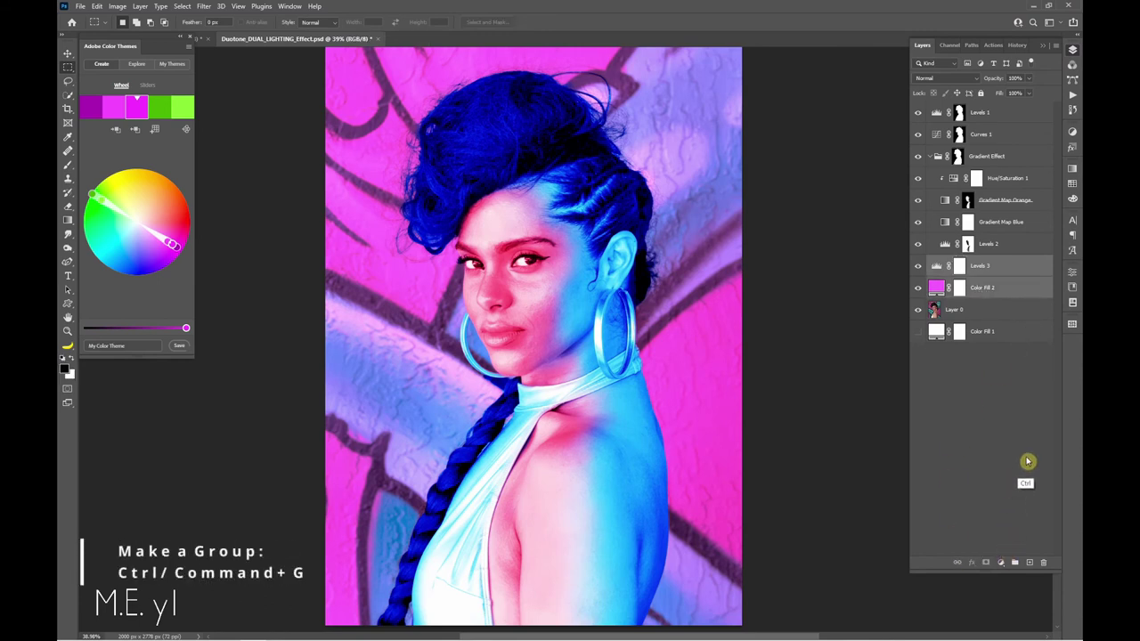
key("ctrl+g")
double_click(957, 262)
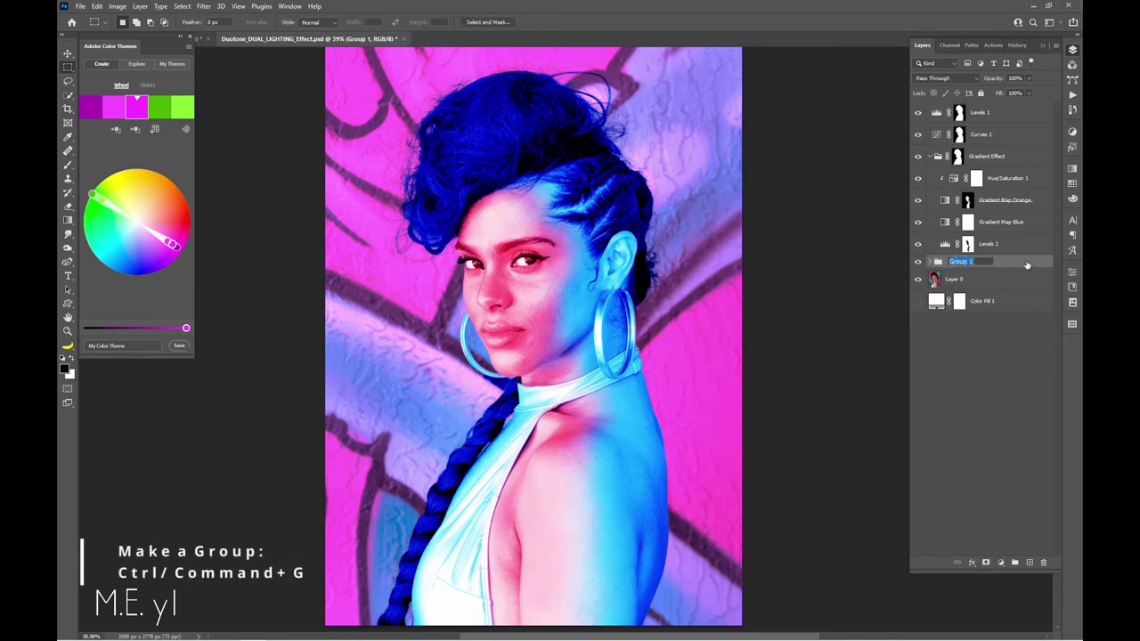
type("Background Effect")
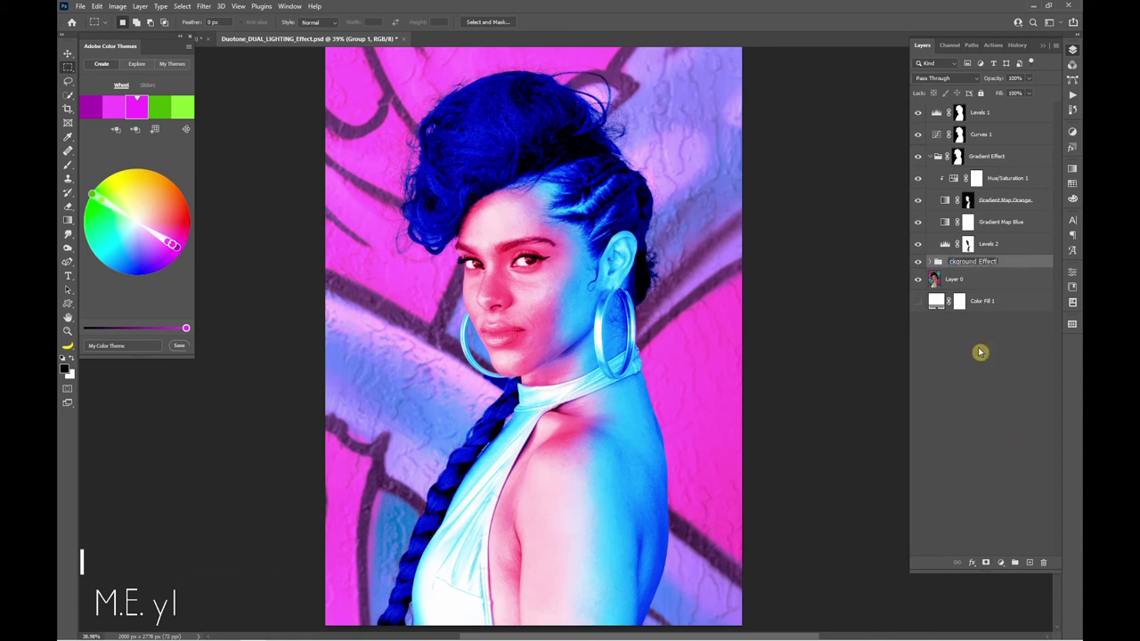
left_click(983, 359)
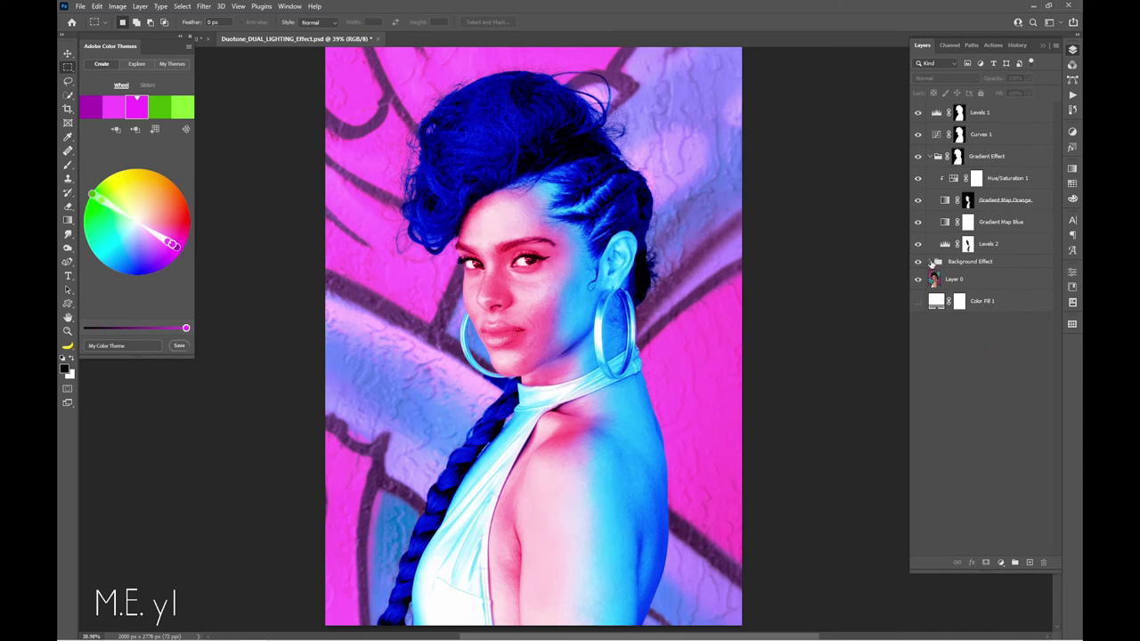
left_click(918, 262)
left_click(917, 262)
Give the Background Effect group an inverted copy of the Gradient Effect mask.
left_click(961, 263)
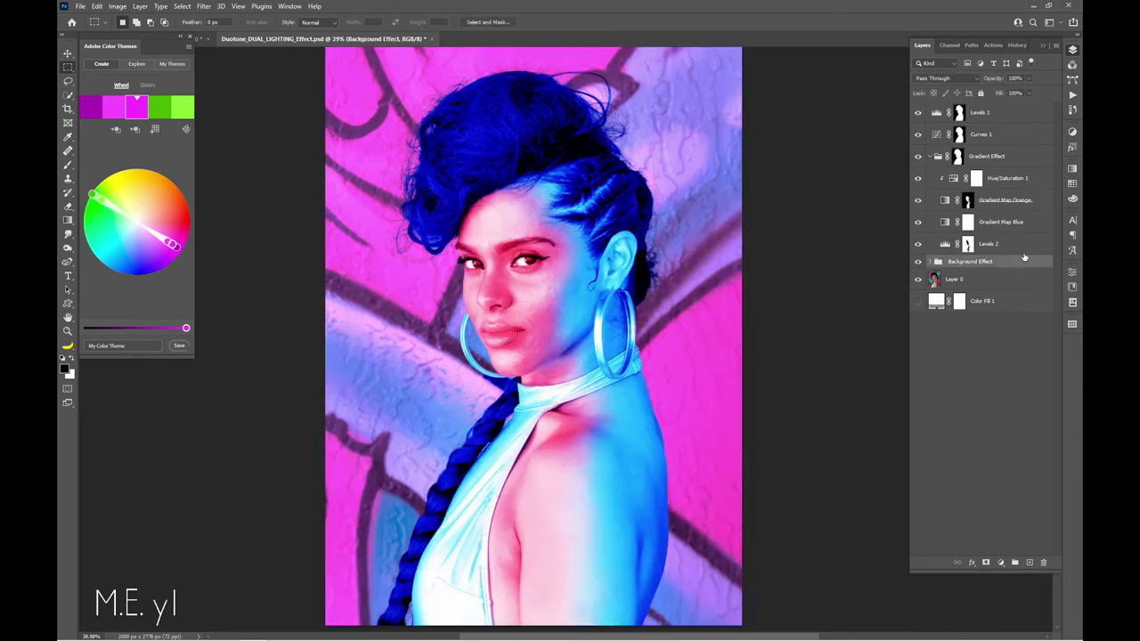
left_click(988, 156)
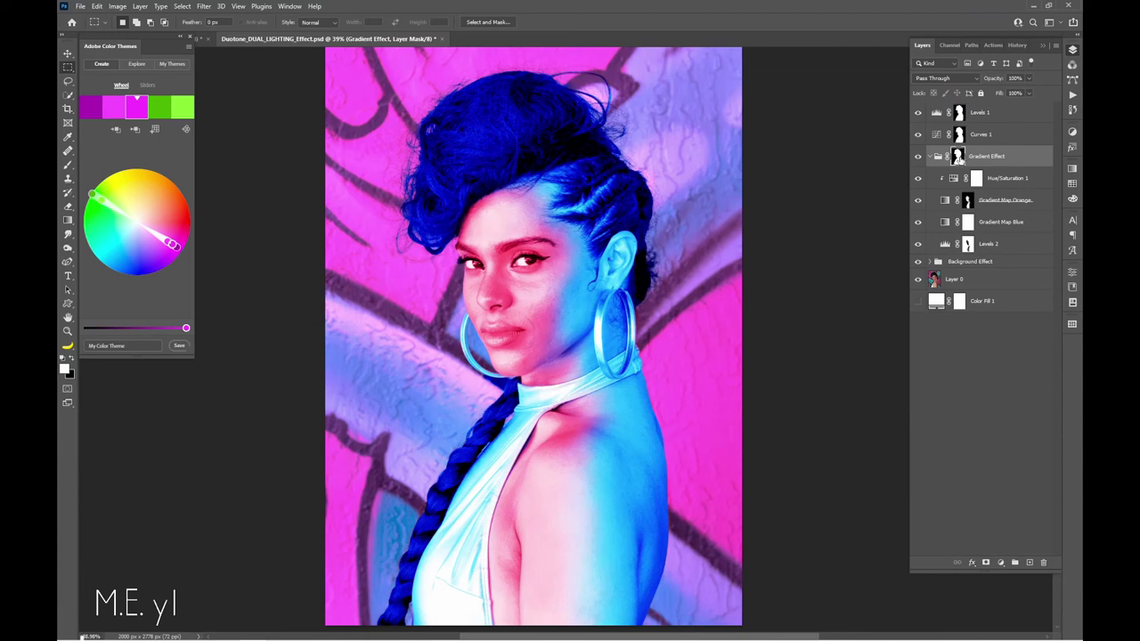
left_click_drag(961, 160, 959, 162)
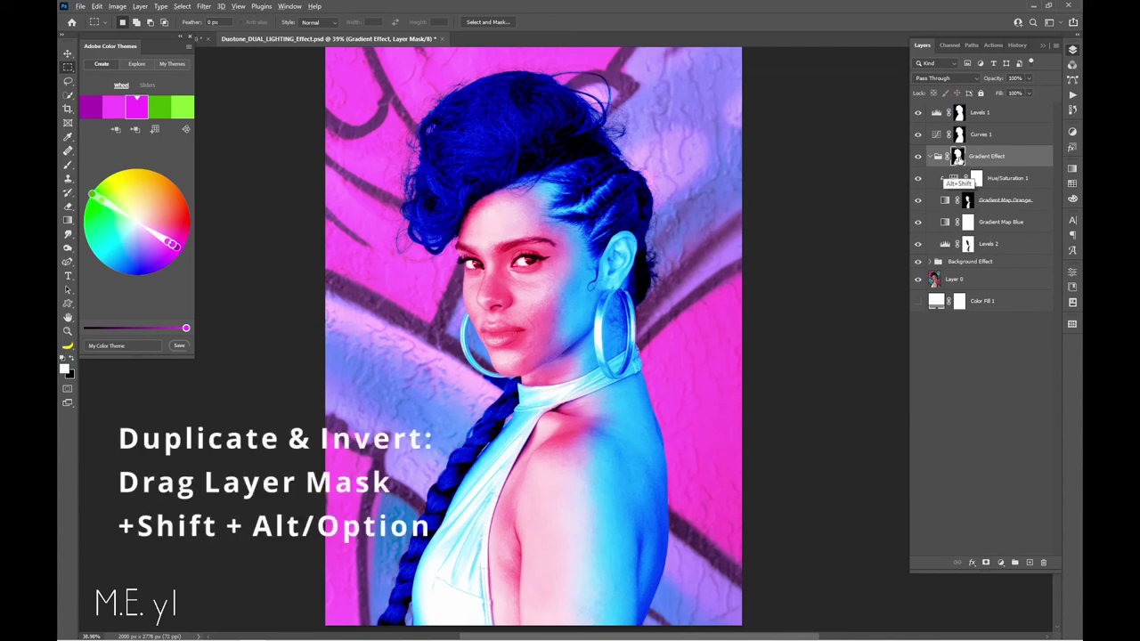
left_click_drag(957, 160, 967, 261)
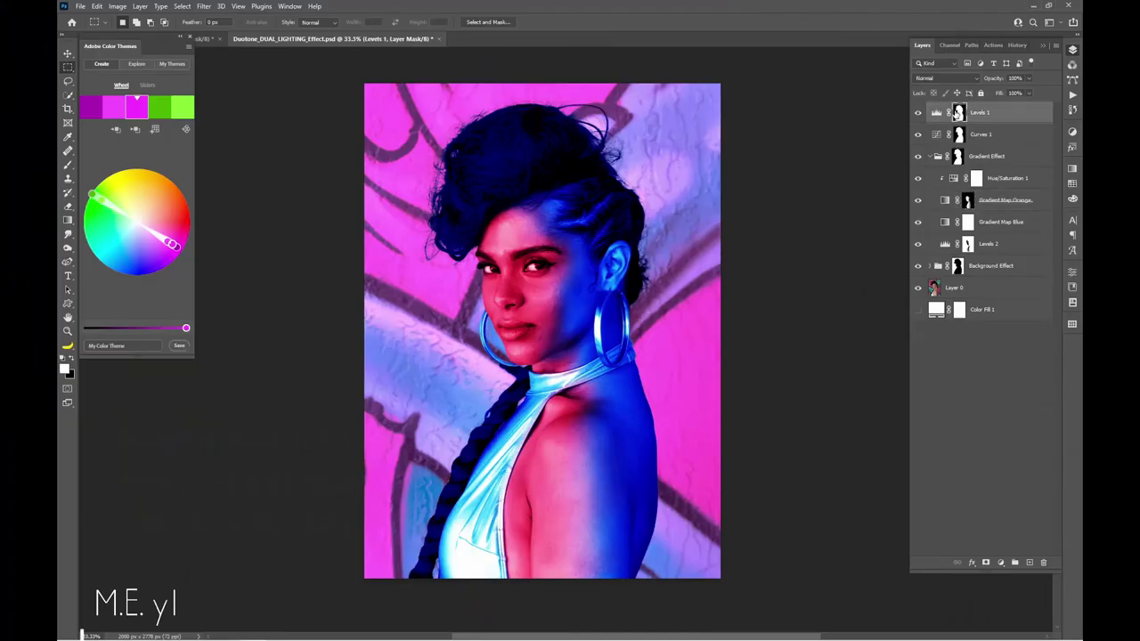
Hide and show Levels 1 to judge its effect.
left_click(918, 113)
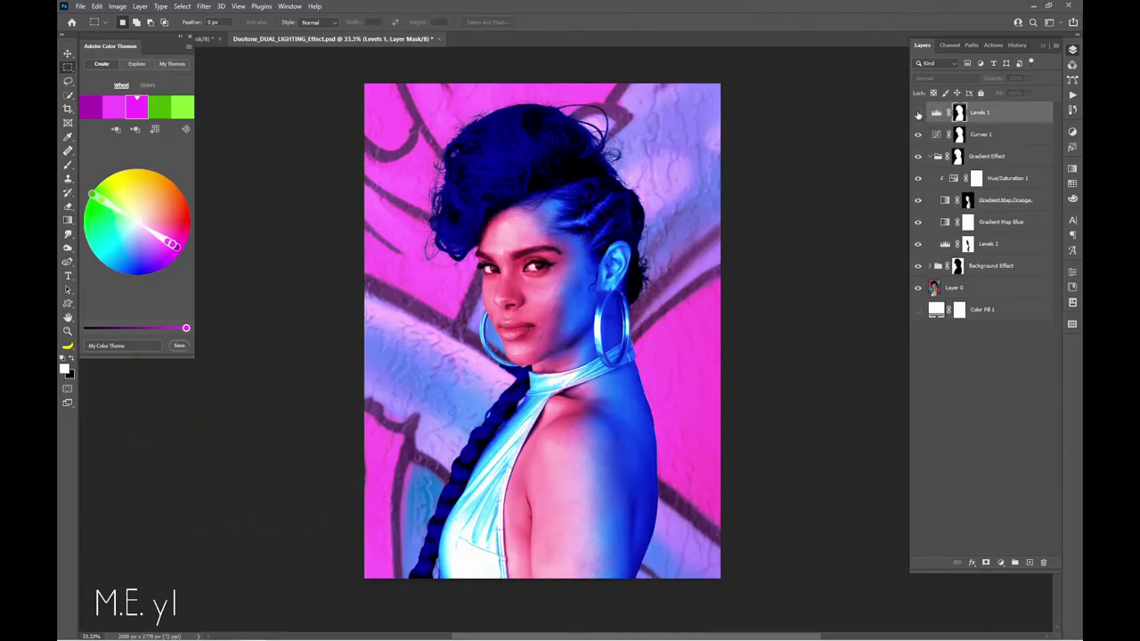
left_click(918, 113)
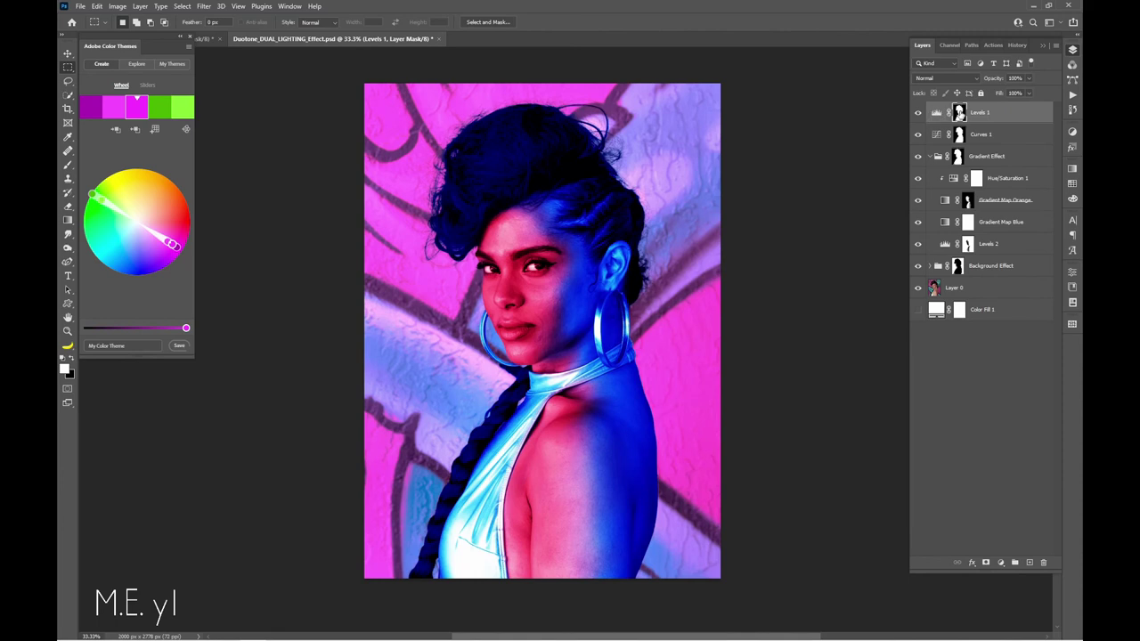
key("b")
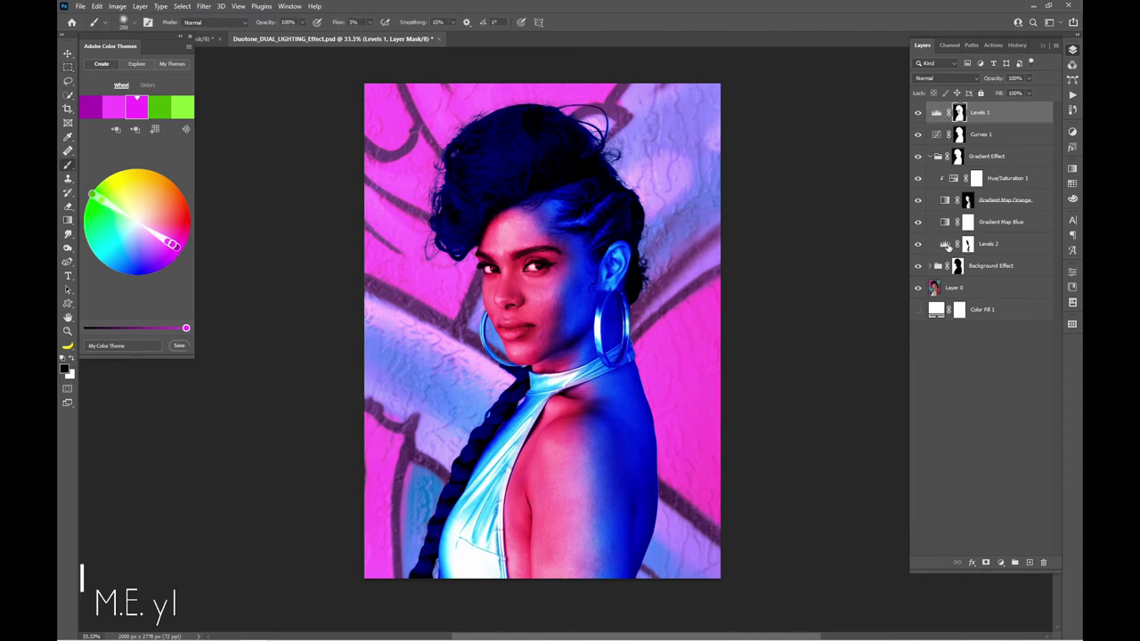
Move the Levels 2 midtone slider left to brighten the subject's face, neck and shoulder.
double_click(944, 244)
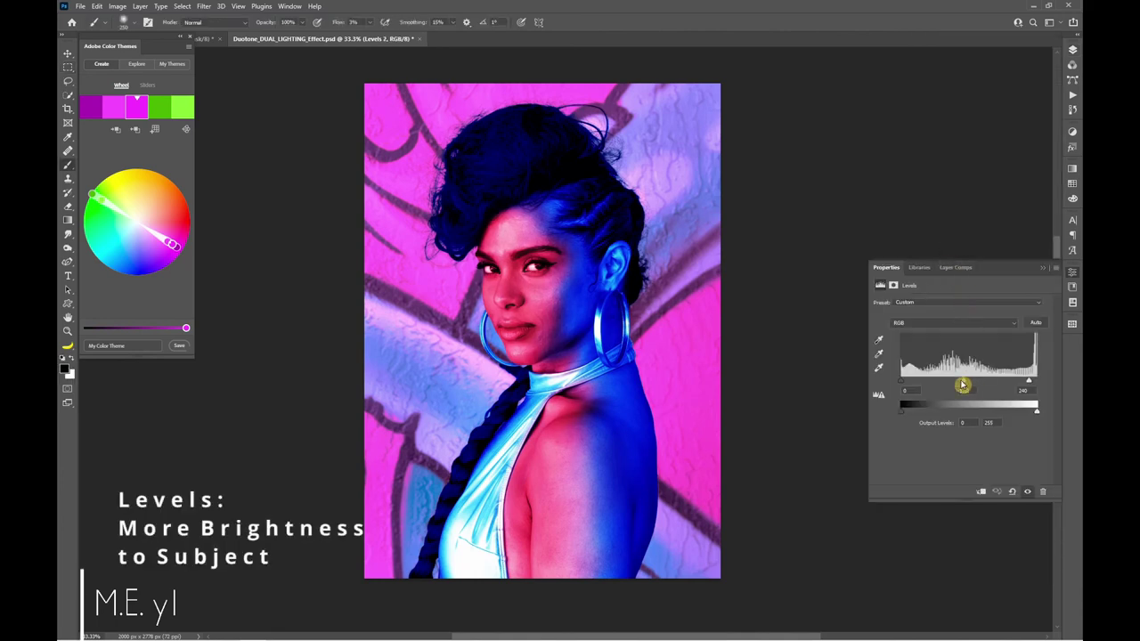
left_click_drag(961, 384, 958, 371)
left_click(965, 387)
left_click_drag(964, 386, 964, 387)
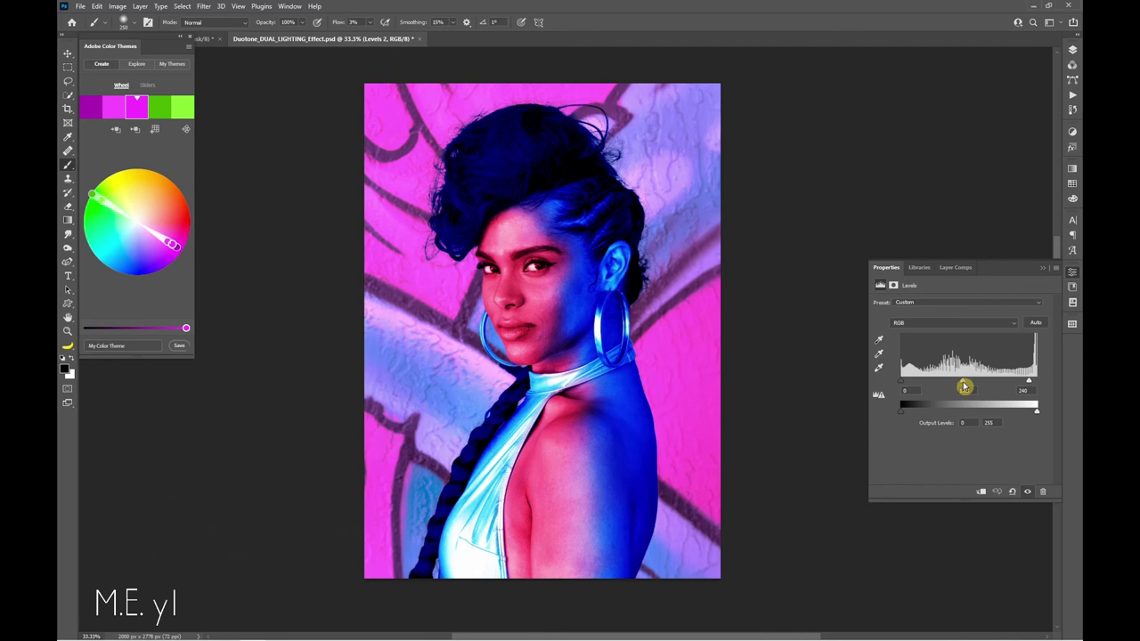
left_click(1072, 52)
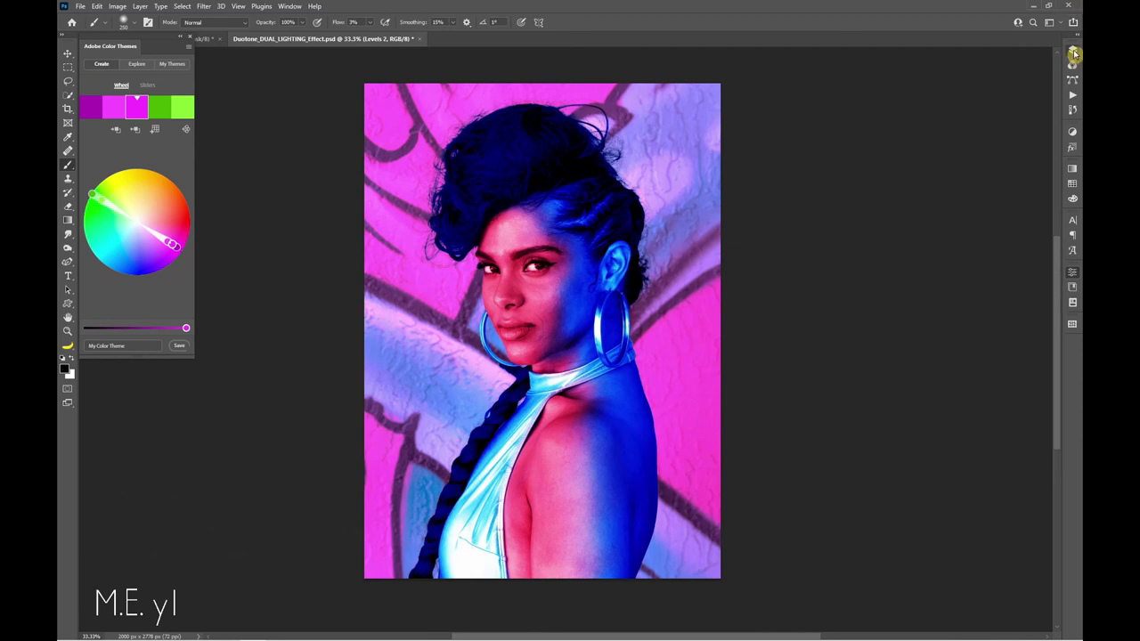
Hide and show Levels 2 to compare the subject's brightness, then select Layer 0.
left_click(929, 266)
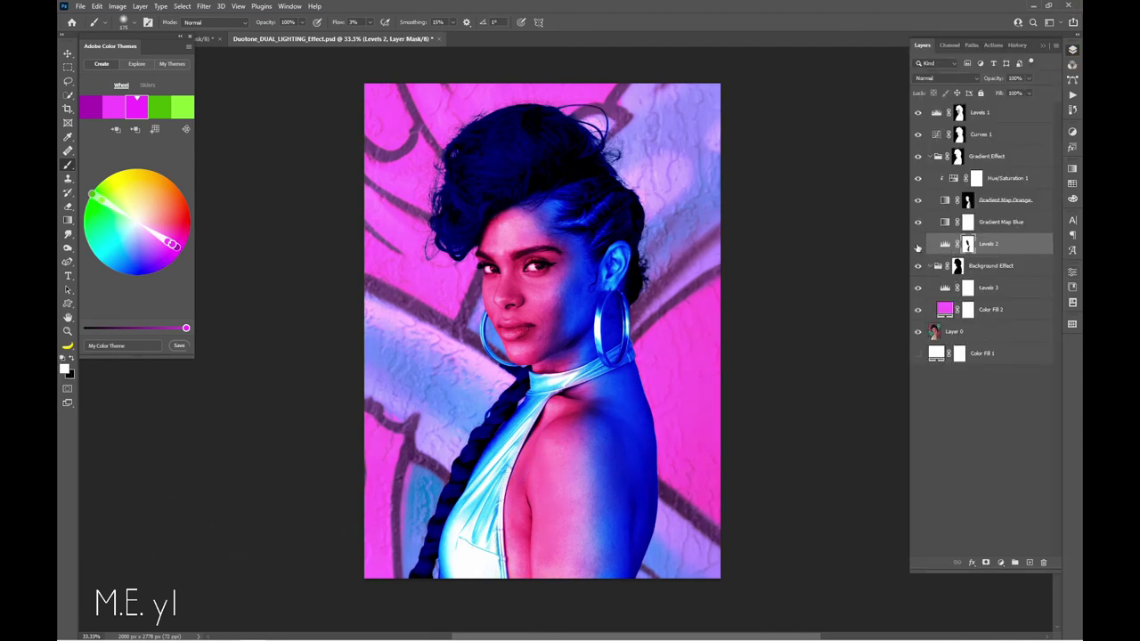
left_click(917, 245)
left_click(918, 245)
left_click(990, 337)
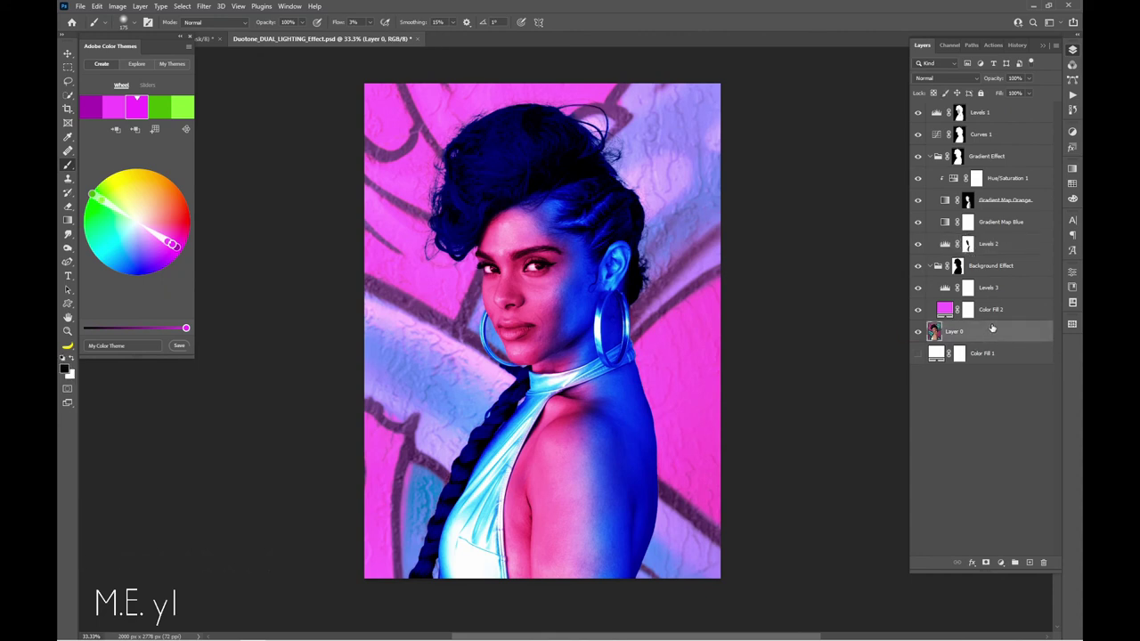
Duplicate Layer 0 to the top of the stack and name it 'Ori'.
left_click_drag(992, 330, 962, 114)
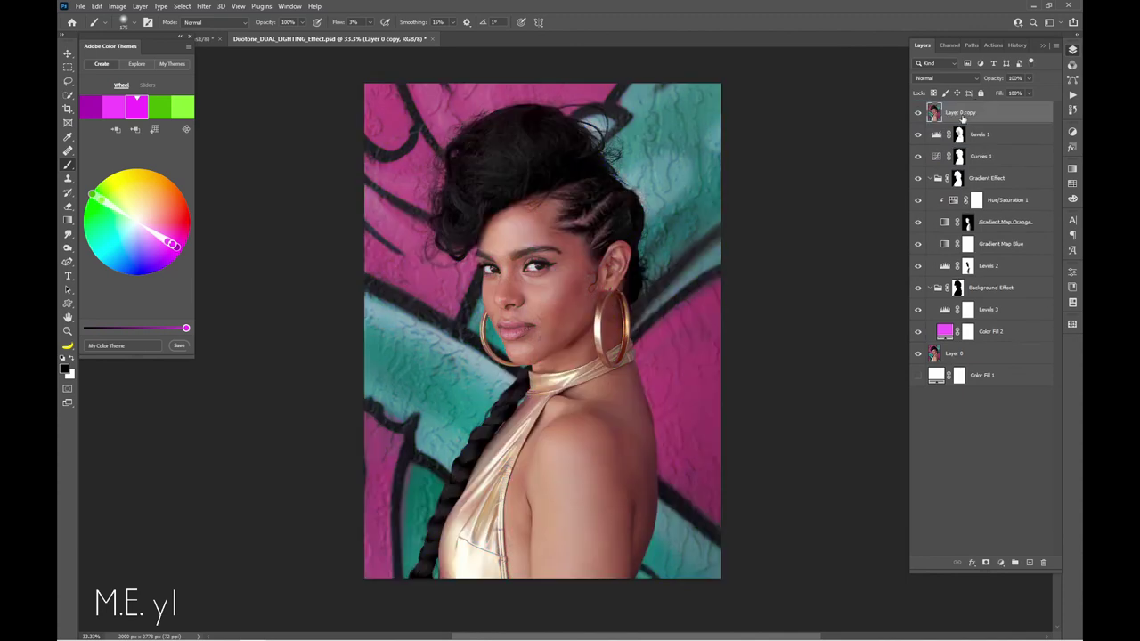
double_click(959, 113)
type("Ori")
key("Return")
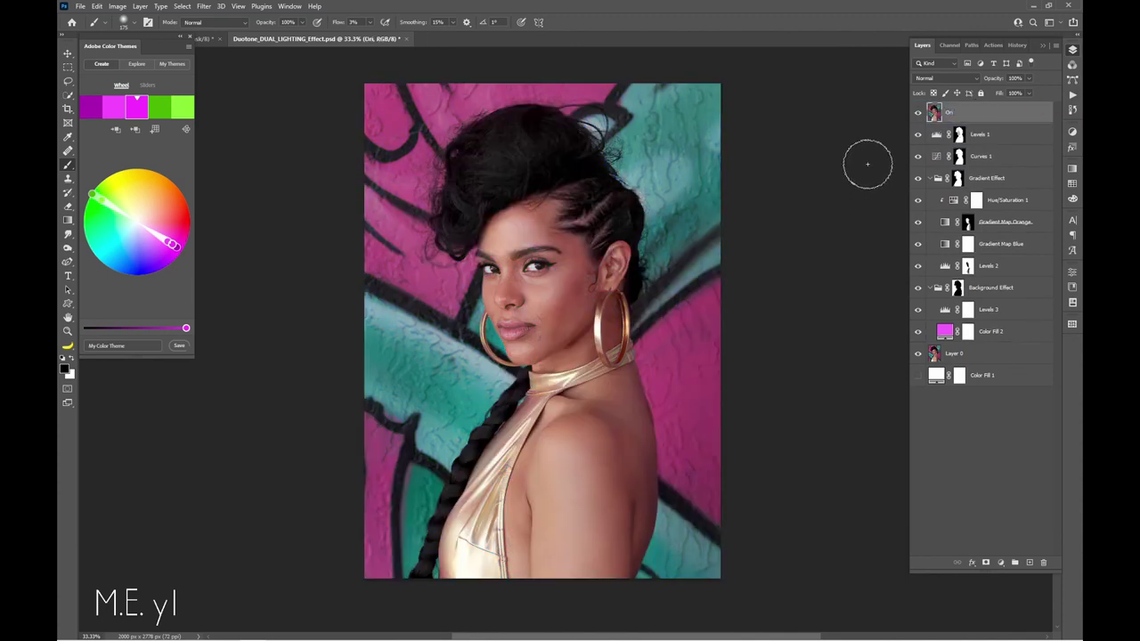
Toggle Ori to compare the original photo with the duotone, leaving it hidden.
left_click(918, 113)
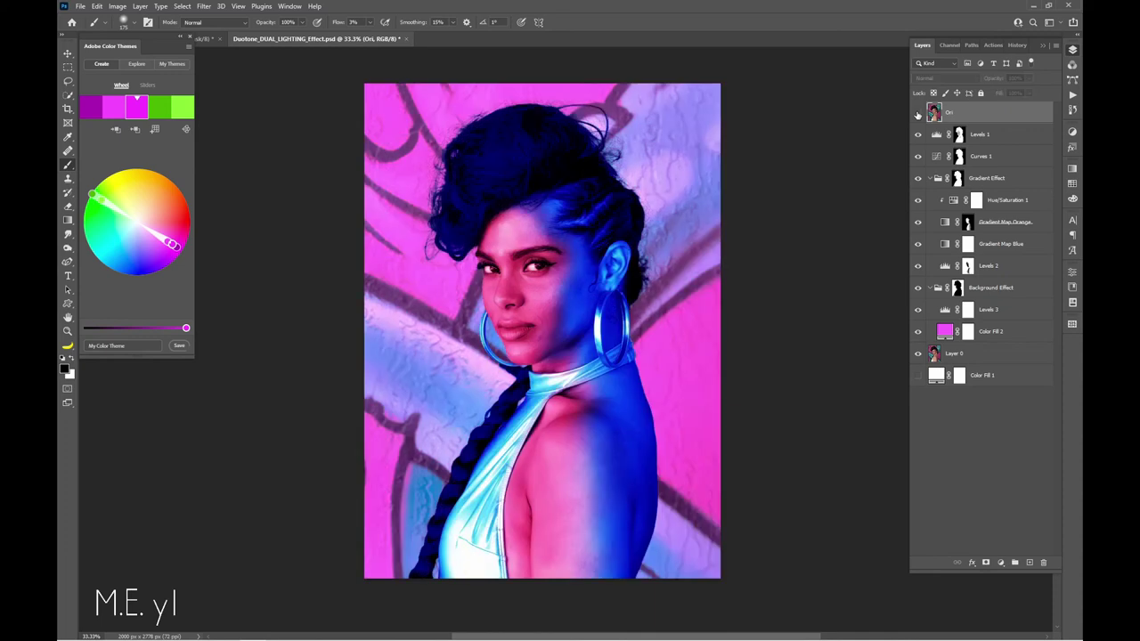
left_click(918, 113)
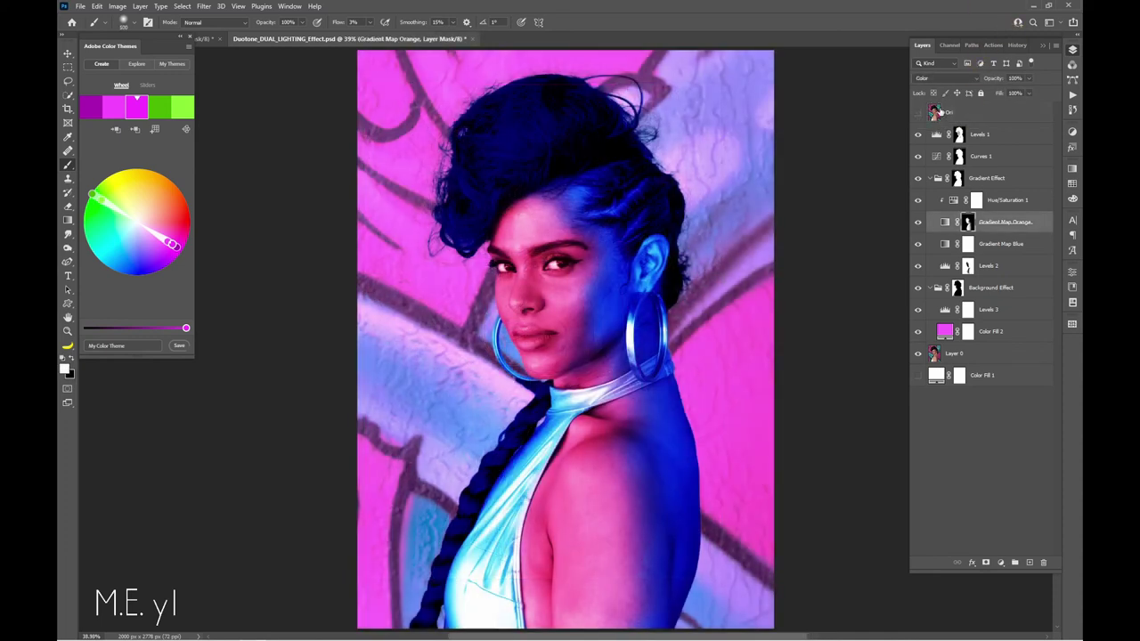
left_click(917, 113)
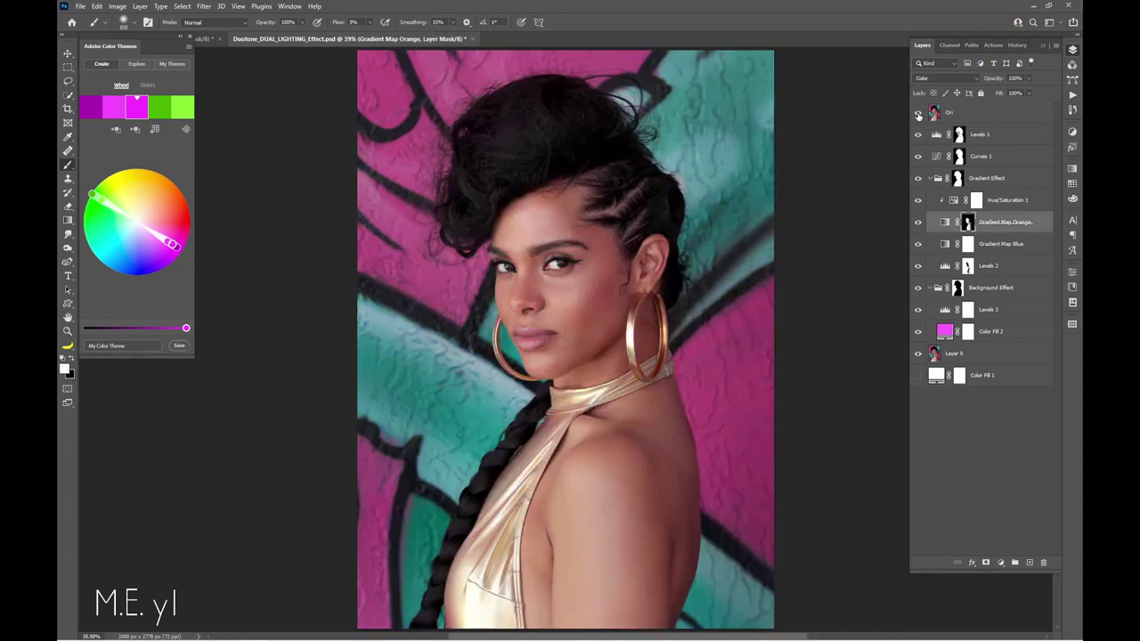
left_click(918, 114)
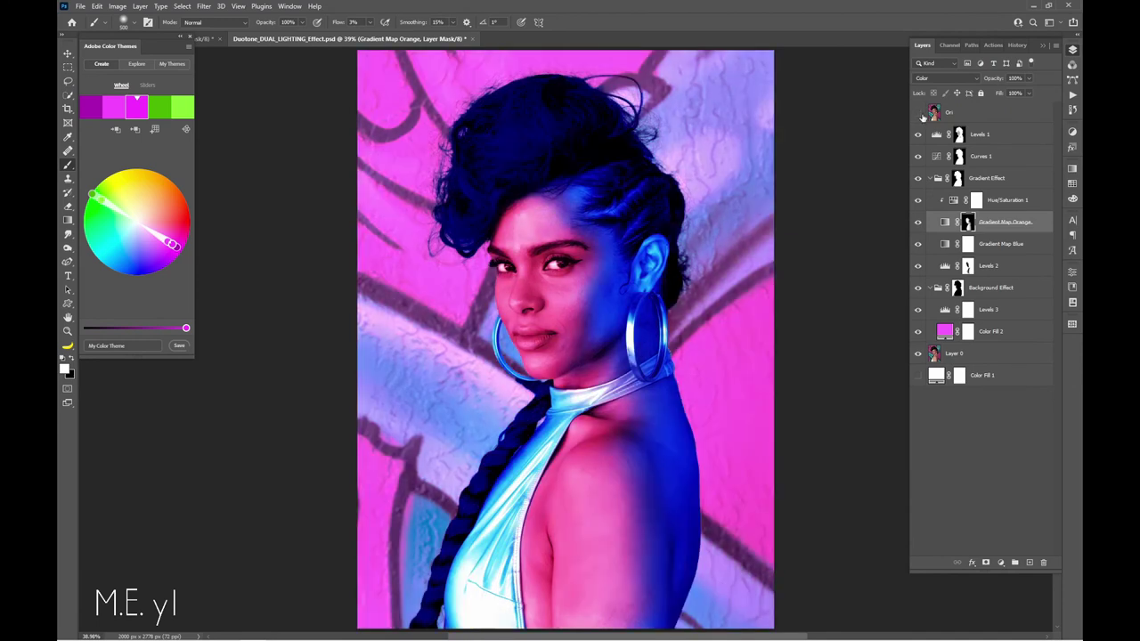